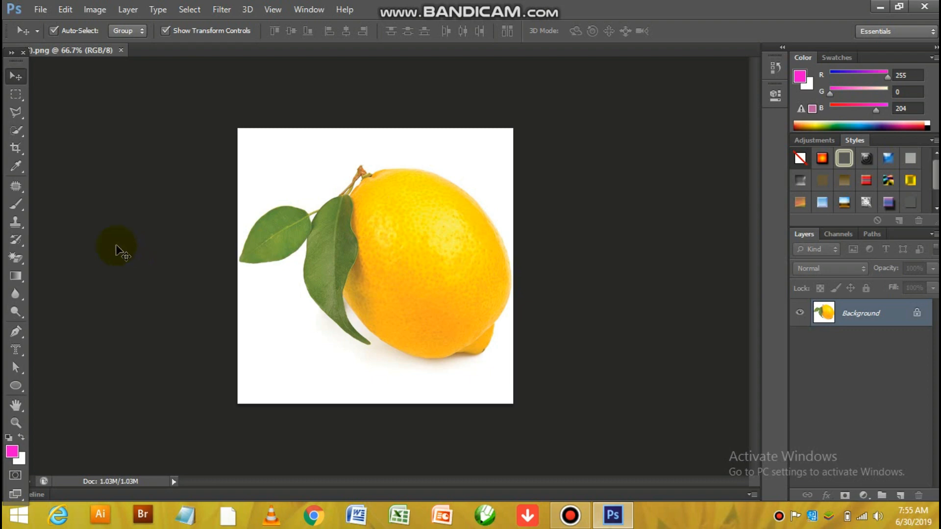
# Create a new white RGB document, 6 by 5 inches at 300 pixels/inch.
pyautogui.click(39, 10)
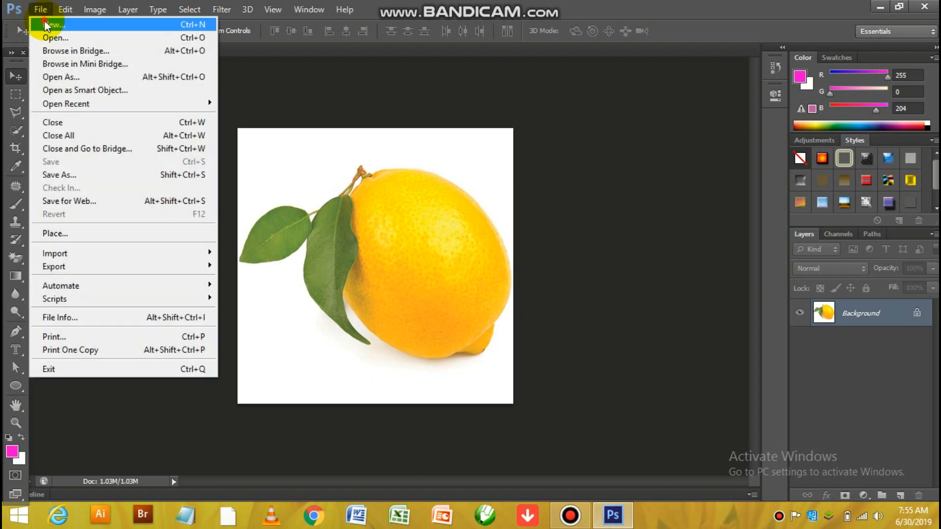
pyautogui.click(45, 24)
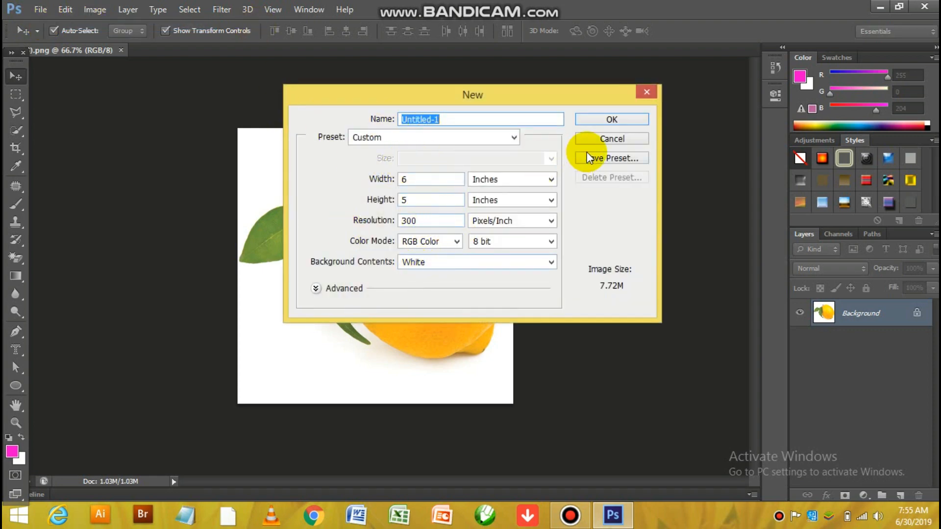
pyautogui.click(609, 120)
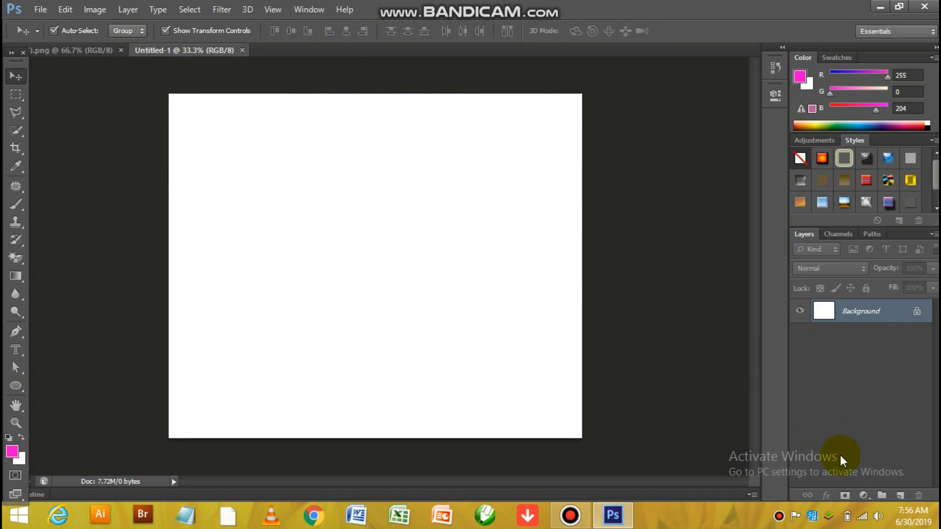
# Add a gradient fill layer above the background using the Black, White gradient preset.
pyautogui.click(863, 496)
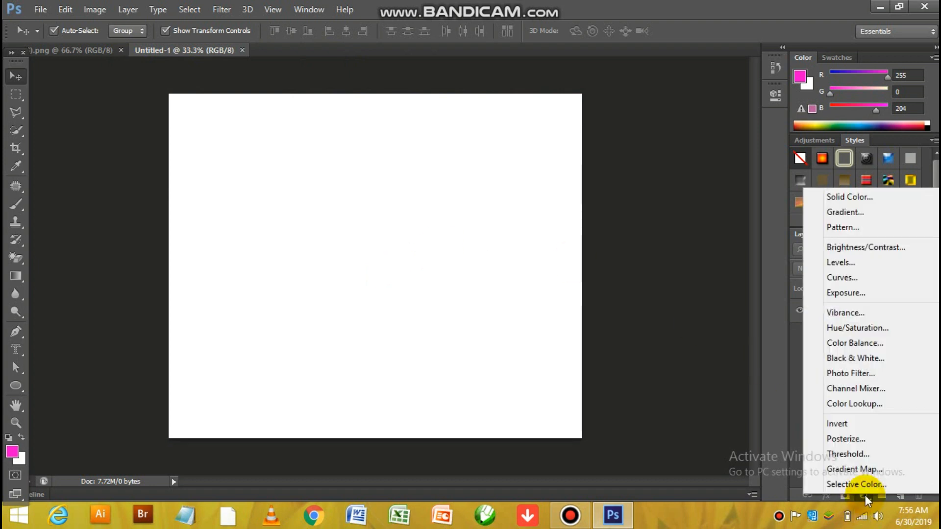
pyautogui.click(874, 217)
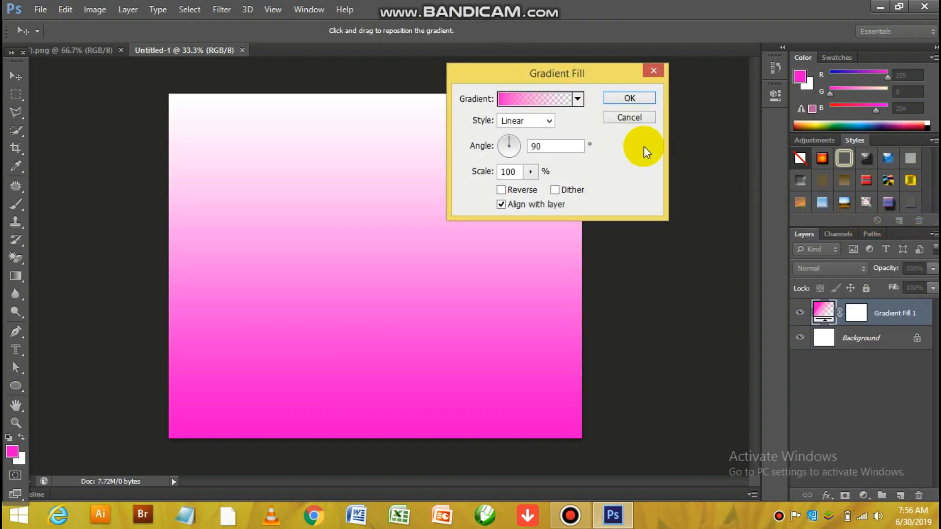
pyautogui.click(581, 98)
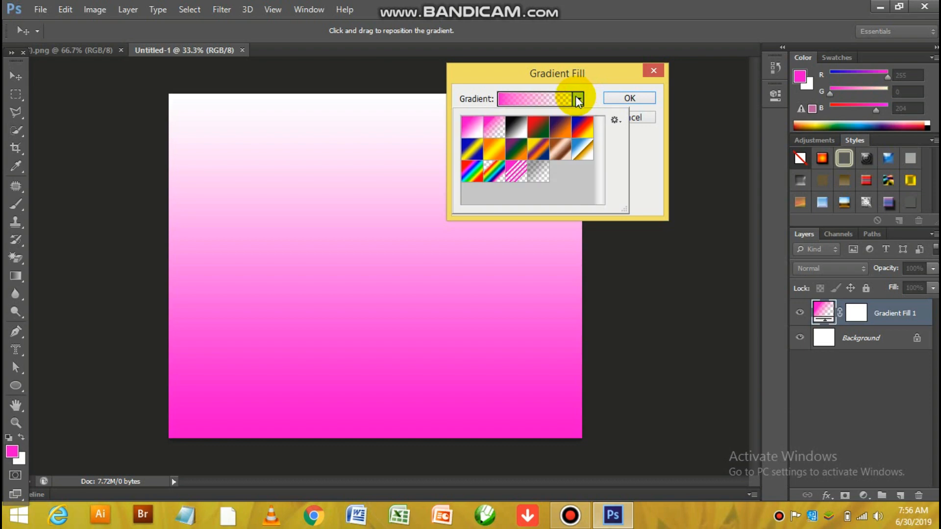
pyautogui.click(519, 128)
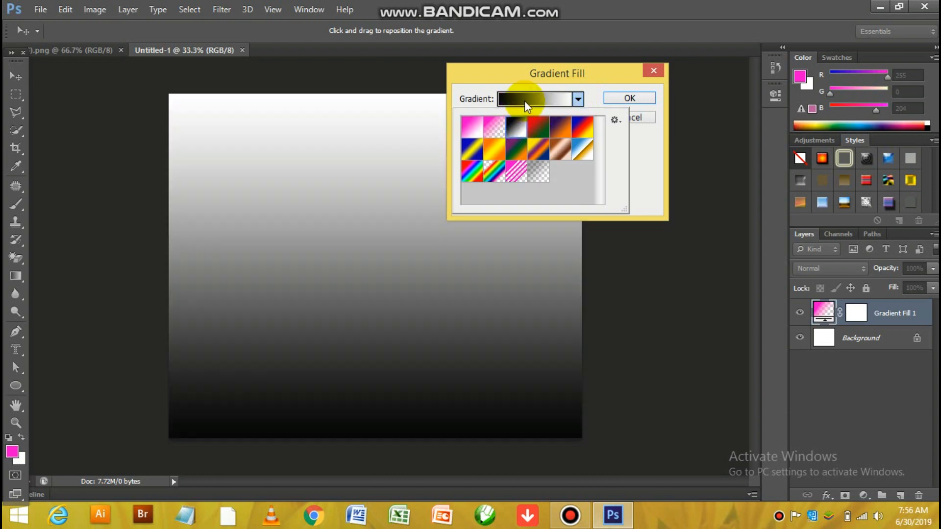
# Recolor the gradient's black stop to a bright yellow, giving a yellow-to-white gradient.
pyautogui.click(525, 102)
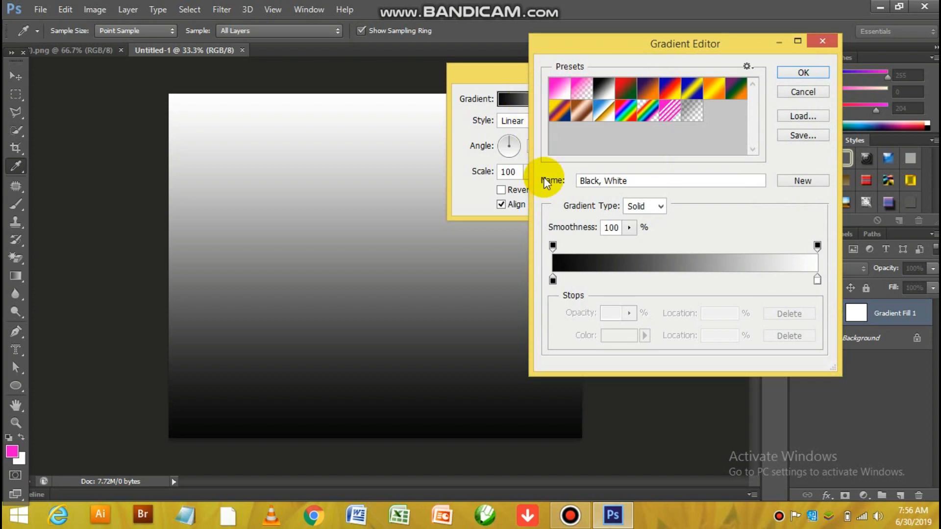
pyautogui.doubleClick(552, 280)
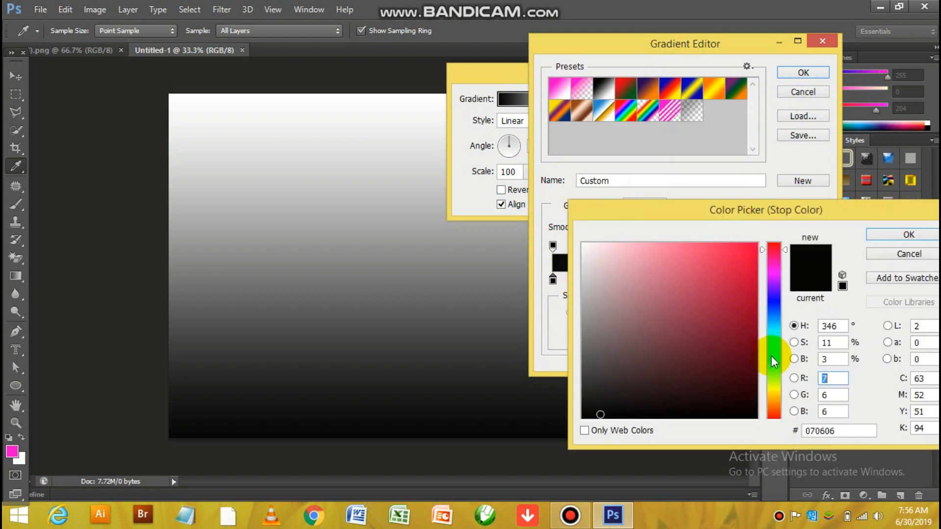
pyautogui.click(773, 390)
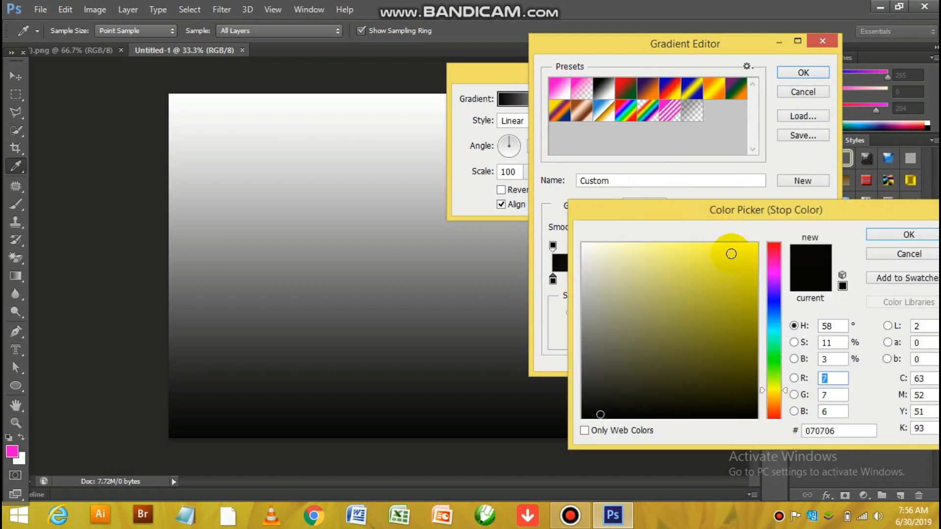
pyautogui.moveTo(733, 250); pyautogui.dragTo(768, 236)
pyautogui.click(910, 235)
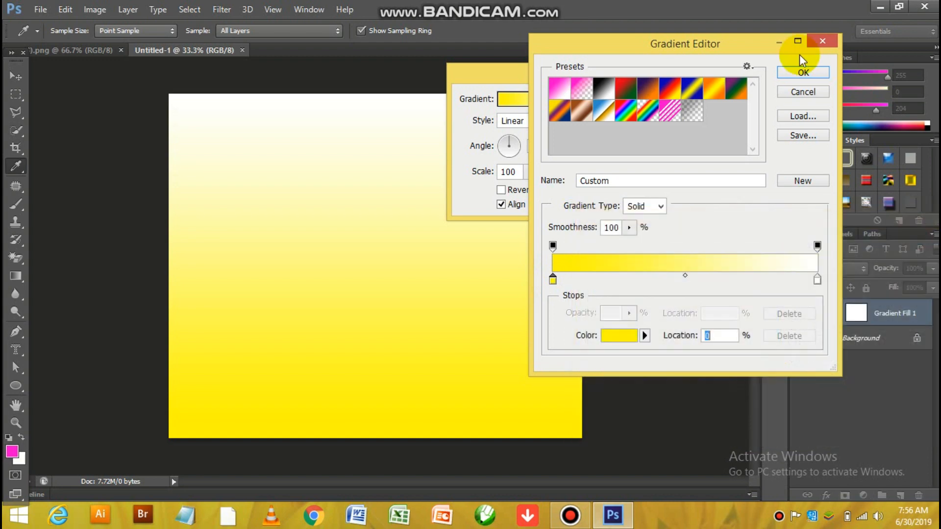
pyautogui.click(803, 73)
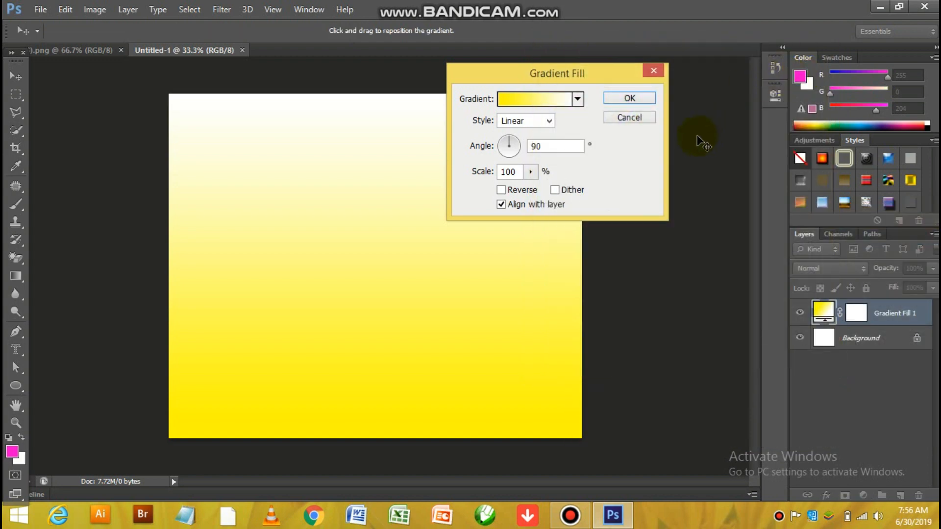
# Make the gradient fill radial and reversed so yellow surrounds a white center, and set its layer opacity to 70%.
pyautogui.click(519, 122)
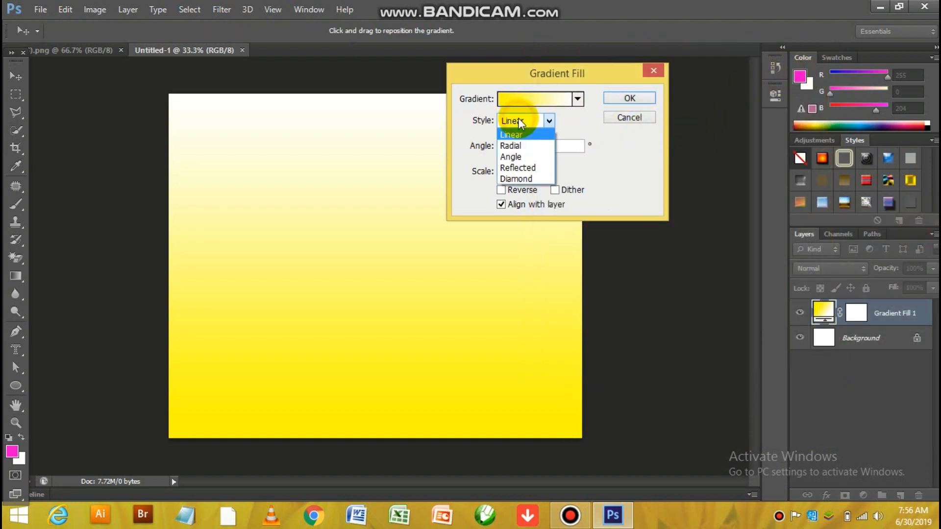
pyautogui.click(522, 145)
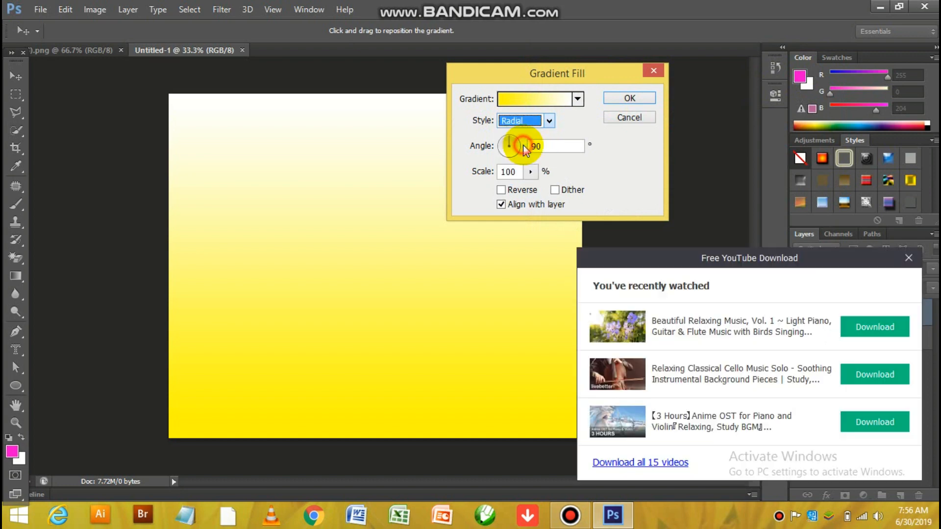
pyautogui.click(908, 258)
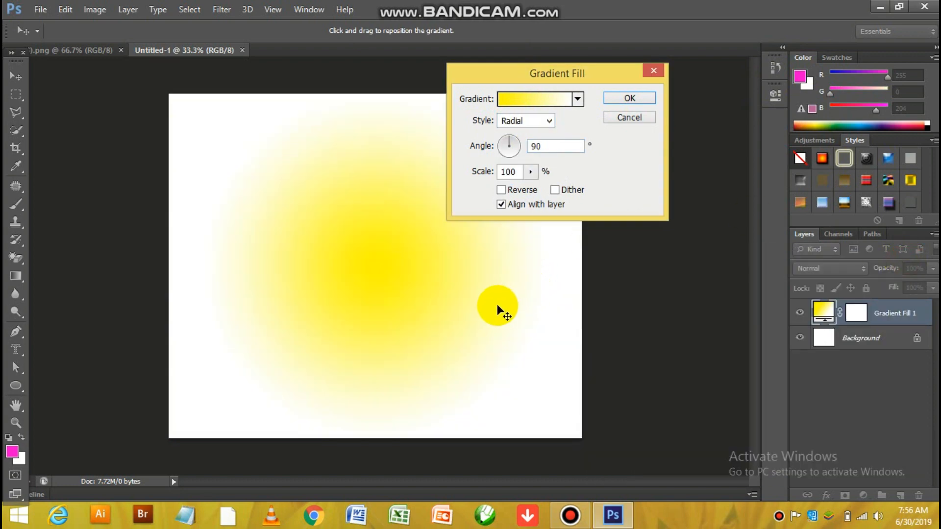
pyautogui.moveTo(498, 309); pyautogui.dragTo(431, 244)
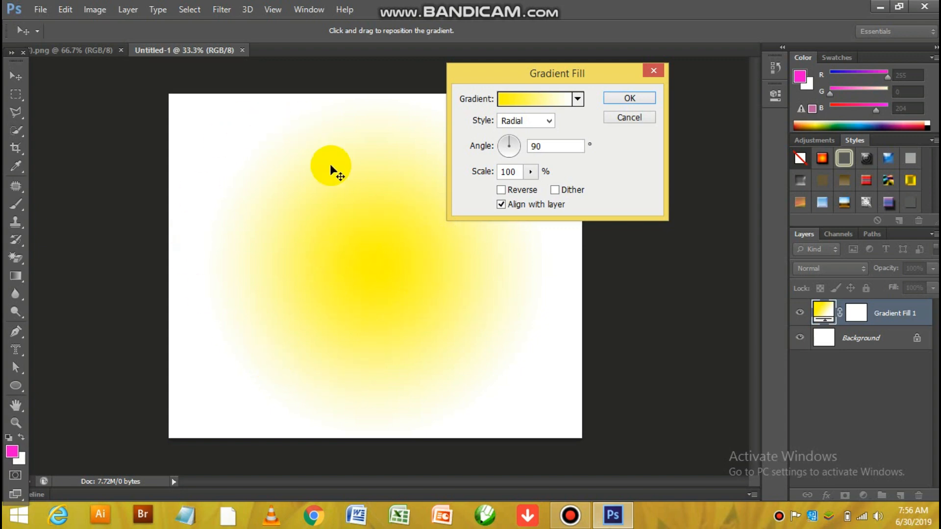
pyautogui.click(506, 192)
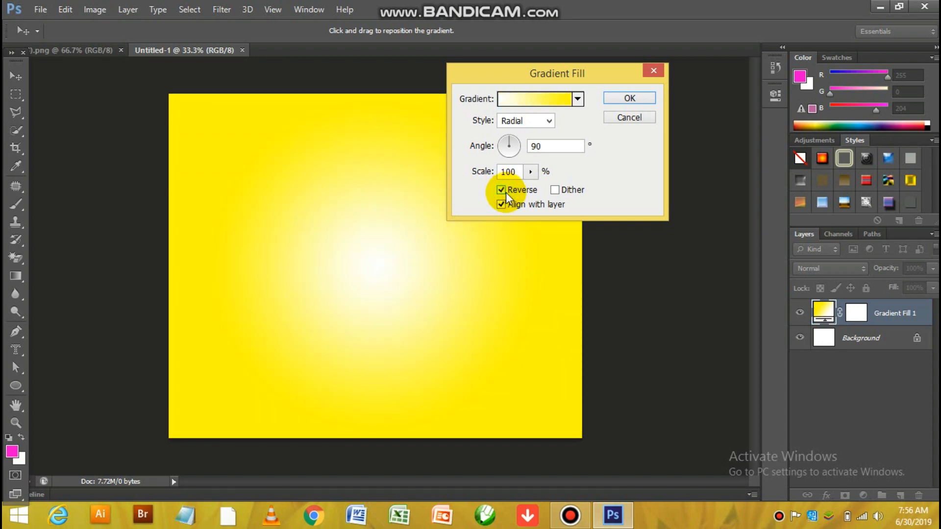
pyautogui.click(629, 99)
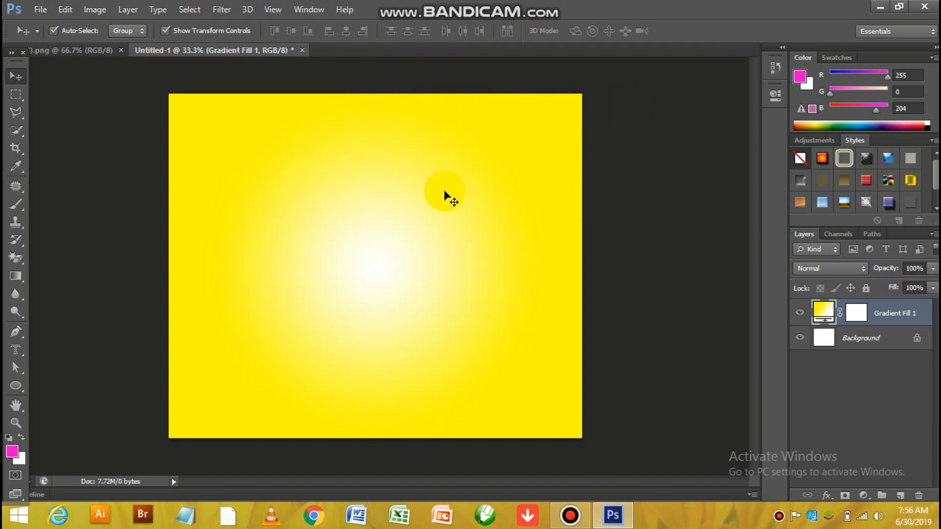
pyautogui.click(932, 268)
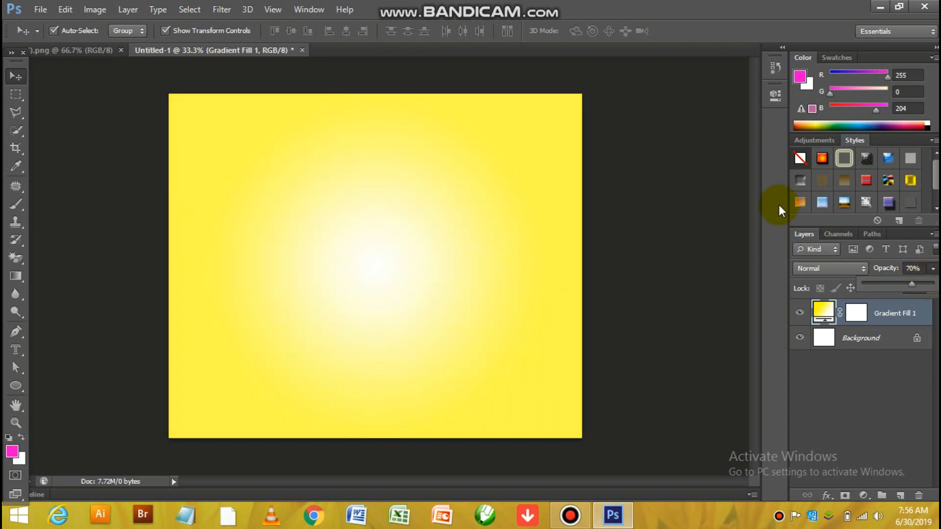
pyautogui.click(673, 172)
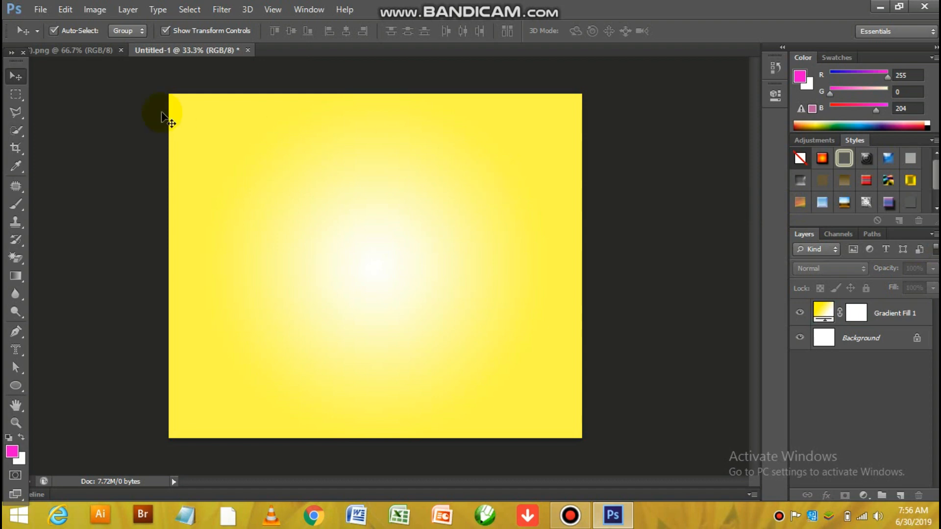
# In the lemon image, select the whole lemon with its stem and leaves using the Quick Selection tool.
pyautogui.click(94, 55)
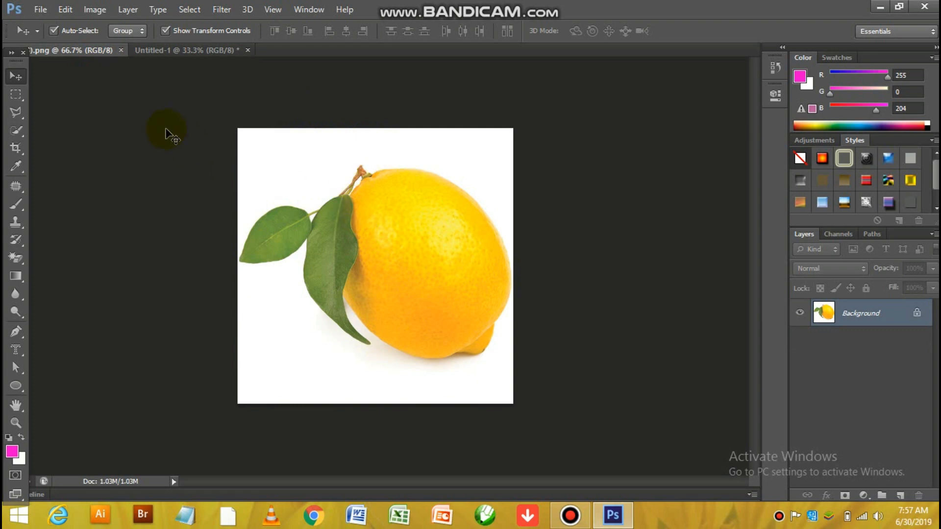
pyautogui.click(16, 131)
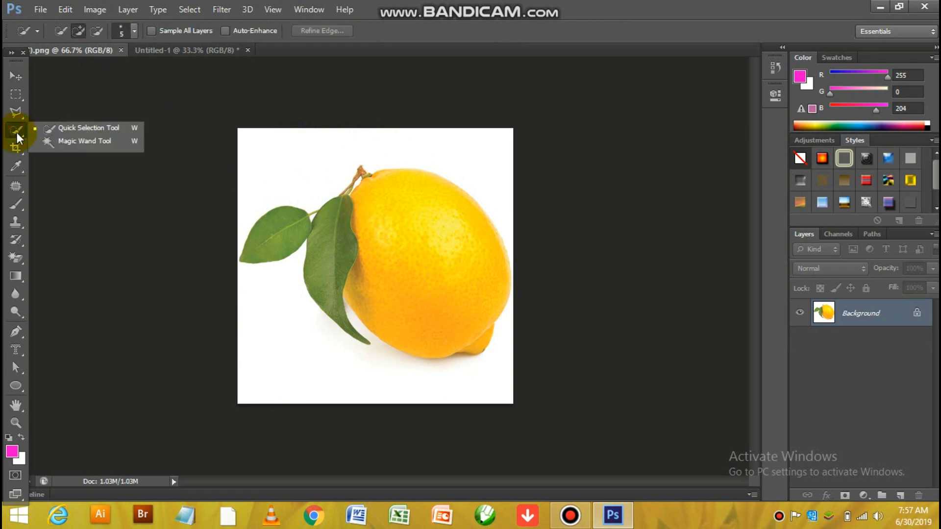
pyautogui.click(95, 132)
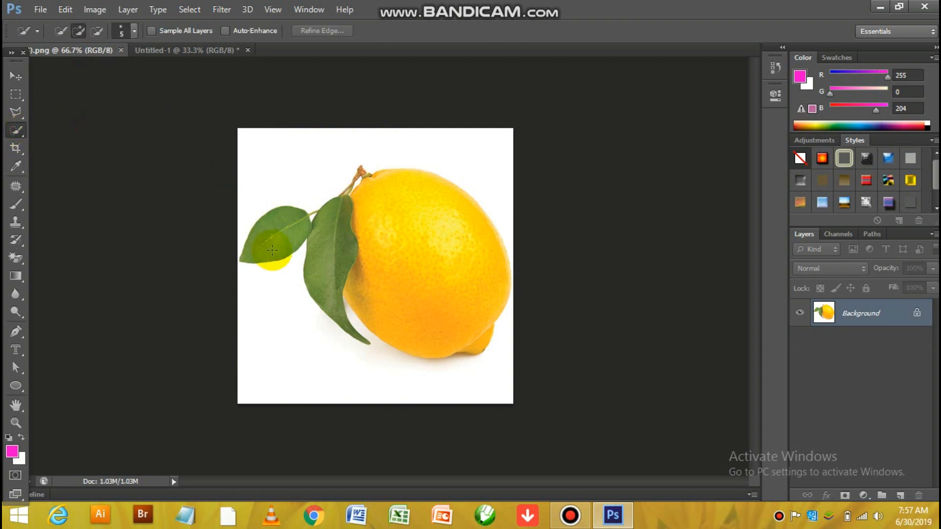
pyautogui.moveTo(269, 240)
pyautogui.mouseDown()
pyautogui.moveTo(316, 235)
pyautogui.moveTo(321, 271)
pyautogui.moveTo(376, 172)
pyautogui.moveTo(372, 184)
pyautogui.moveTo(434, 271)
pyautogui.mouseUp()
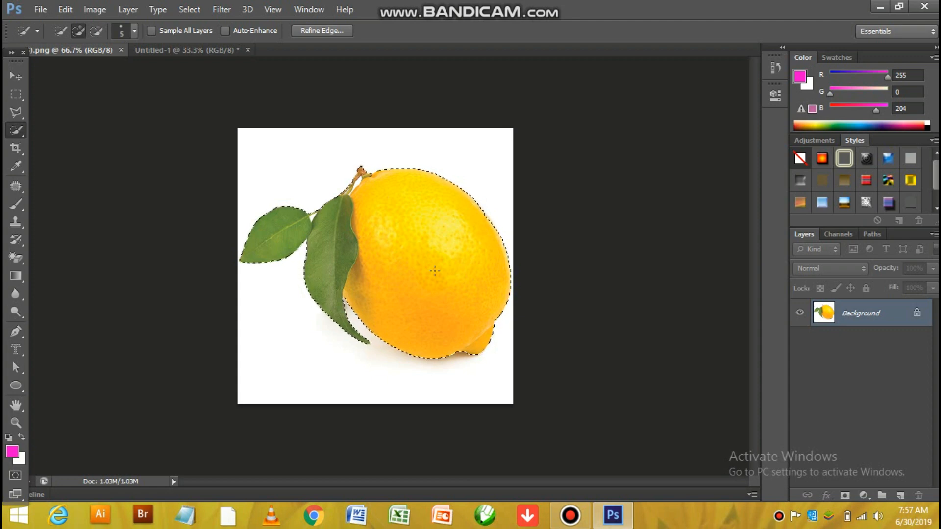
pyautogui.click(290, 183)
# Move the selected lemon cutout into the yellow gradient document as a new layer.
pyautogui.click(16, 76)
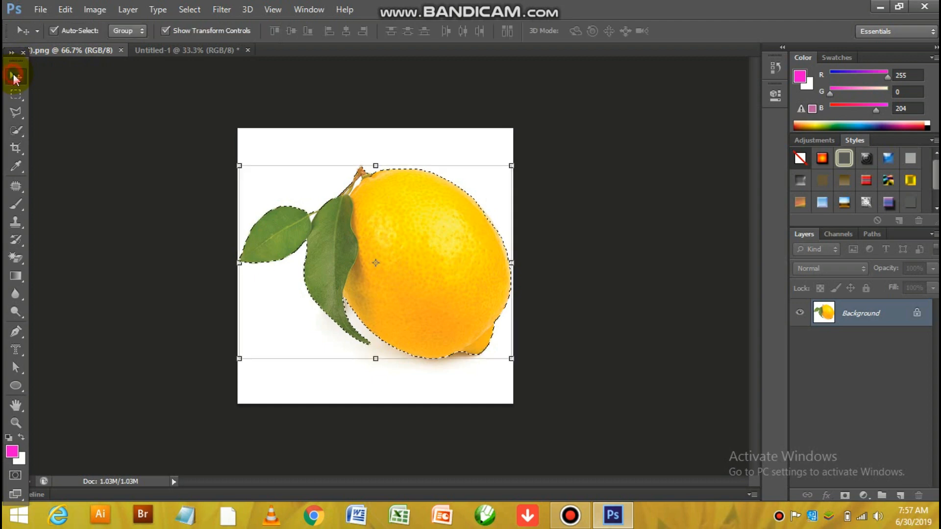
pyautogui.click(269, 188)
pyautogui.moveTo(433, 249); pyautogui.dragTo(320, 196)
# Enlarge the lemon to about two thirds of the canvas width and position it near the canvas center.
pyautogui.click(357, 248)
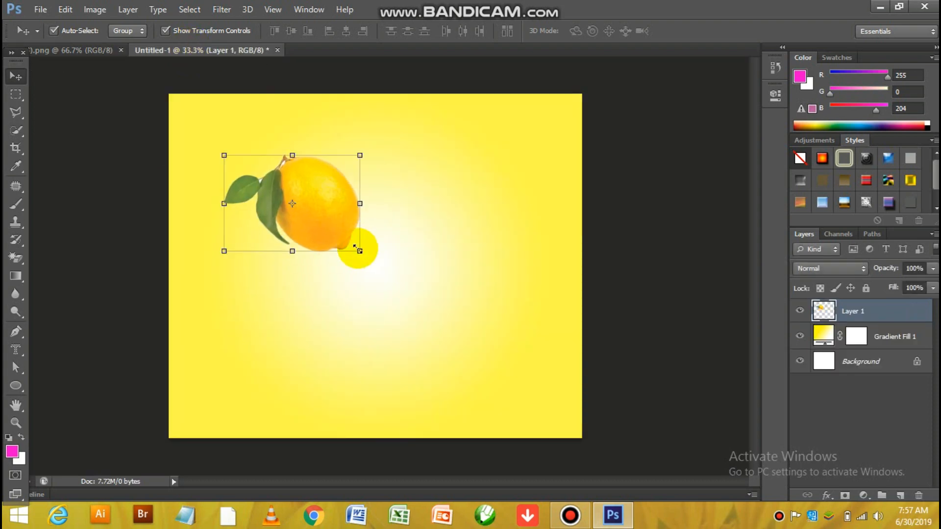
pyautogui.moveTo(392, 310); pyautogui.dragTo(500, 375)
pyautogui.press('Return')
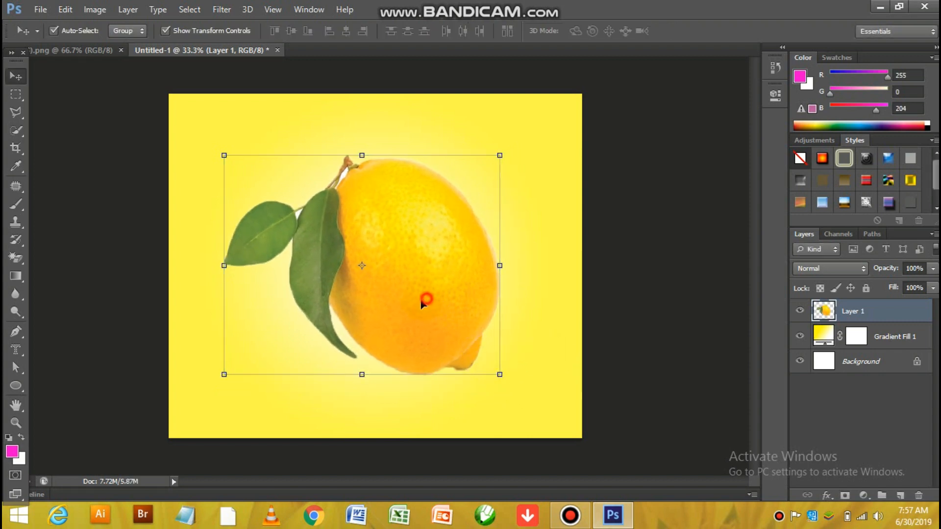
pyautogui.moveTo(426, 296); pyautogui.dragTo(418, 299)
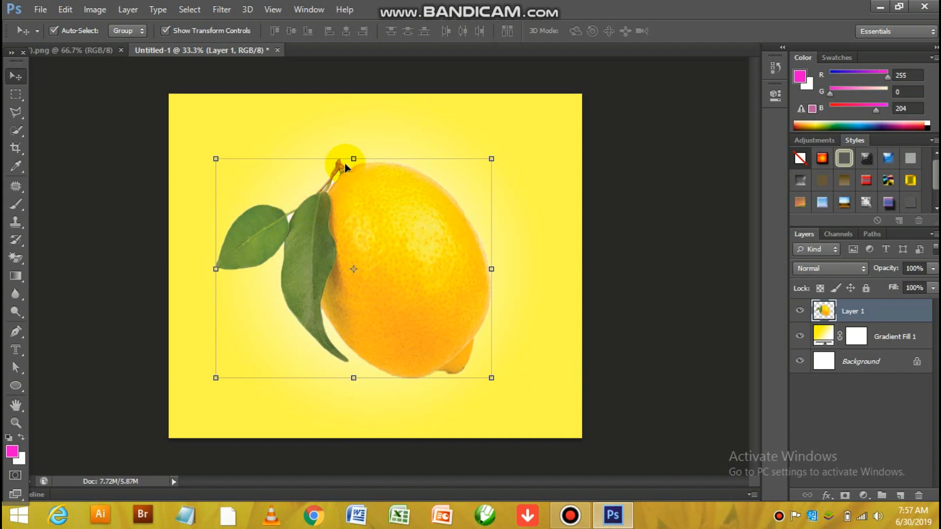
# Erase the leftover white patches between the leaves and beside the stem with the Magic Eraser tool.
pyautogui.hotkey('ctrl', '+')
pyautogui.hotkey('ctrl', '+')
pyautogui.hotkey('ctrl', '+')
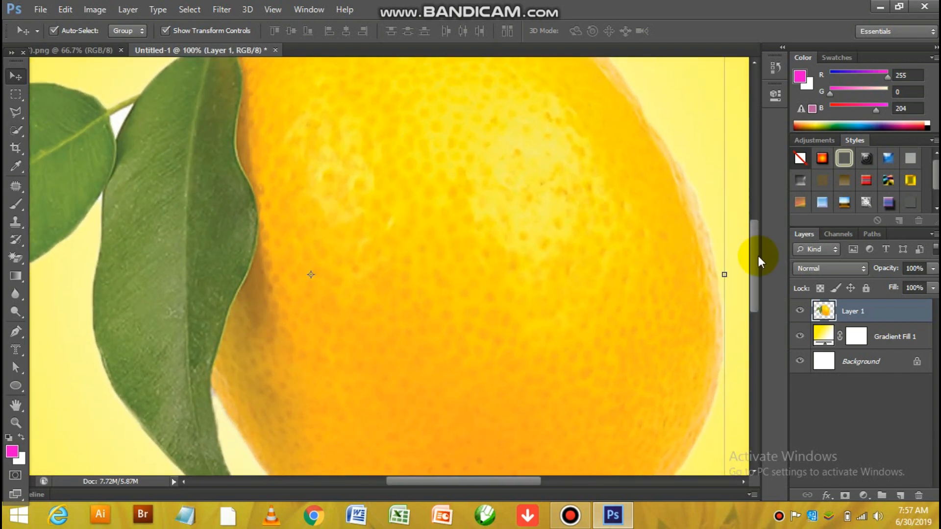
pyautogui.moveTo(758, 256); pyautogui.dragTo(755, 214)
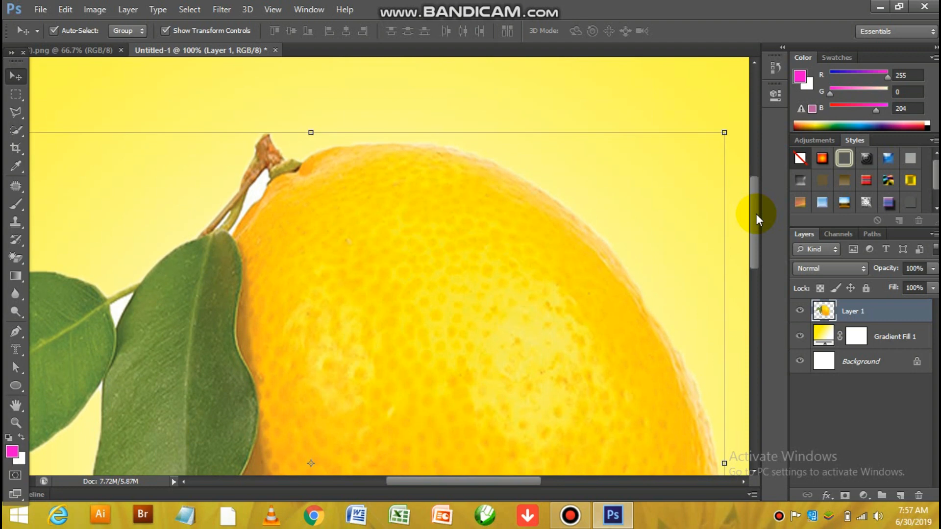
pyautogui.click(21, 256)
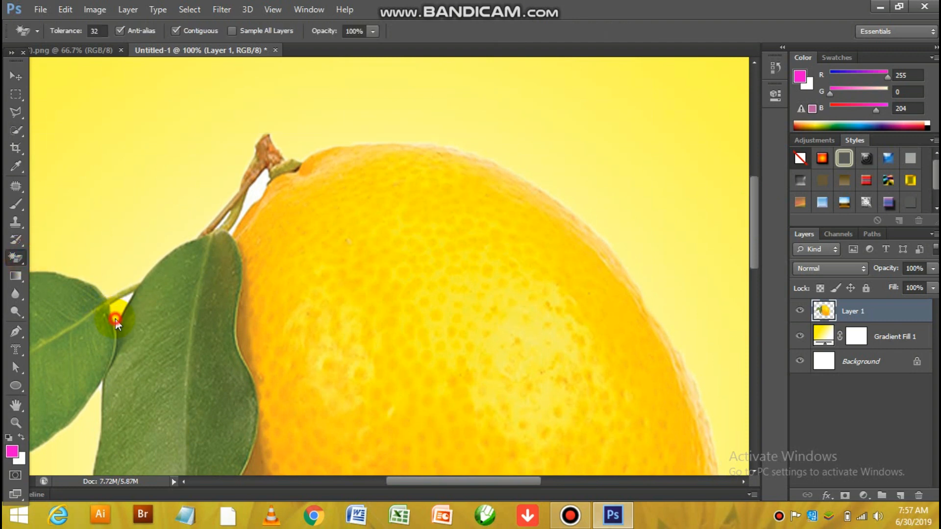
pyautogui.click(255, 197)
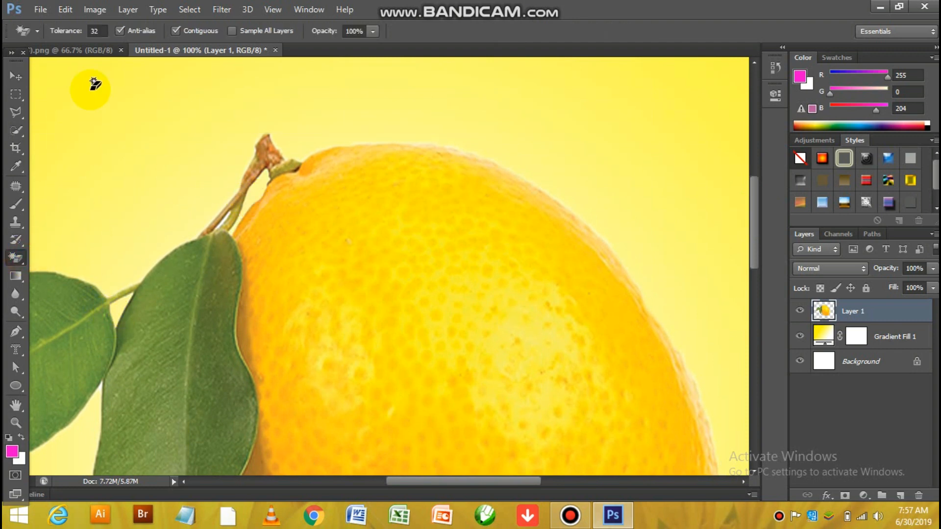
# Stretch the lemon horizontally to about 105% of its width.
pyautogui.click(22, 81)
pyautogui.hotkey('ctrl', '-')
pyautogui.hotkey('ctrl', '-')
pyautogui.hotkey('ctrl', '-')
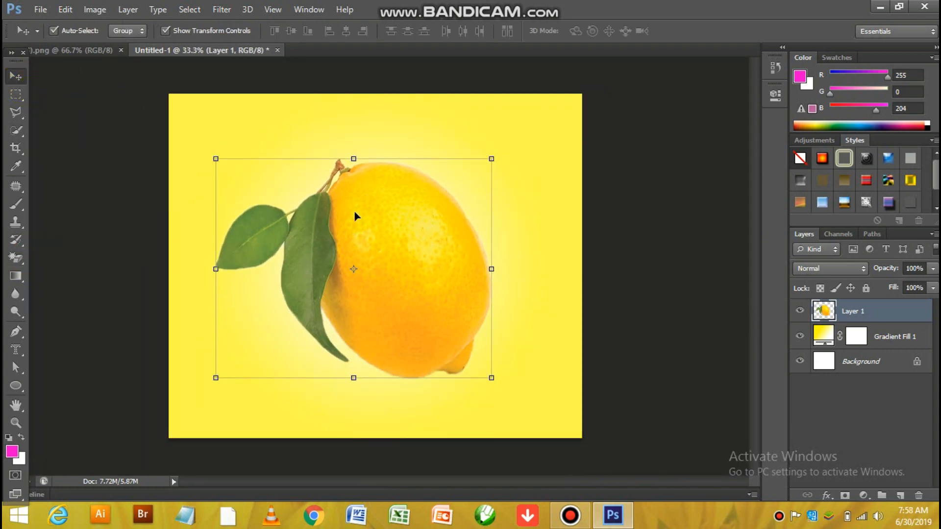
pyautogui.moveTo(491, 269); pyautogui.dragTo(504, 268)
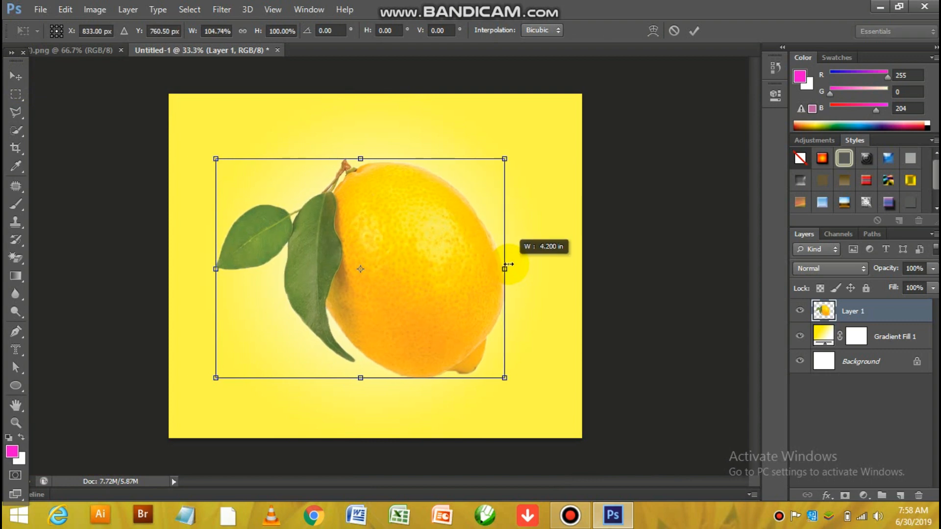
# Rotate the lemon about 23° clockwise, apply the transform, and shift it slightly up and to the left.
pyautogui.click(531, 145)
pyautogui.moveTo(541, 157); pyautogui.dragTo(563, 219)
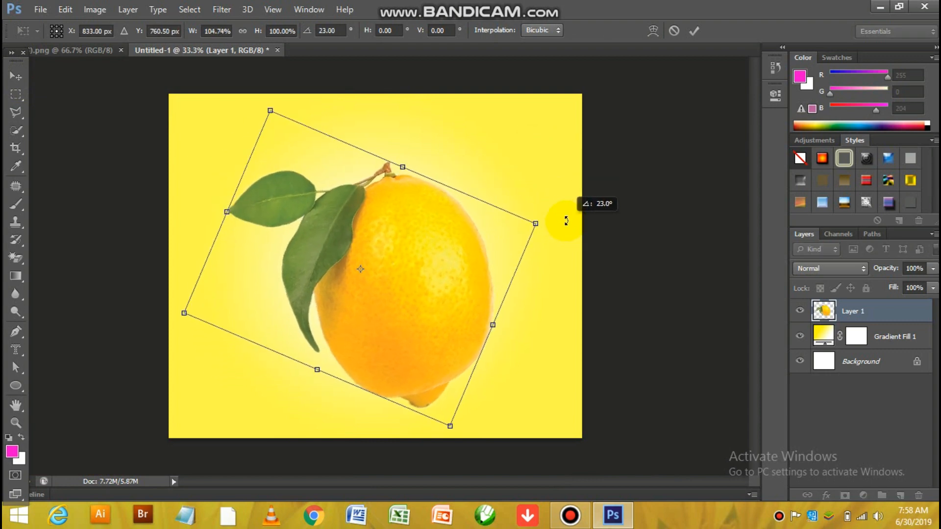
pyautogui.press('Return')
pyautogui.moveTo(426, 300); pyautogui.dragTo(407, 273)
# Cut the lemon's lower end onto its own layer with a diagonal Polygonal Lasso selection and move the piece slightly down and right.
pyautogui.click(54, 133)
pyautogui.moveTo(16, 112); pyautogui.dragTo(63, 133)
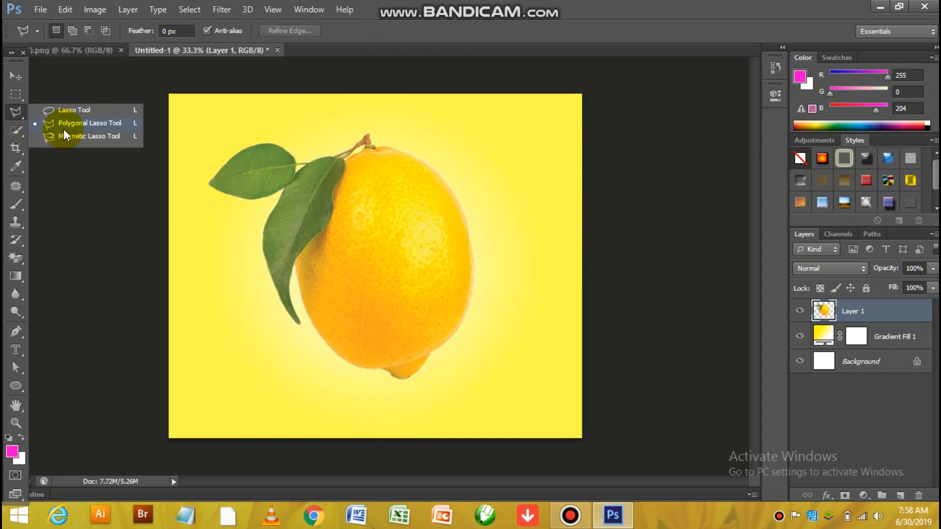
pyautogui.moveTo(64, 132); pyautogui.dragTo(63, 131)
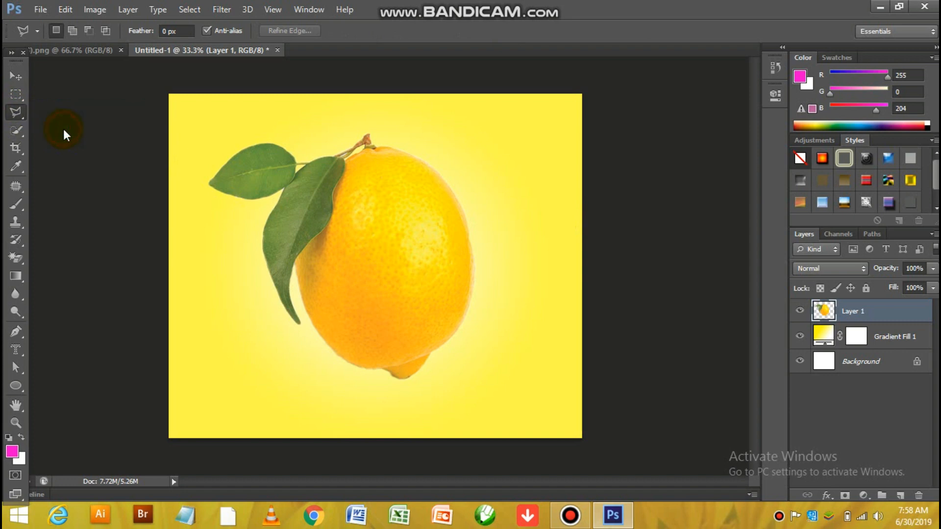
pyautogui.click(328, 357)
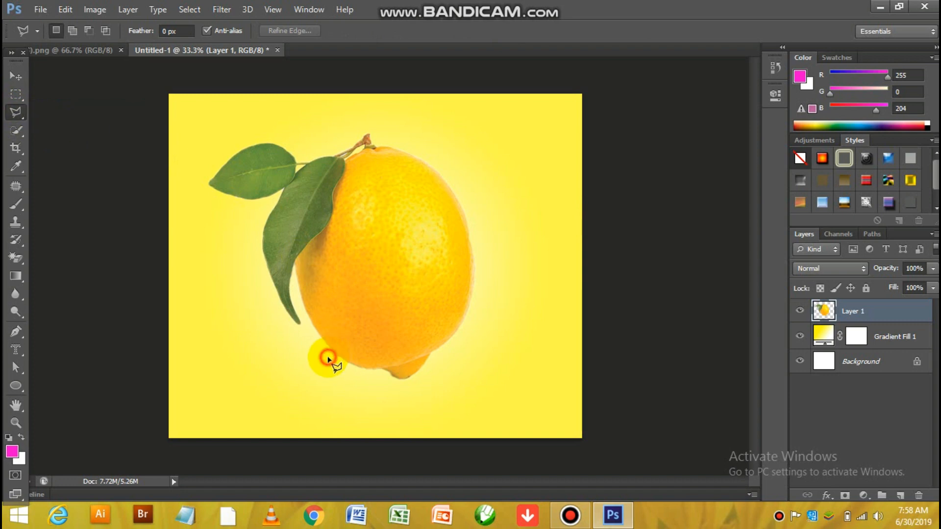
pyautogui.click(506, 267)
pyautogui.click(463, 385)
pyautogui.click(368, 399)
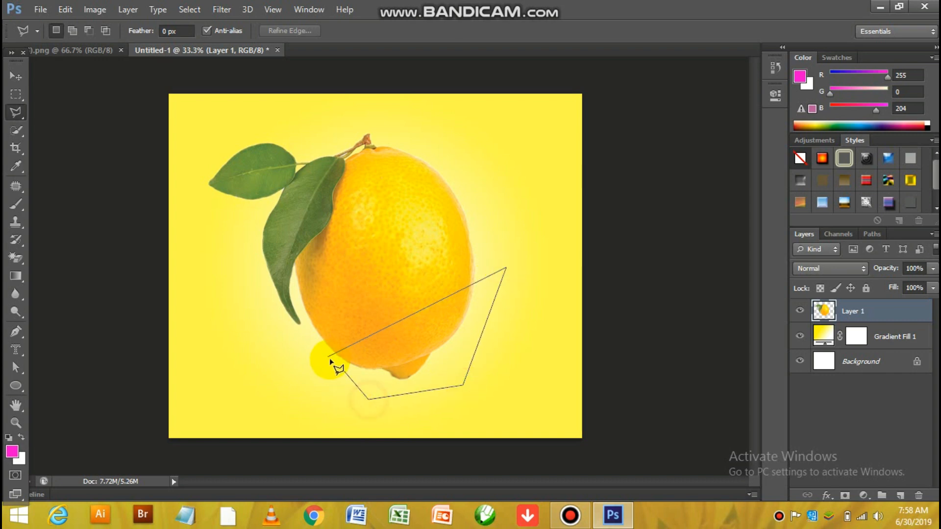
pyautogui.click(329, 358)
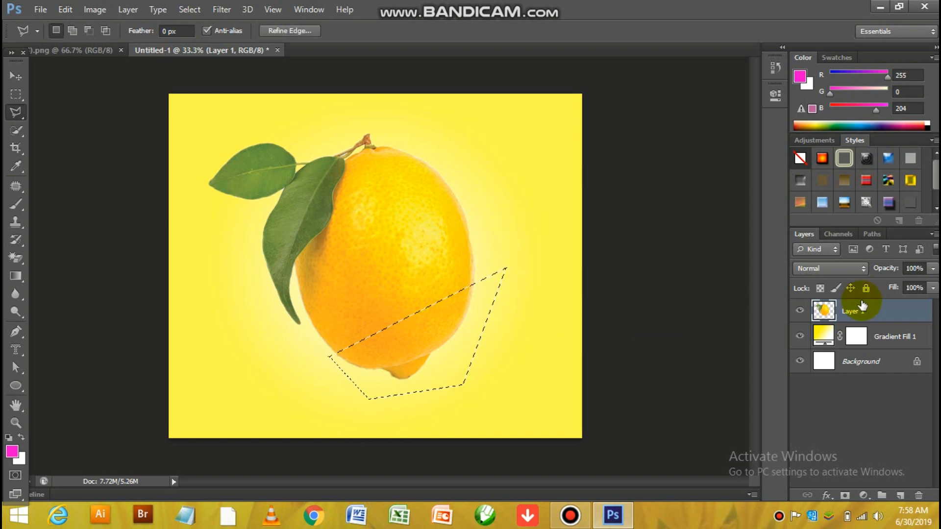
pyautogui.rightClick(478, 282)
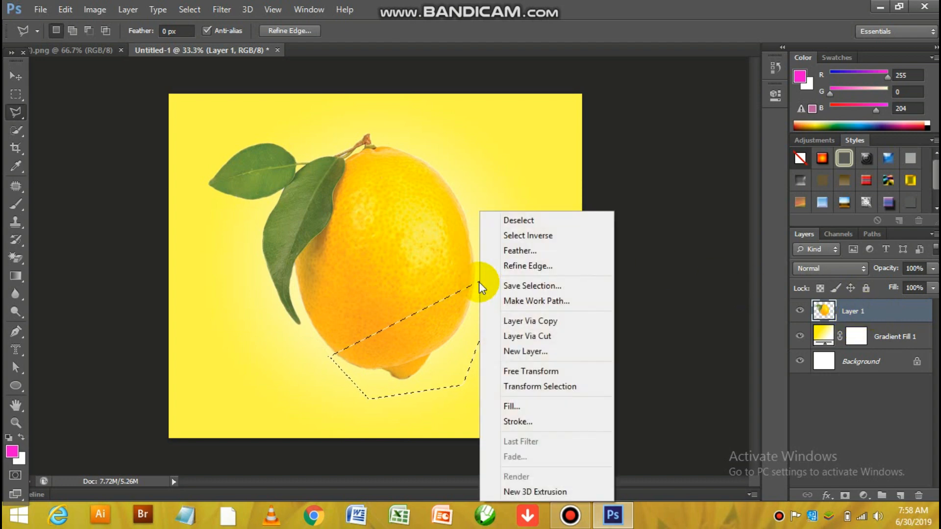
pyautogui.click(551, 336)
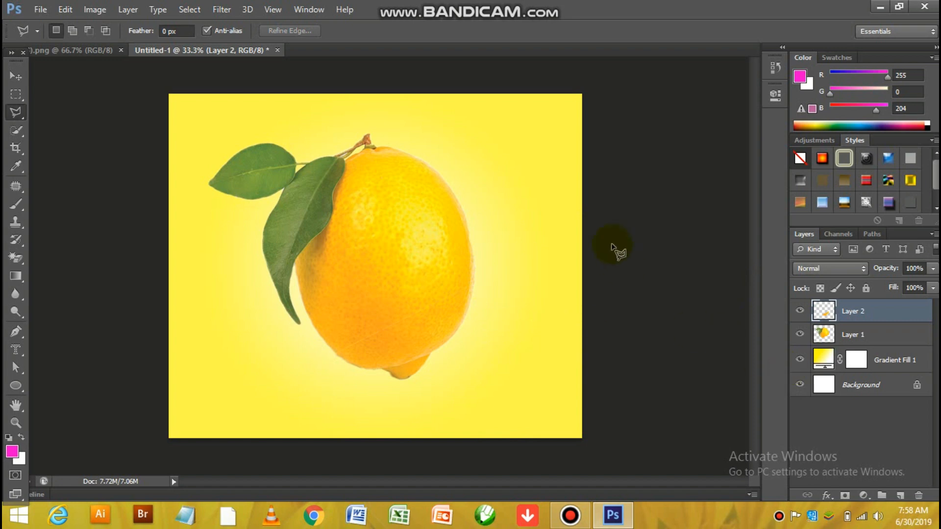
pyautogui.click(18, 72)
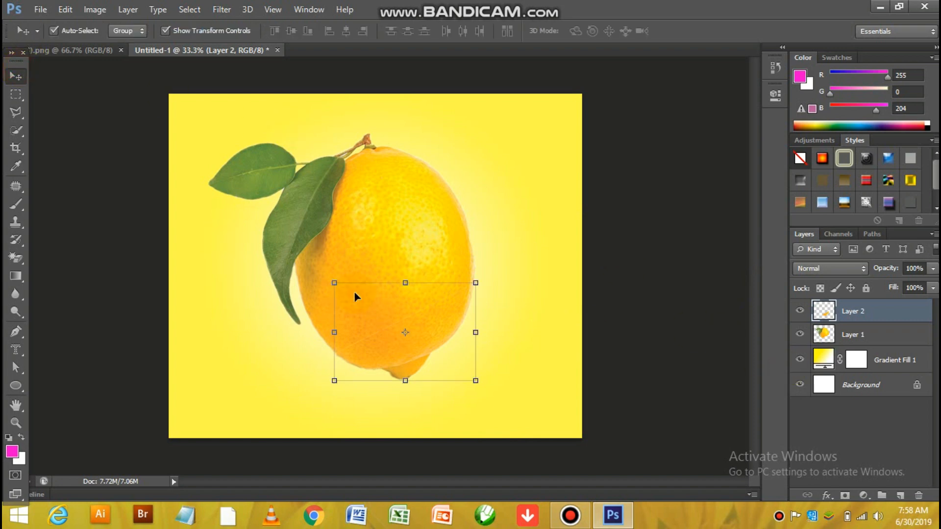
pyautogui.moveTo(436, 333); pyautogui.dragTo(445, 344)
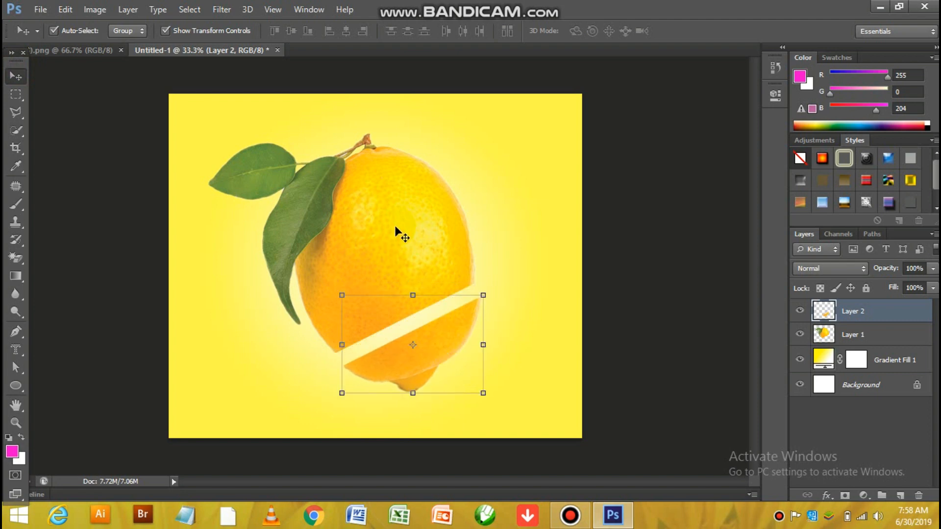
# Cut a second diagonal slice from the bottom of the main lemon on Layer 1 onto a new layer using the Polygonal Lasso.
pyautogui.click(396, 228)
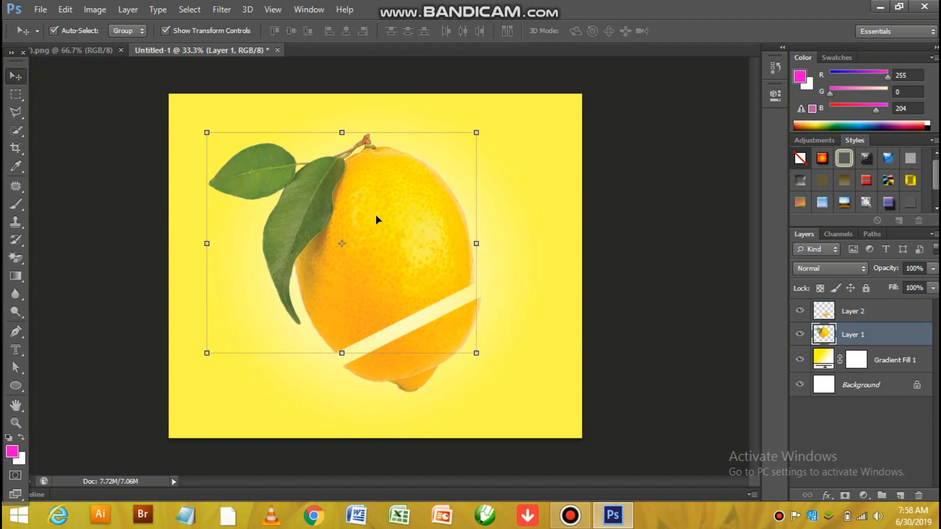
pyautogui.click(13, 115)
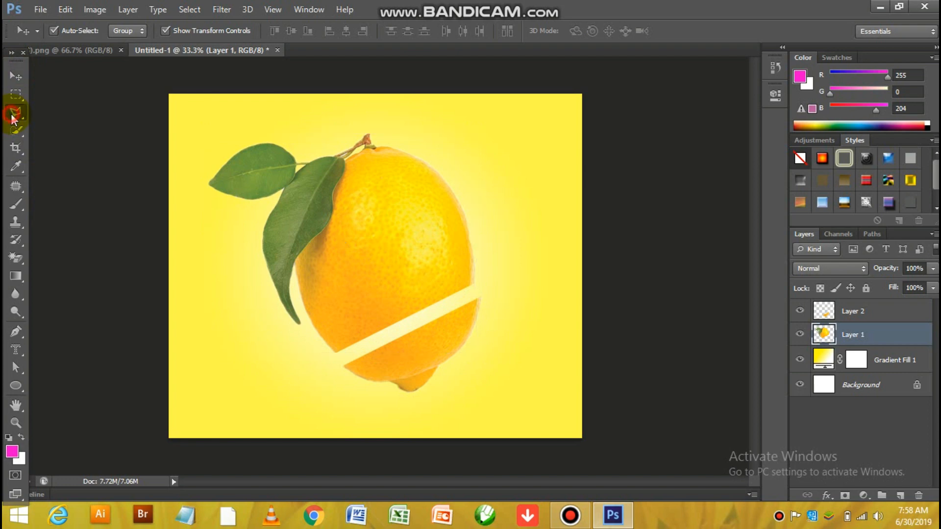
pyautogui.click(304, 311)
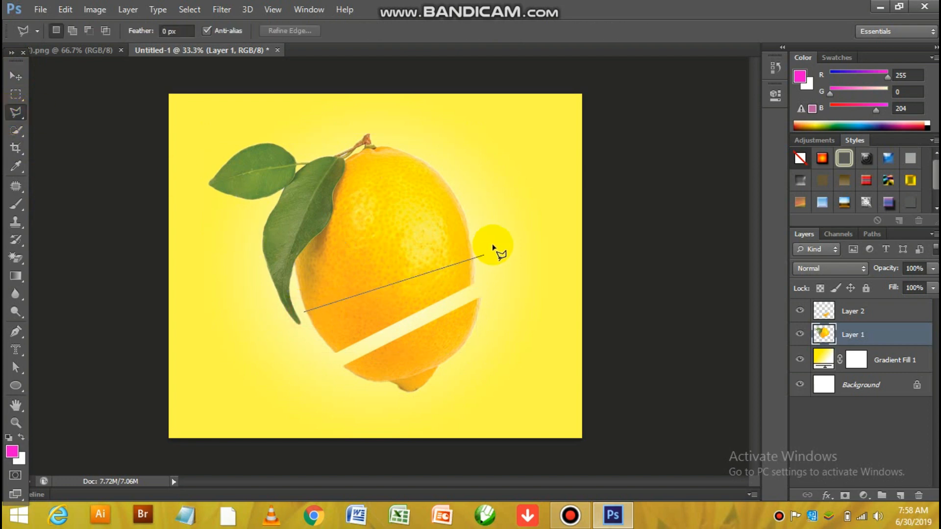
pyautogui.click(493, 283)
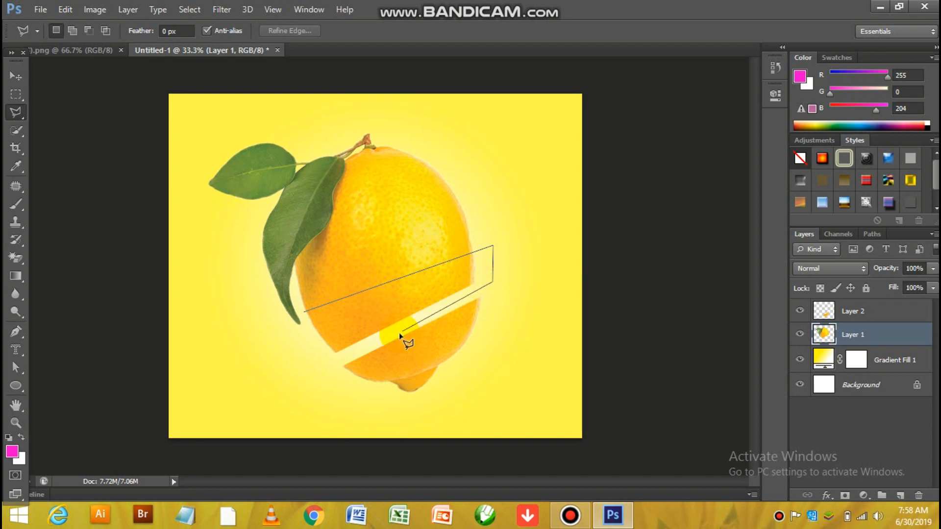
pyautogui.click(335, 367)
pyautogui.click(304, 312)
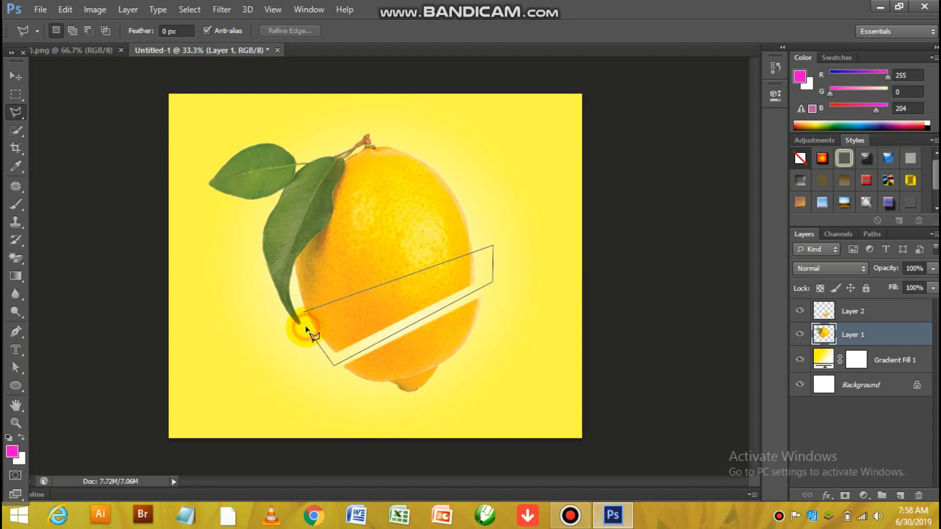
pyautogui.rightClick(329, 304)
pyautogui.click(373, 222)
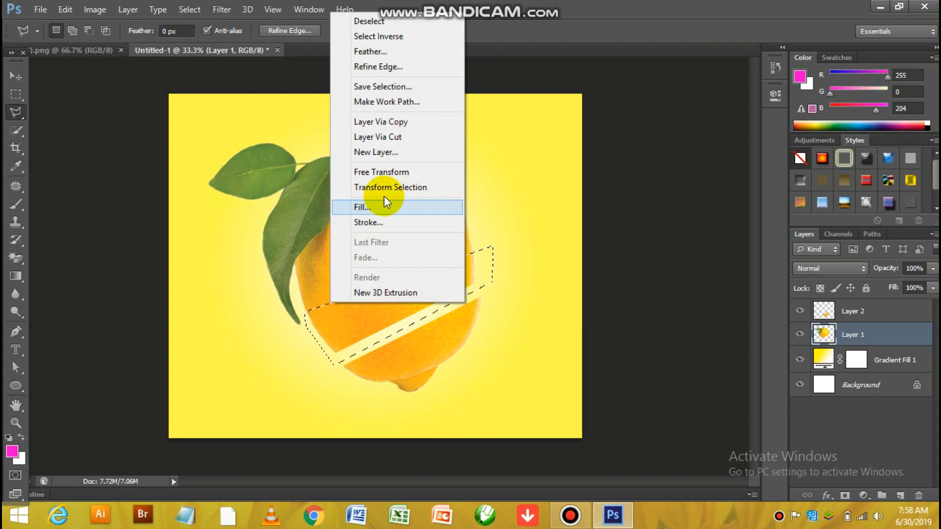
pyautogui.click(411, 139)
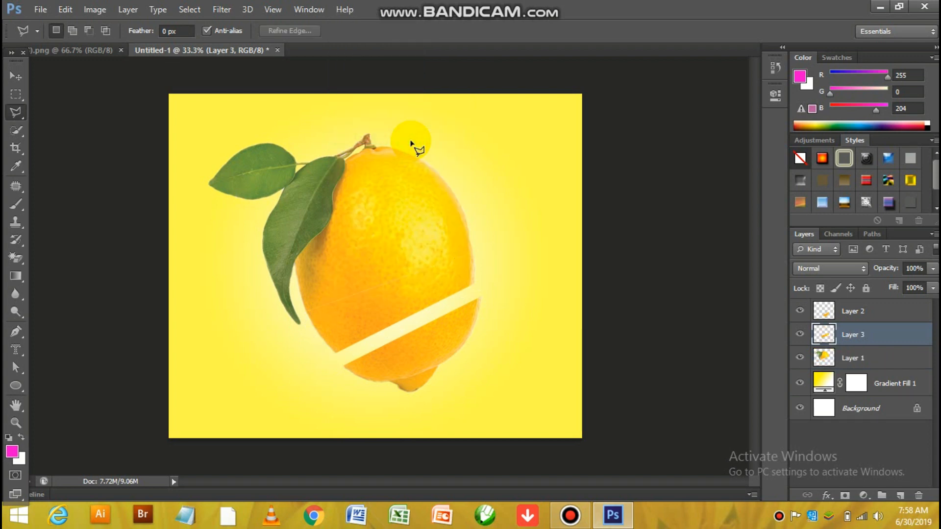
# Move the upper lemon with leaves up and left away from the slices and rotate it about 6.5° counterclockwise.
pyautogui.click(24, 77)
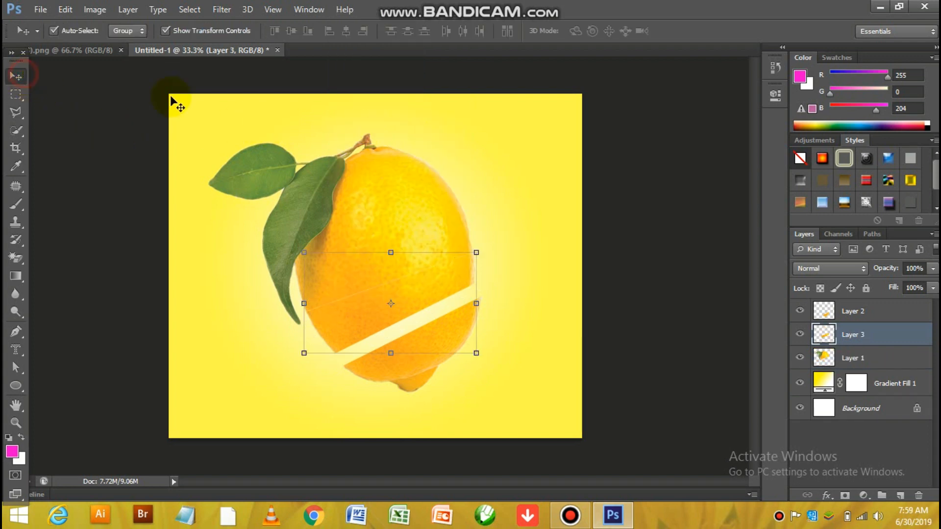
pyautogui.moveTo(389, 187)
pyautogui.mouseDown()
pyautogui.moveTo(372, 174)
pyautogui.moveTo(375, 181)
pyautogui.mouseUp()
pyautogui.moveTo(464, 116); pyautogui.dragTo(451, 104)
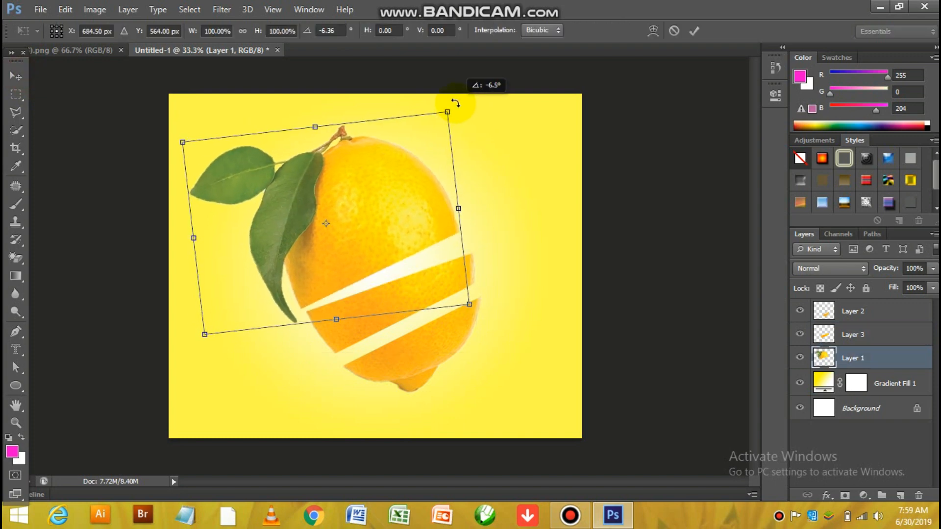
pyautogui.moveTo(421, 196); pyautogui.dragTo(409, 183)
pyautogui.doubleClick(408, 181)
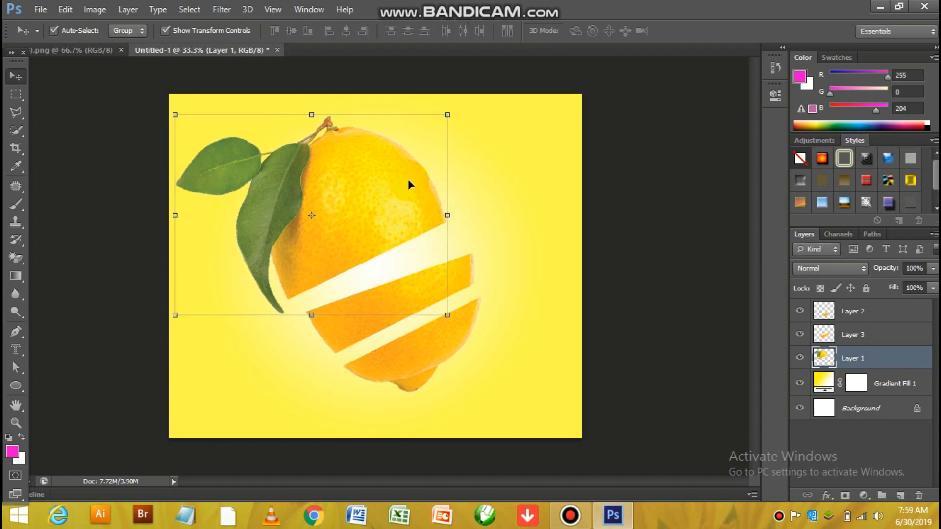
# Cut a thin diagonal slice from the bottom of the upper lemon piece onto a new layer using the Polygonal Lasso.
pyautogui.click(13, 117)
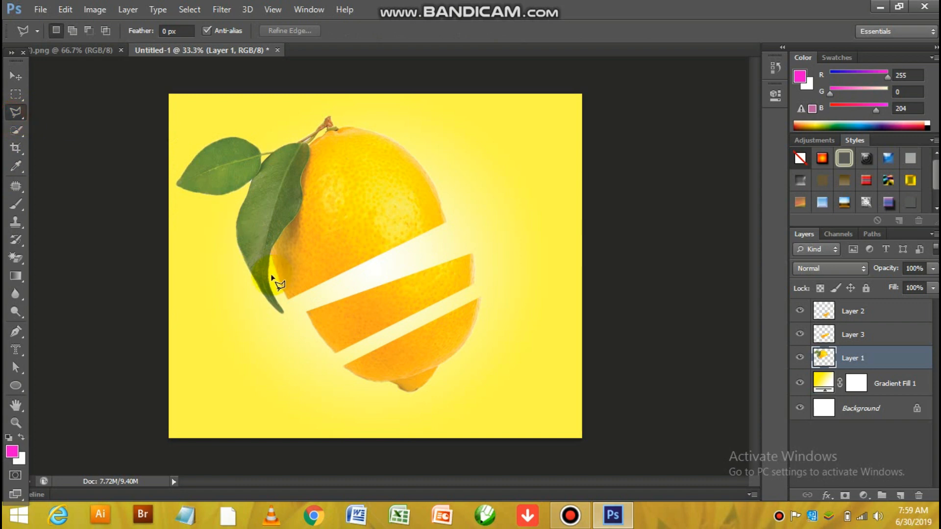
pyautogui.click(464, 209)
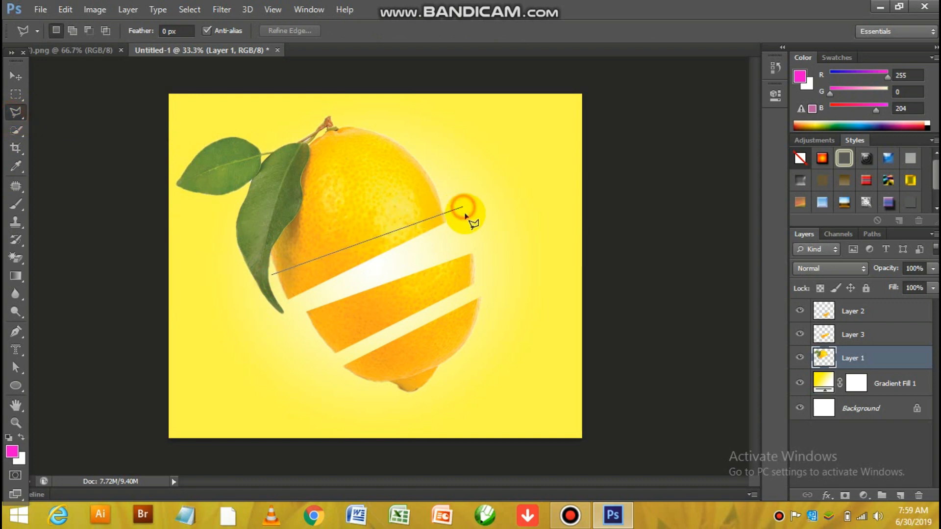
pyautogui.click(468, 221)
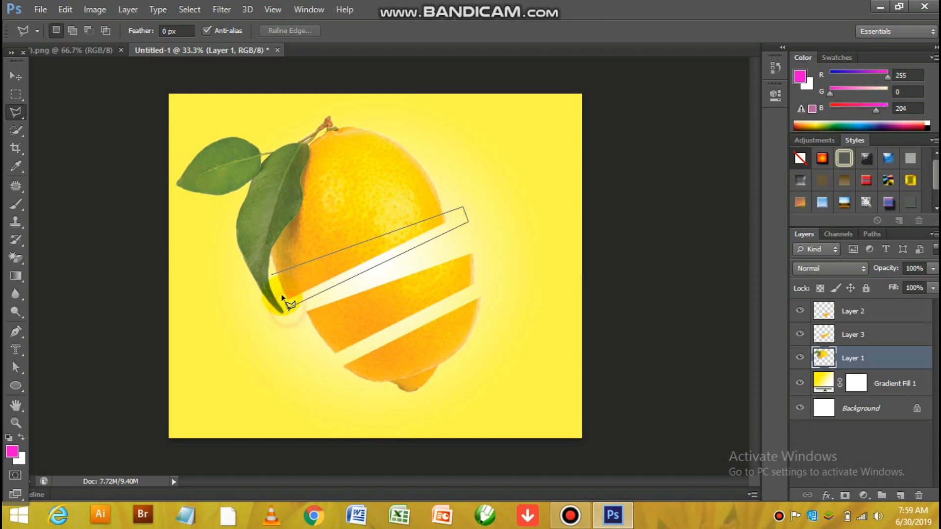
pyautogui.click(282, 294)
pyautogui.rightClick(301, 274)
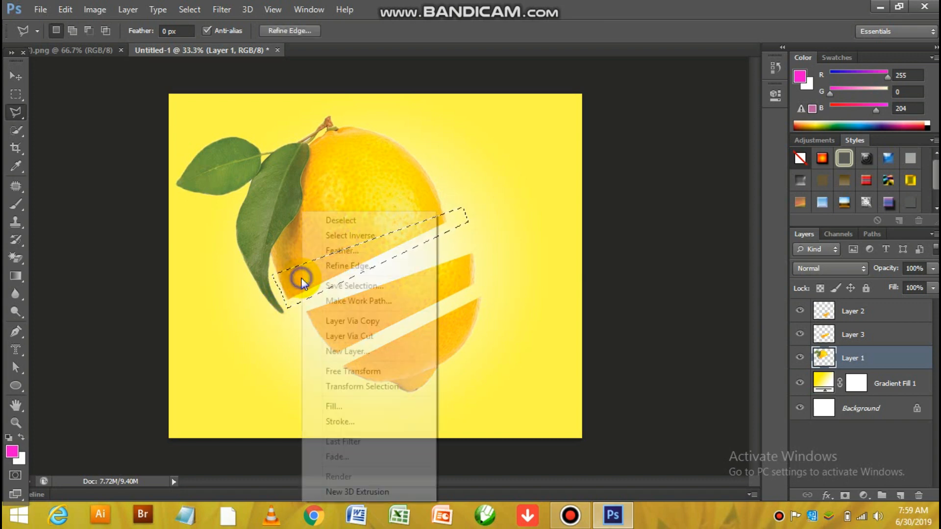
pyautogui.click(353, 336)
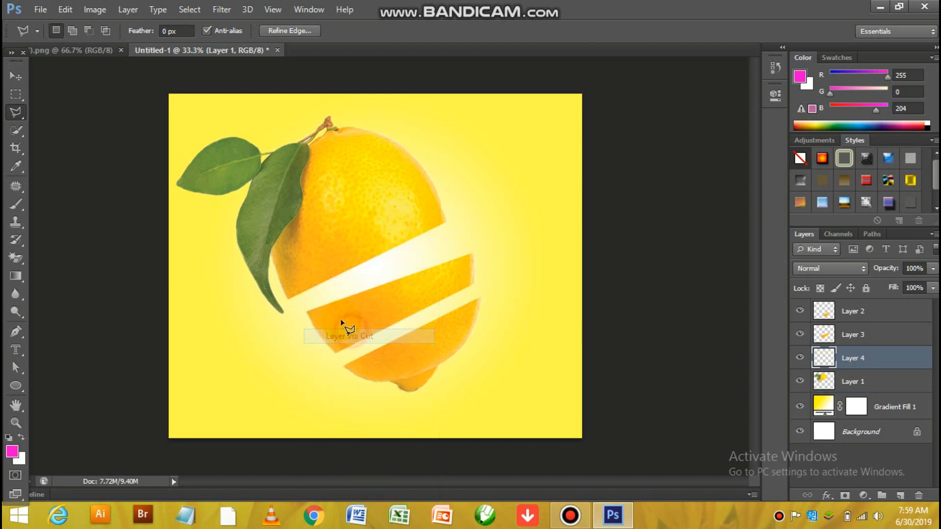
# Separate the upper lemon from the new thin slice, moving the slice down and right and the upper piece upward.
pyautogui.click(22, 79)
pyautogui.moveTo(318, 162); pyautogui.dragTo(312, 156)
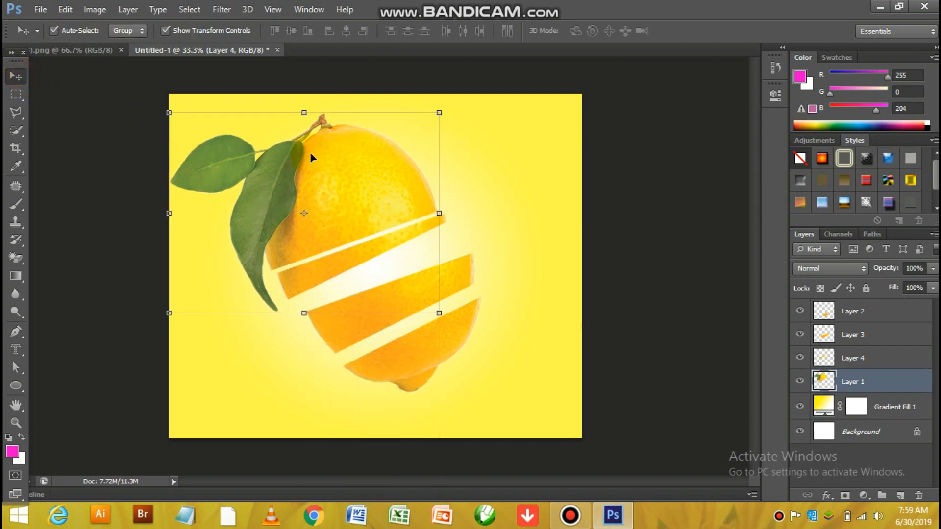
pyautogui.click(463, 208)
pyautogui.moveTo(429, 216); pyautogui.dragTo(445, 219)
pyautogui.click(377, 169)
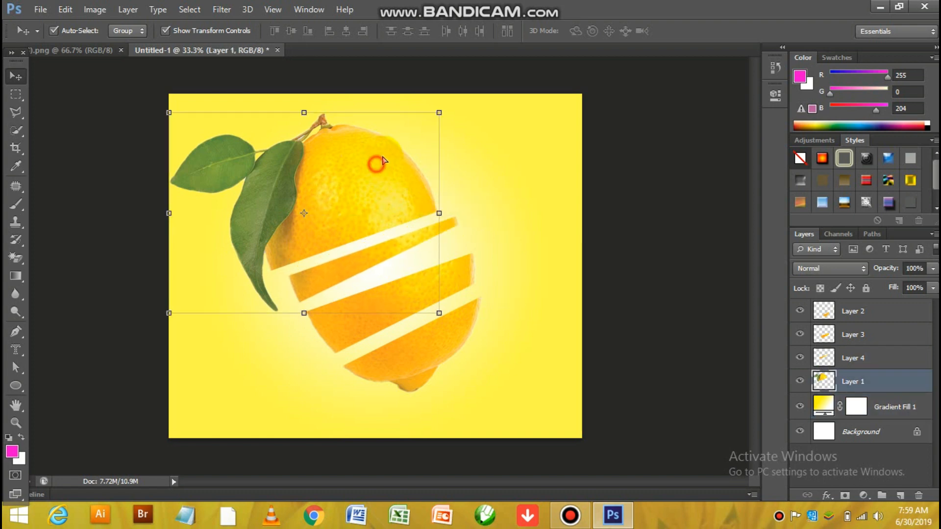
pyautogui.moveTo(383, 160); pyautogui.dragTo(391, 157)
pyautogui.click(636, 245)
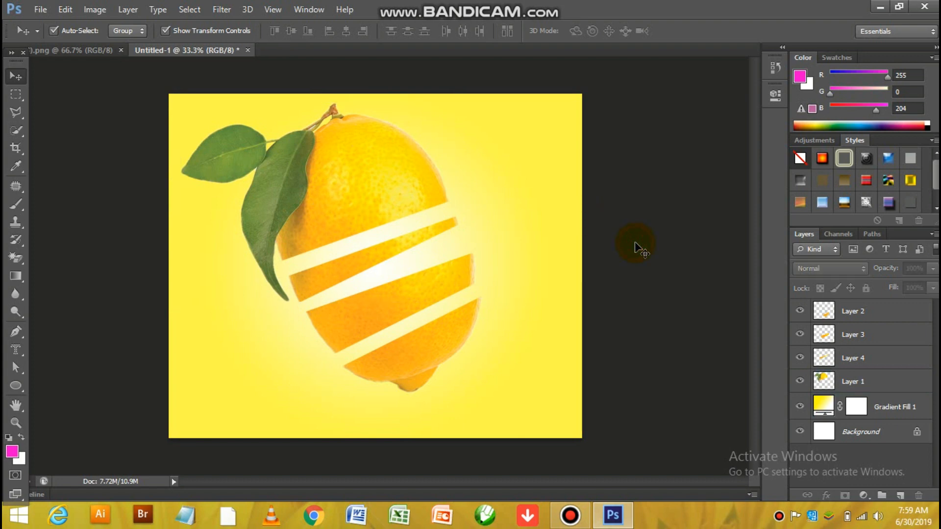
# Move the lemon's bottom end piece further down and right to widen the gap below the middle slice.
pyautogui.hotkey('ctrl', '+')
pyautogui.hotkey('ctrl', '+')
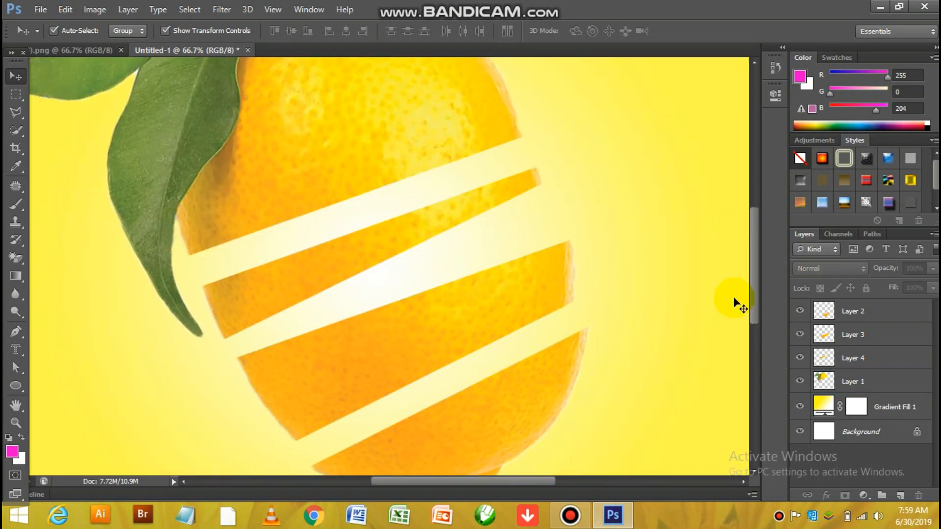
pyautogui.moveTo(757, 314); pyautogui.dragTo(757, 344)
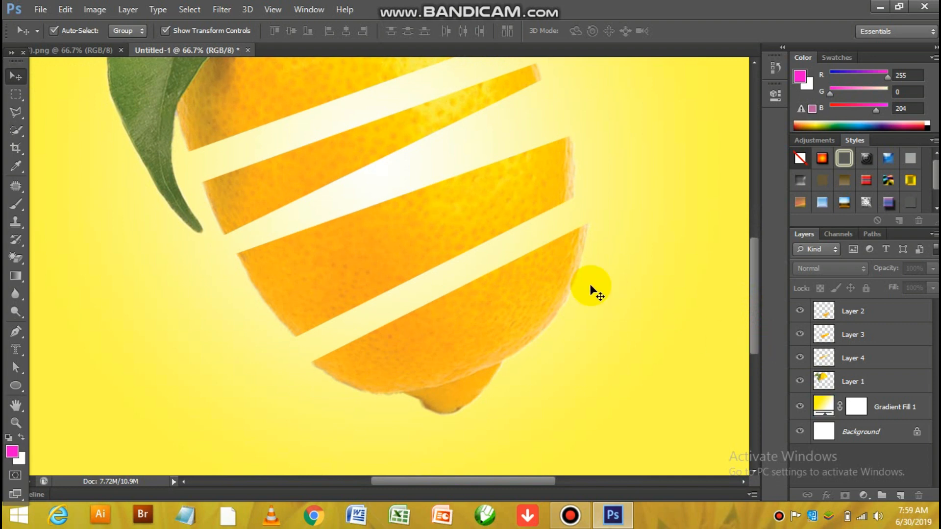
pyautogui.moveTo(567, 287); pyautogui.dragTo(589, 321)
# Draw a yellow-filled ellipse without a stroke, about 581 × 121 px, across the lemon's bottom end piece.
pyautogui.click(15, 278)
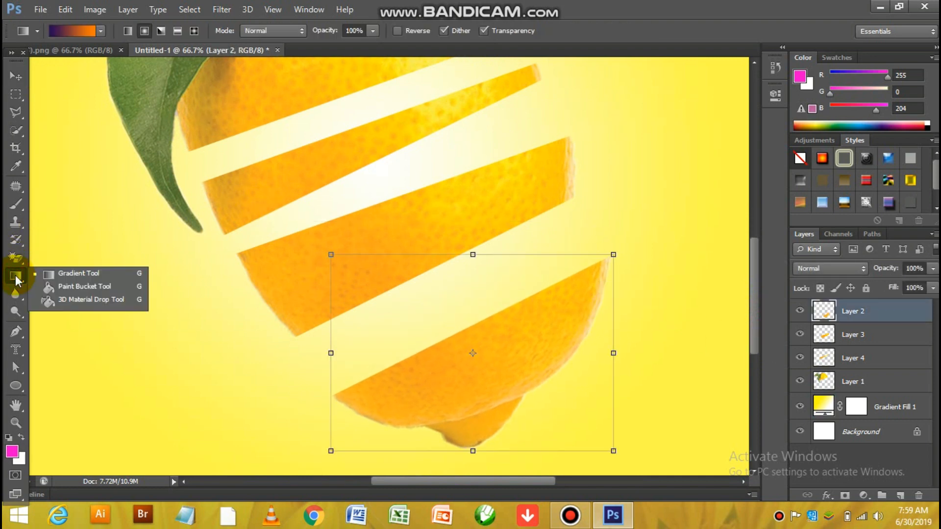
pyautogui.click(15, 386)
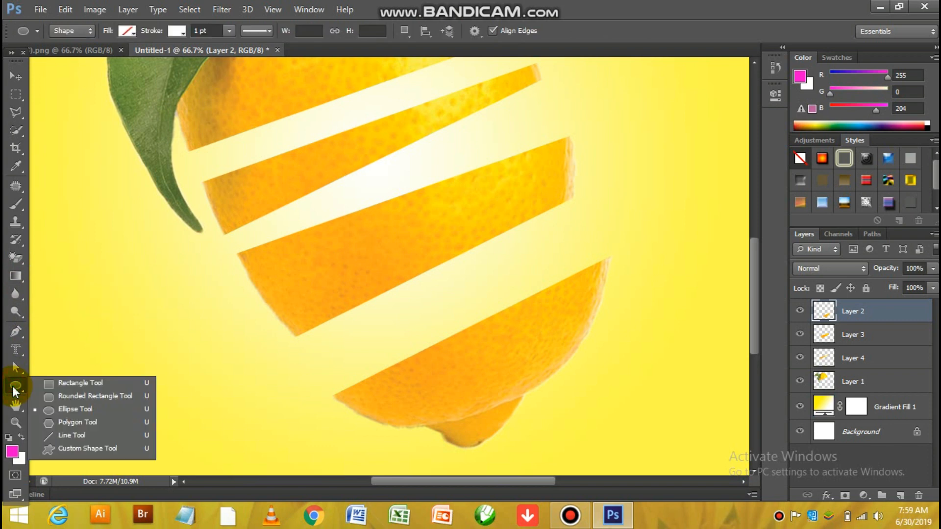
pyautogui.click(60, 410)
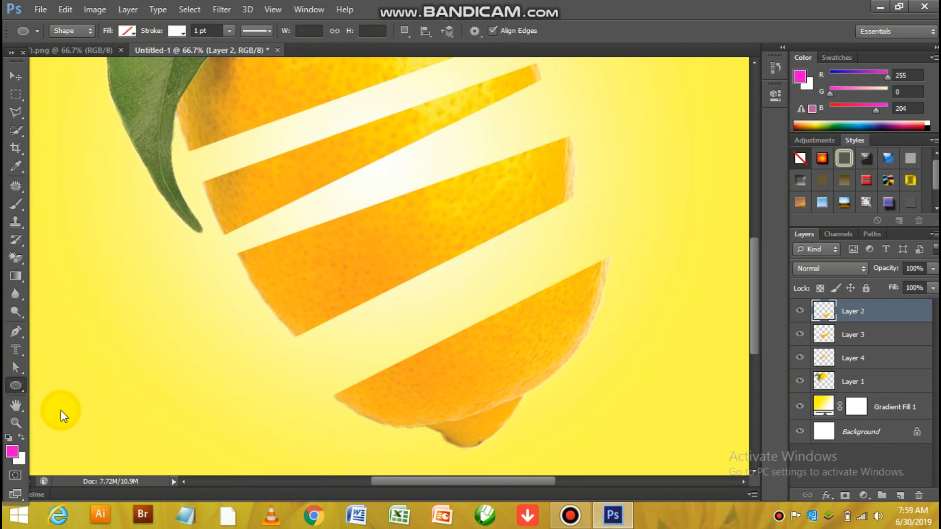
pyautogui.moveTo(162, 376); pyautogui.dragTo(365, 432)
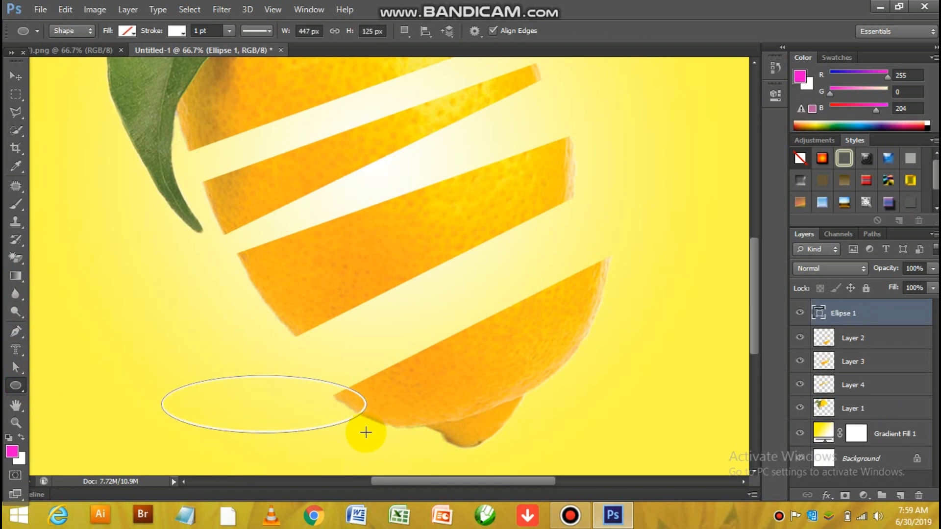
pyautogui.hotkey('ctrl', 'z')
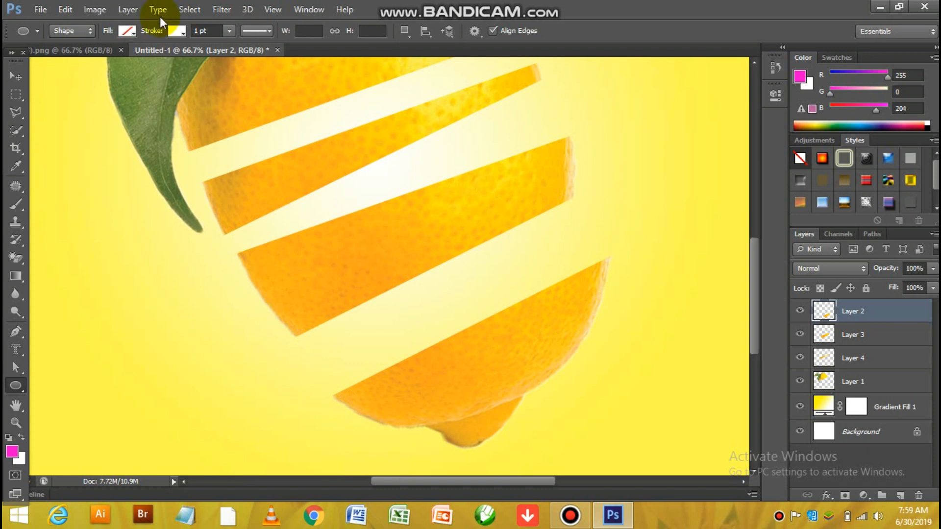
pyautogui.click(177, 33)
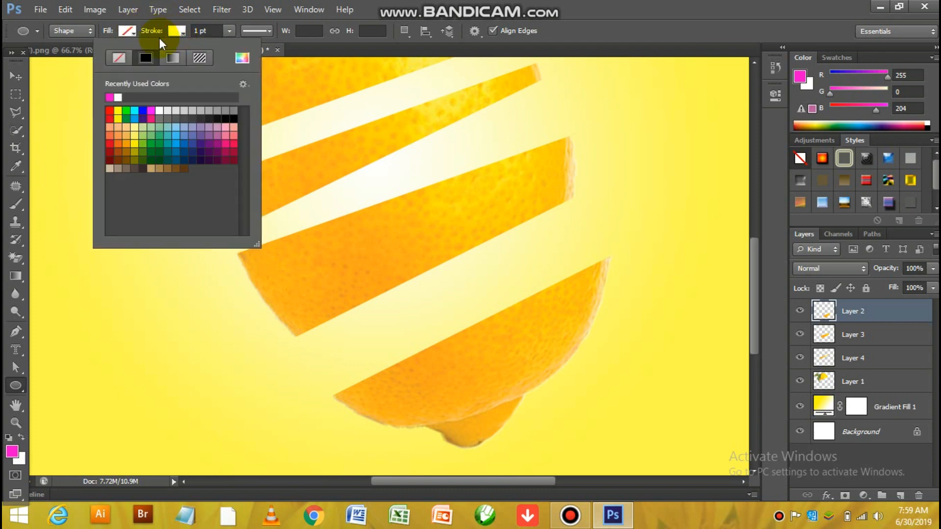
pyautogui.click(121, 57)
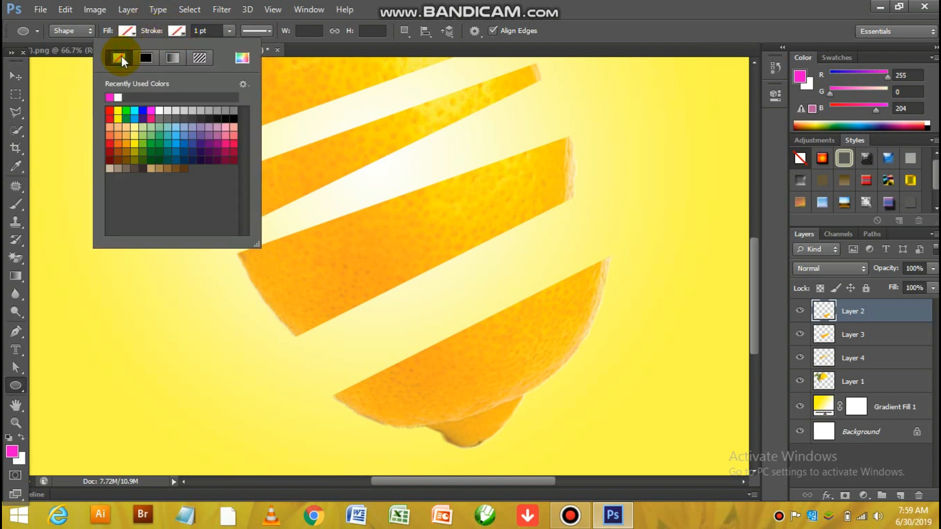
pyautogui.click(128, 33)
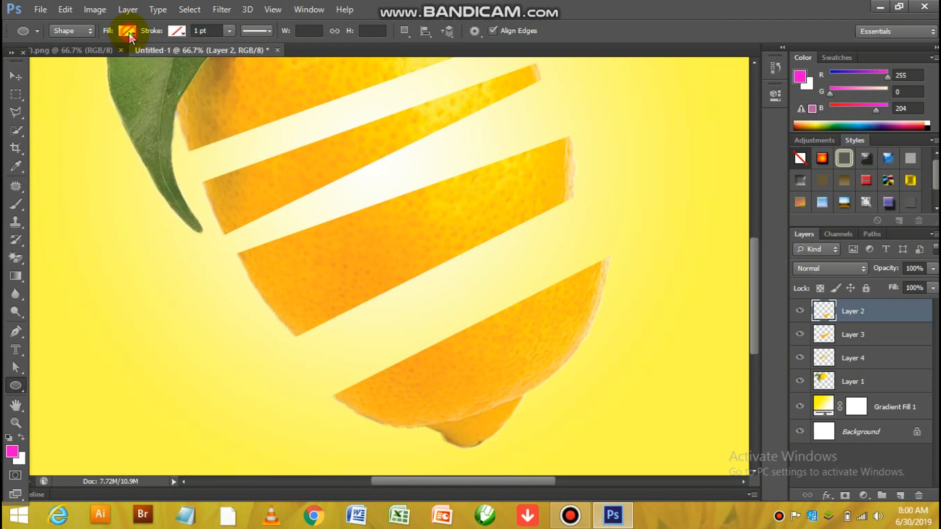
pyautogui.click(128, 32)
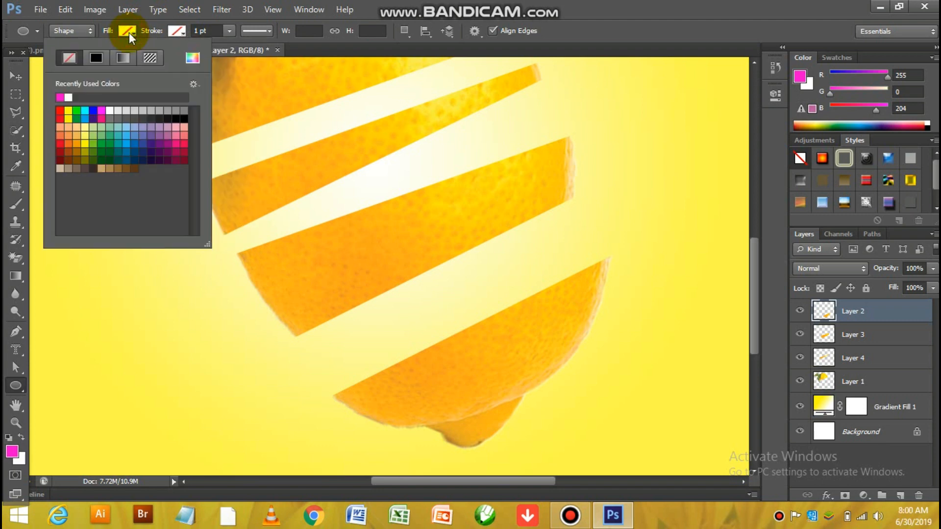
pyautogui.click(69, 110)
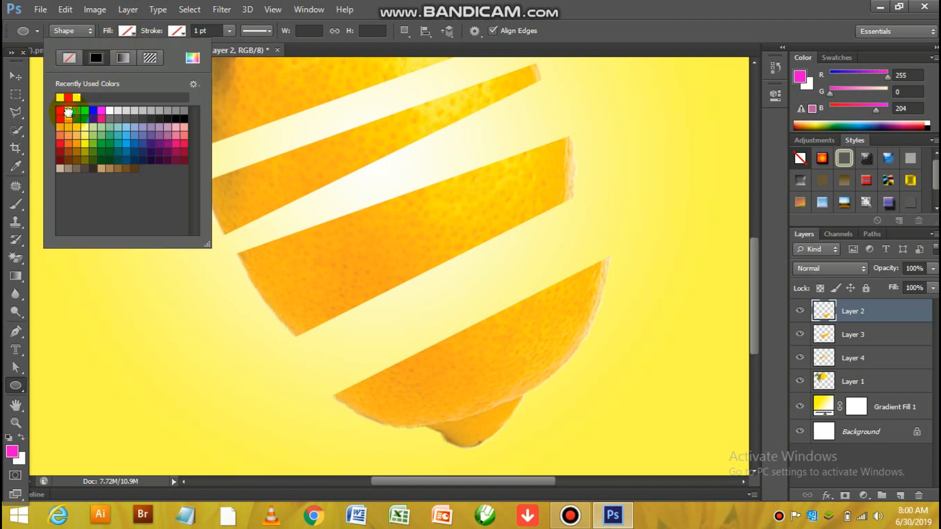
pyautogui.click(471, 4)
pyautogui.moveTo(321, 329); pyautogui.dragTo(587, 384)
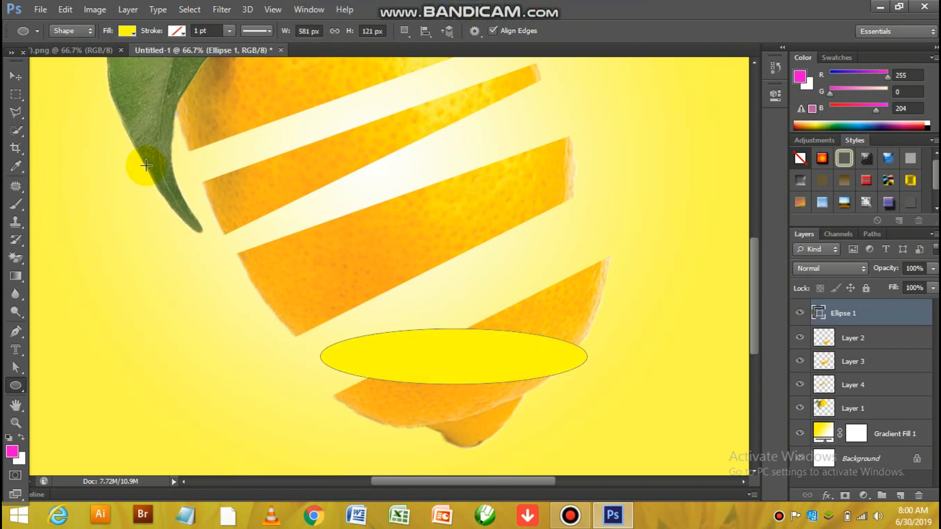
# Rotate the ellipse counterclockwise to match the cut's slope, move it onto the bottom piece and scale it to about 117% × 125%.
pyautogui.click(16, 76)
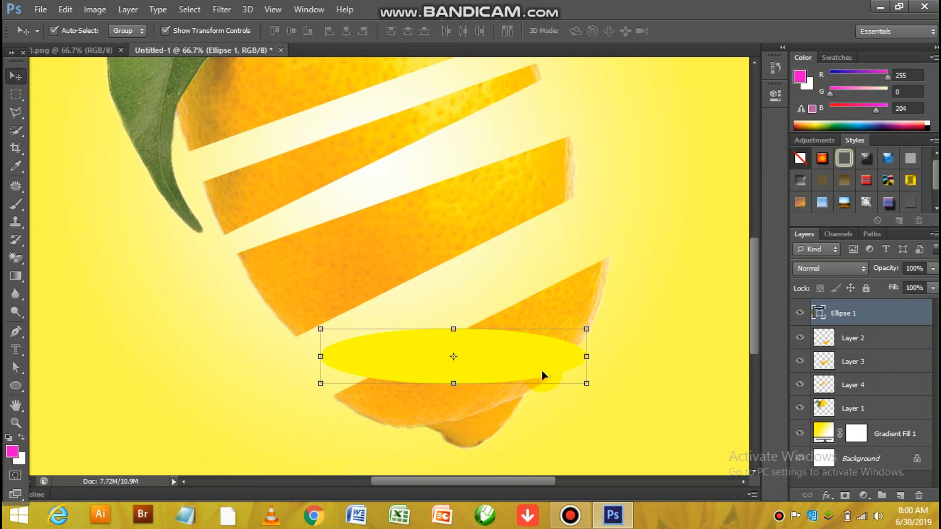
pyautogui.moveTo(542, 371); pyautogui.dragTo(539, 303)
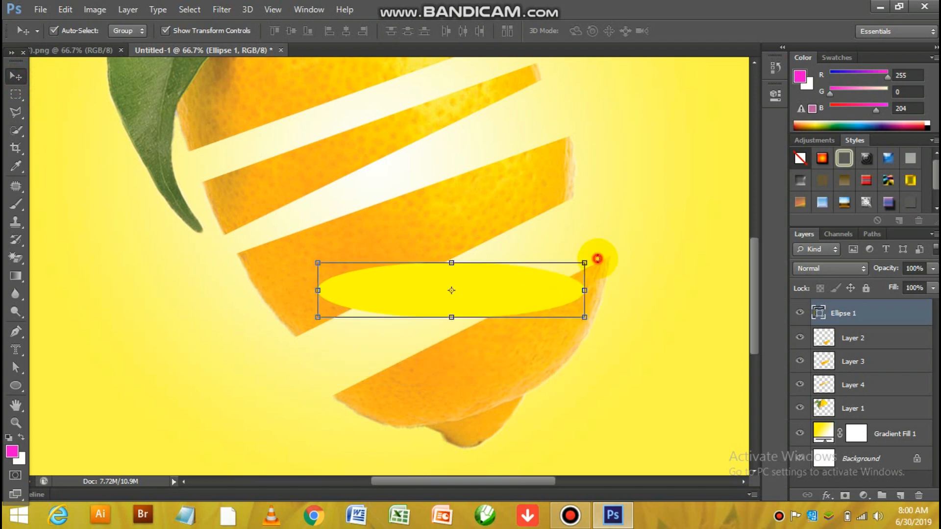
pyautogui.moveTo(597, 258); pyautogui.dragTo(563, 200)
pyautogui.press('Return')
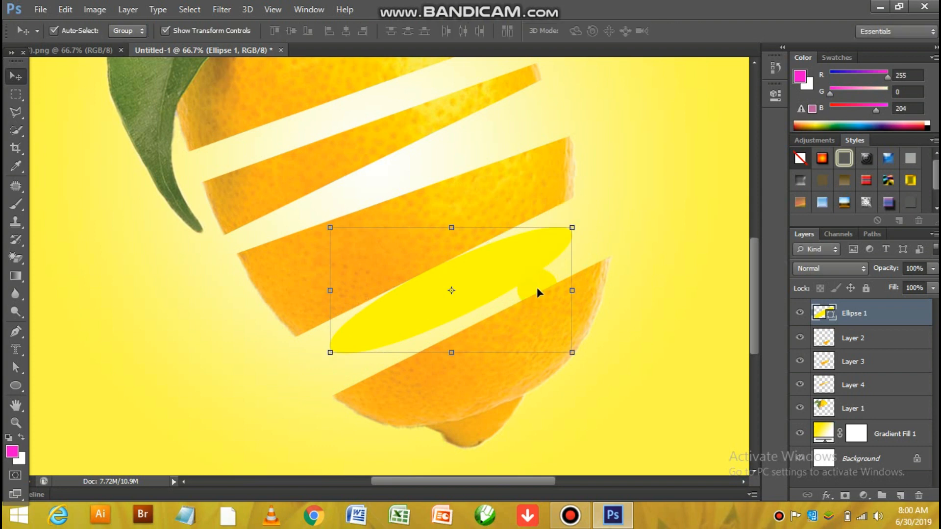
pyautogui.moveTo(531, 266); pyautogui.dragTo(530, 313)
pyautogui.moveTo(572, 277); pyautogui.dragTo(616, 241)
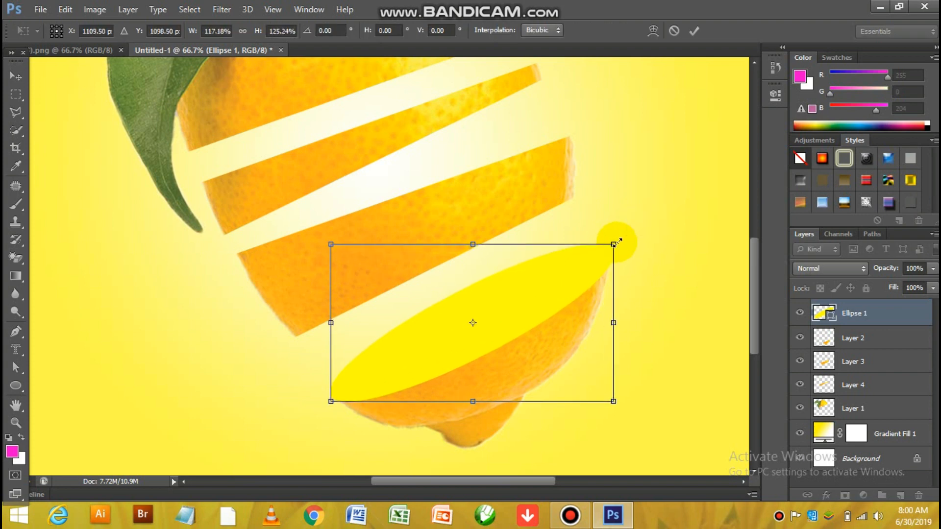
# Warp the yellow ellipse so its upper and lower edges follow the cut face of the bottom lemon piece.
pyautogui.rightClick(594, 255)
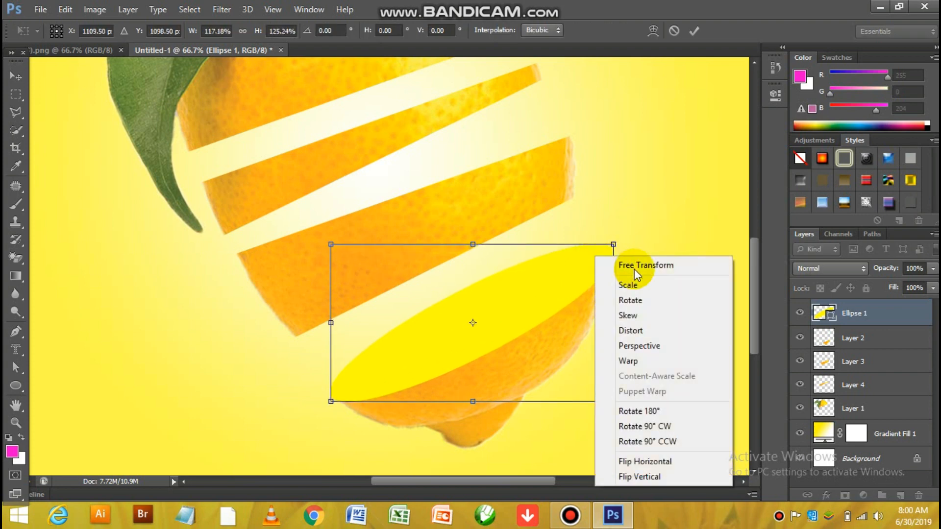
pyautogui.click(650, 360)
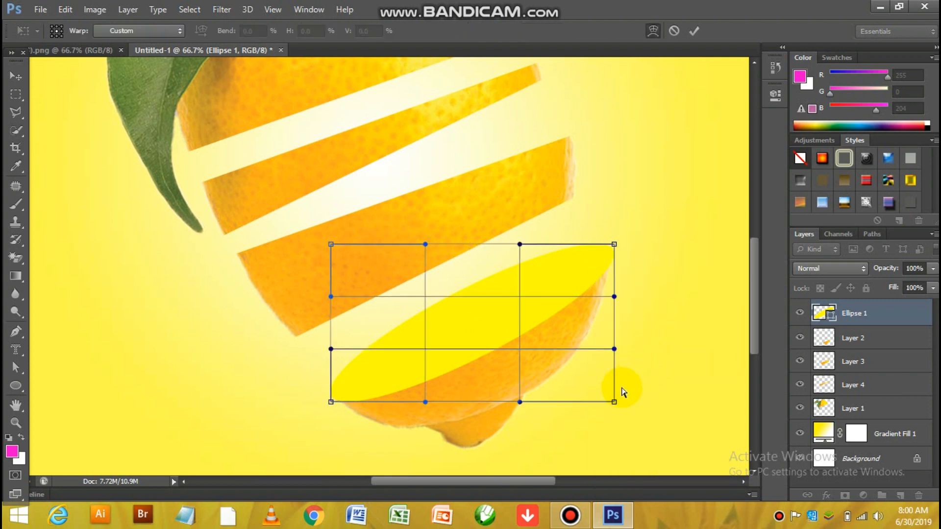
pyautogui.moveTo(613, 401); pyautogui.dragTo(499, 349)
pyautogui.moveTo(425, 403); pyautogui.dragTo(453, 352)
pyautogui.moveTo(425, 248); pyautogui.dragTo(457, 318)
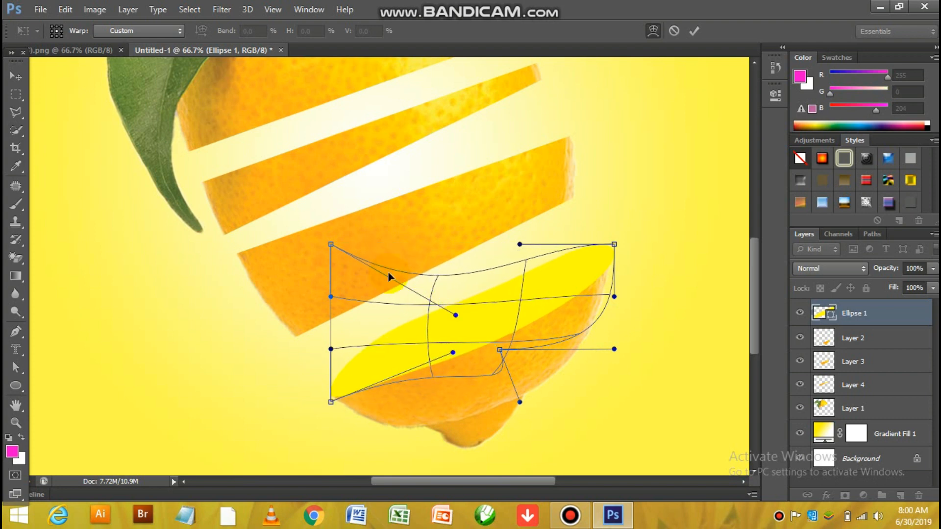
pyautogui.moveTo(333, 248); pyautogui.dragTo(496, 312)
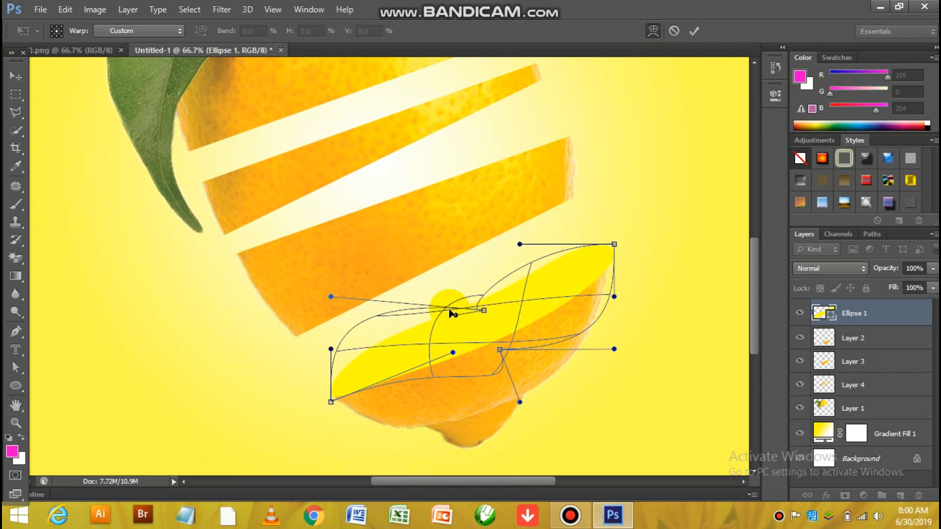
pyautogui.moveTo(331, 300); pyautogui.dragTo(361, 347)
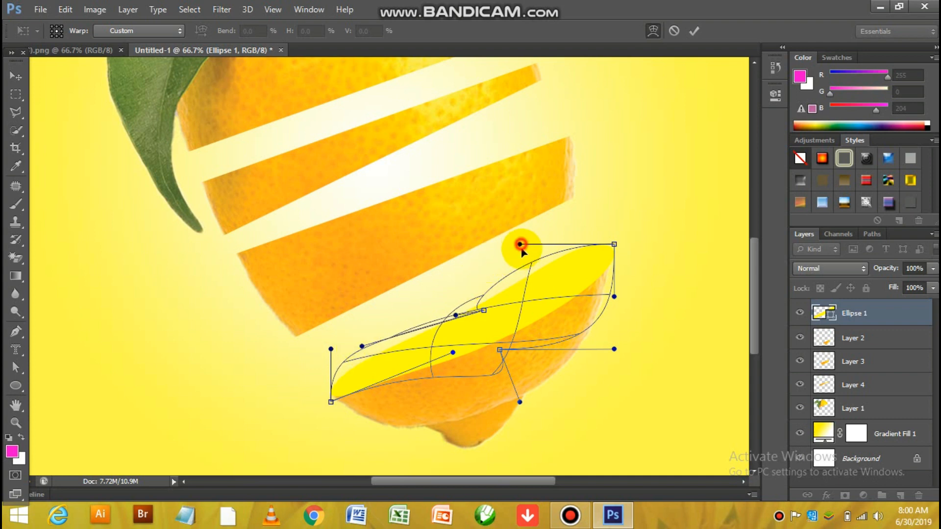
pyautogui.moveTo(520, 244); pyautogui.dragTo(527, 262)
pyautogui.press('Return')
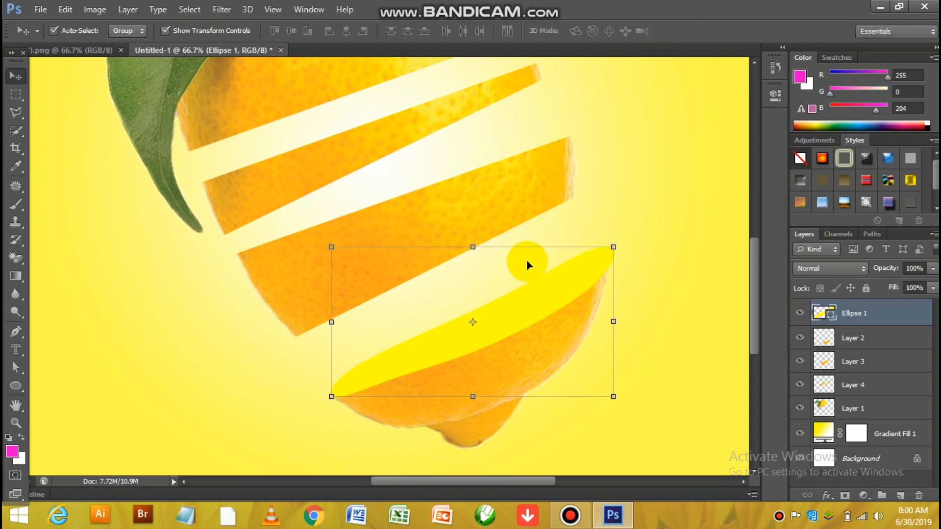
# Add a linear Gradient Overlay to the ellipse and set the gradient's start stop to yellow #ffea00.
pyautogui.click(822, 496)
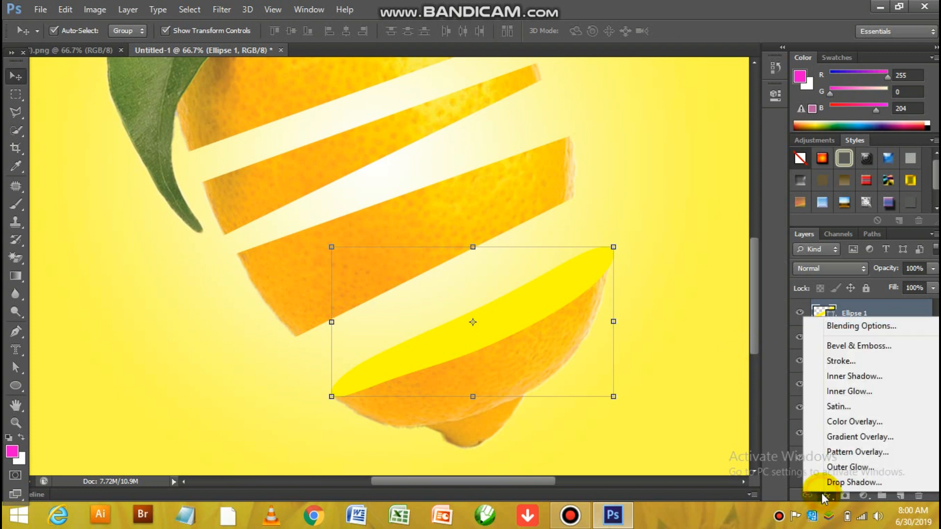
pyautogui.click(851, 440)
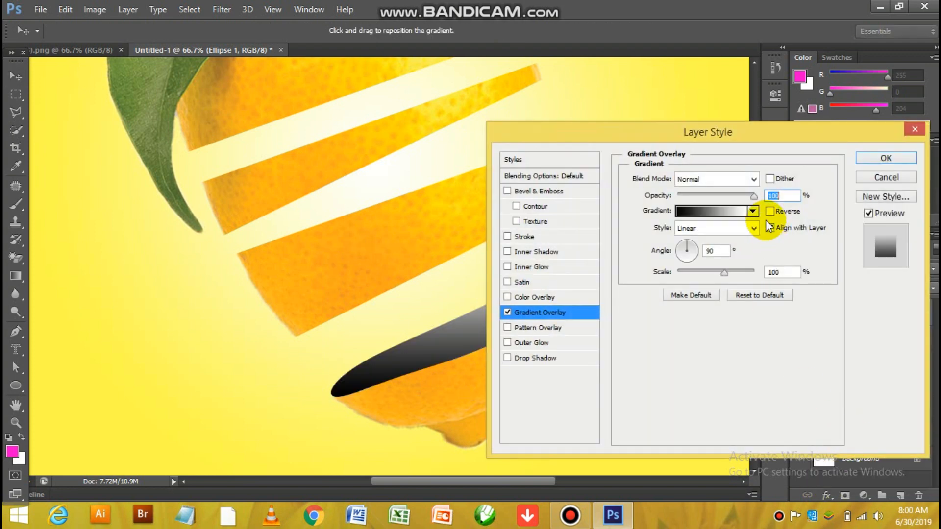
pyautogui.moveTo(757, 132); pyautogui.dragTo(825, 38)
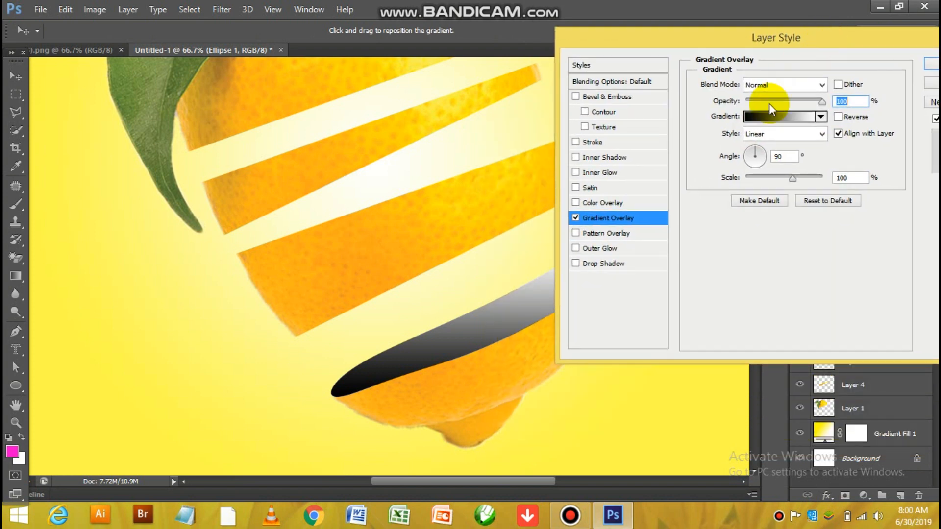
pyautogui.click(760, 116)
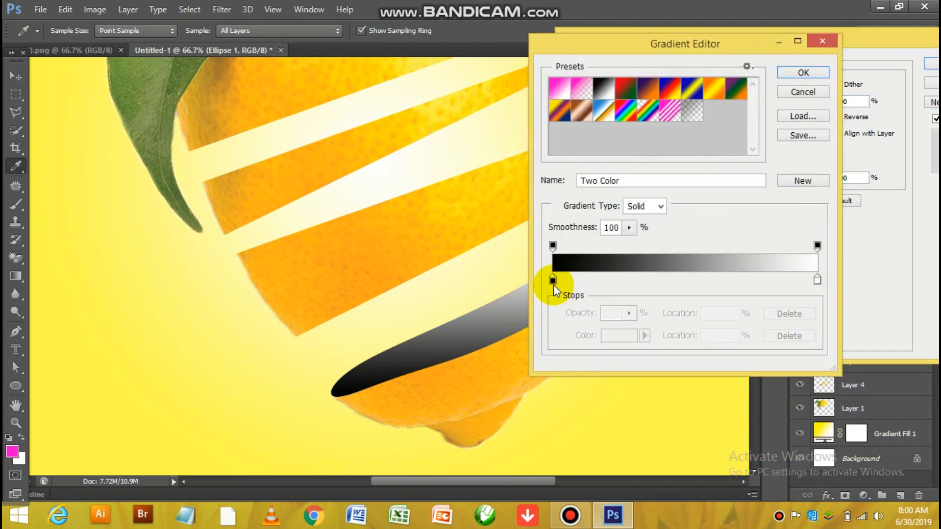
pyautogui.doubleClick(552, 280)
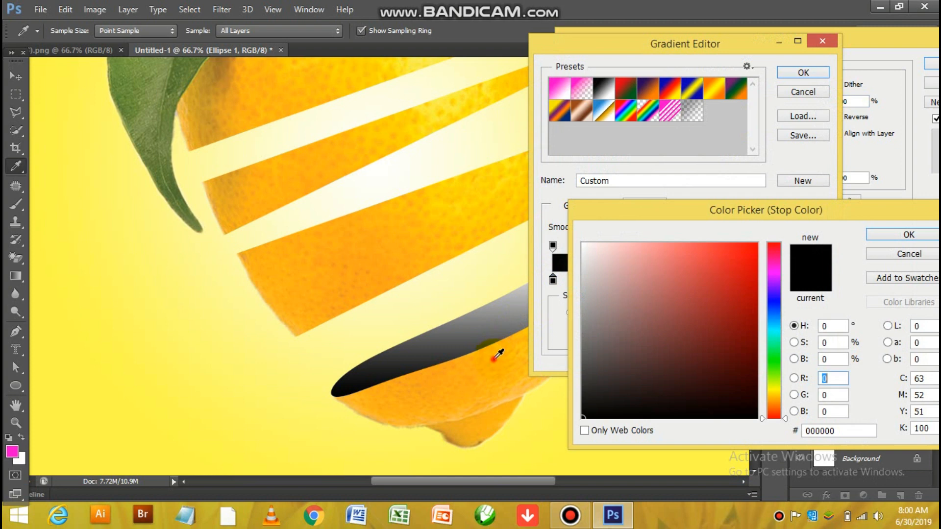
pyautogui.click(494, 359)
pyautogui.moveTo(745, 248); pyautogui.dragTo(778, 238)
pyautogui.click(775, 392)
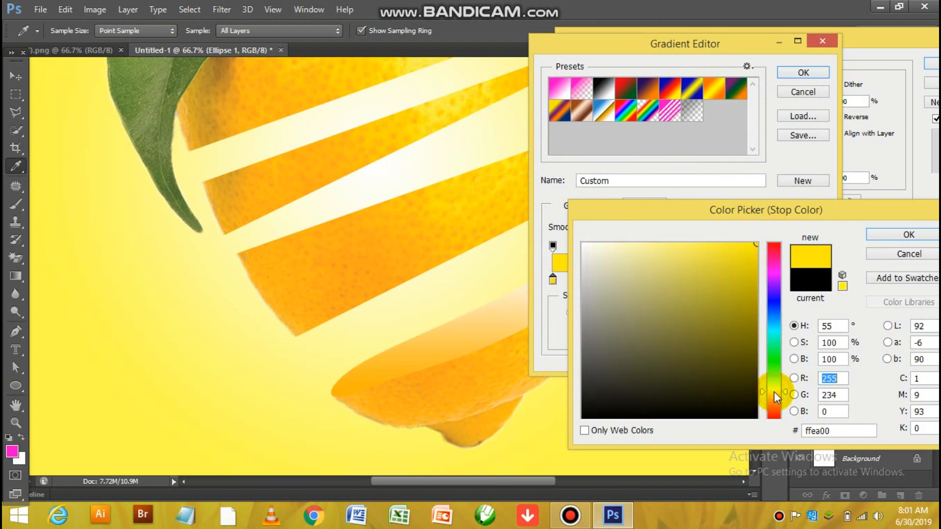
pyautogui.click(888, 238)
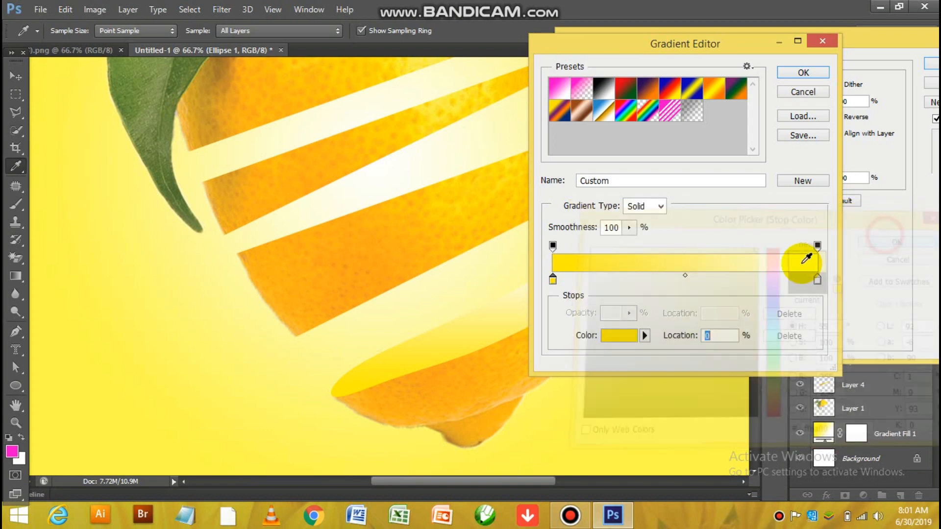
# Set the gradient's end stop to an orange sampled from the lemon peel and apply the overlay.
pyautogui.doubleClick(817, 282)
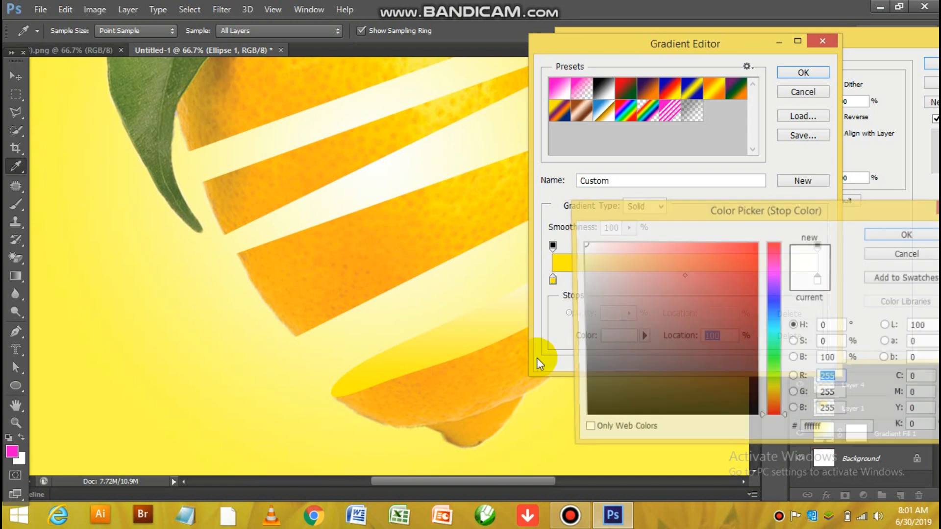
pyautogui.click(904, 236)
pyautogui.click(795, 73)
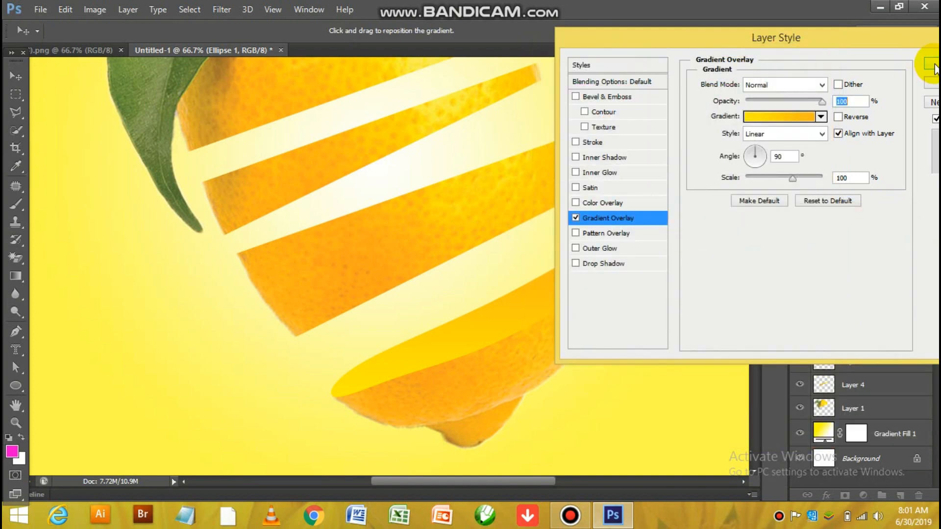
pyautogui.click(931, 64)
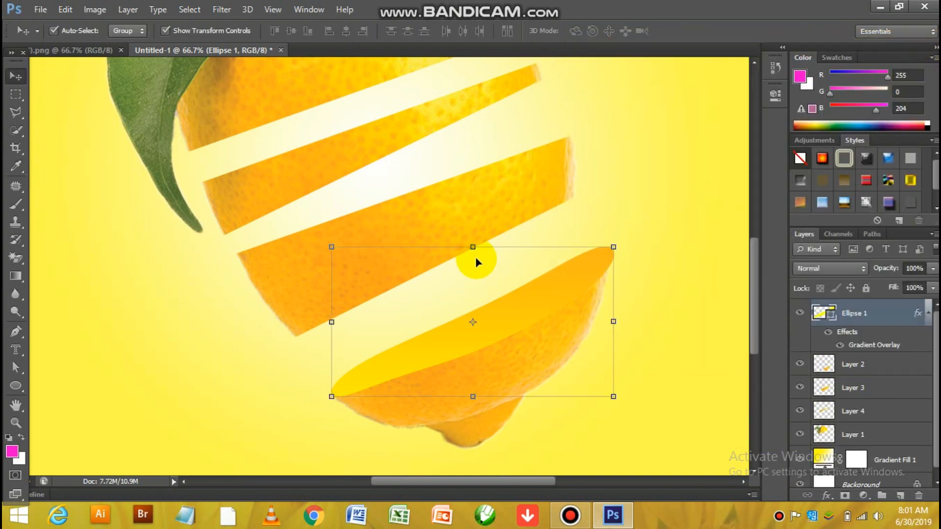
# Warp the right edge of the bottom piece's gradient ellipse slightly inward to follow the peel, and apply the warp.
pyautogui.rightClick(543, 291)
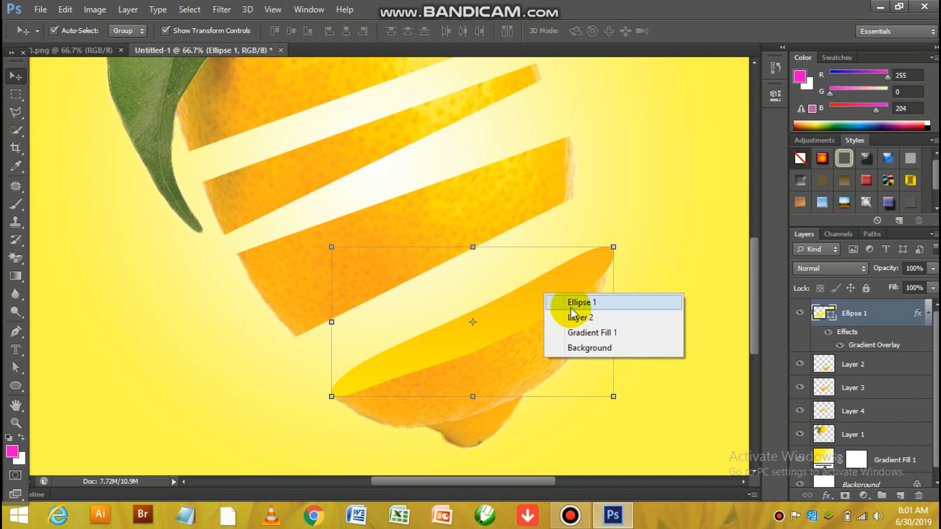
pyautogui.click(593, 275)
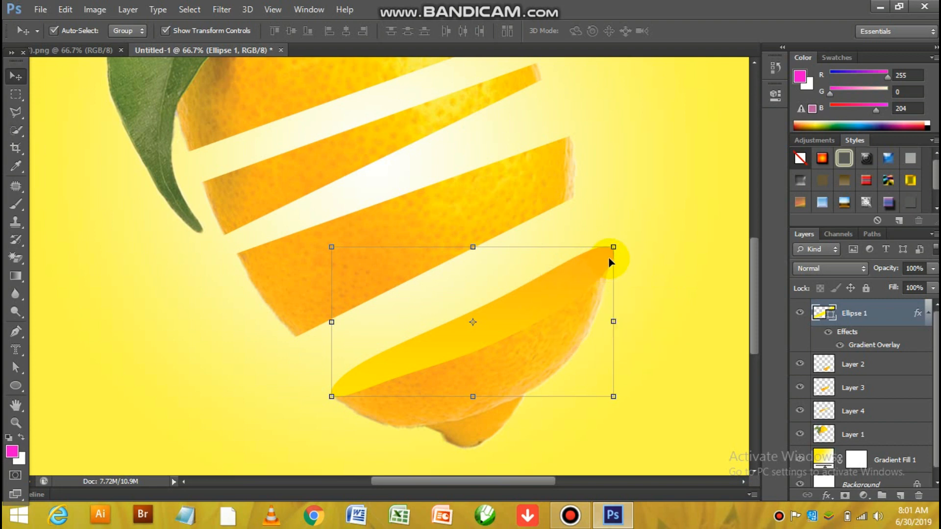
pyautogui.moveTo(613, 247)
pyautogui.mouseDown()
pyautogui.moveTo(606, 236)
pyautogui.moveTo(613, 248)
pyautogui.mouseUp()
pyautogui.press('Return')
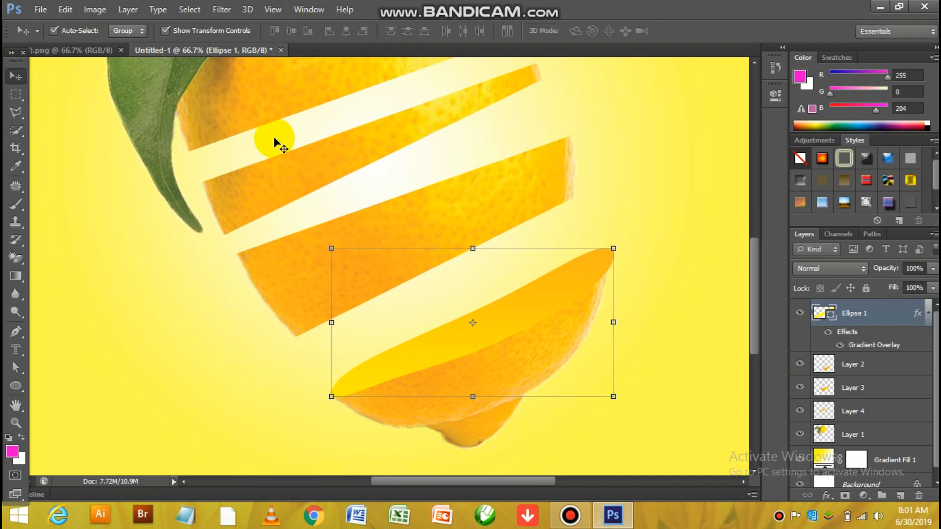
pyautogui.click(71, 9)
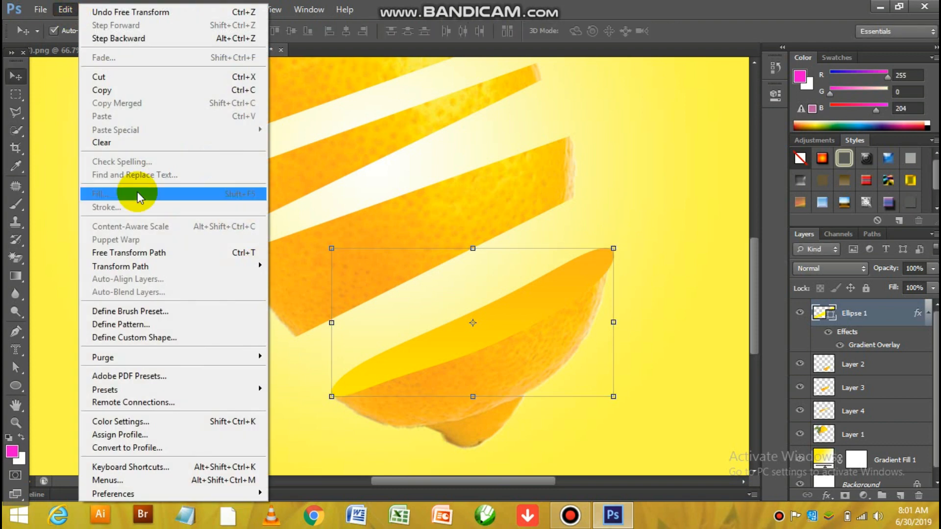
pyautogui.moveTo(149, 266)
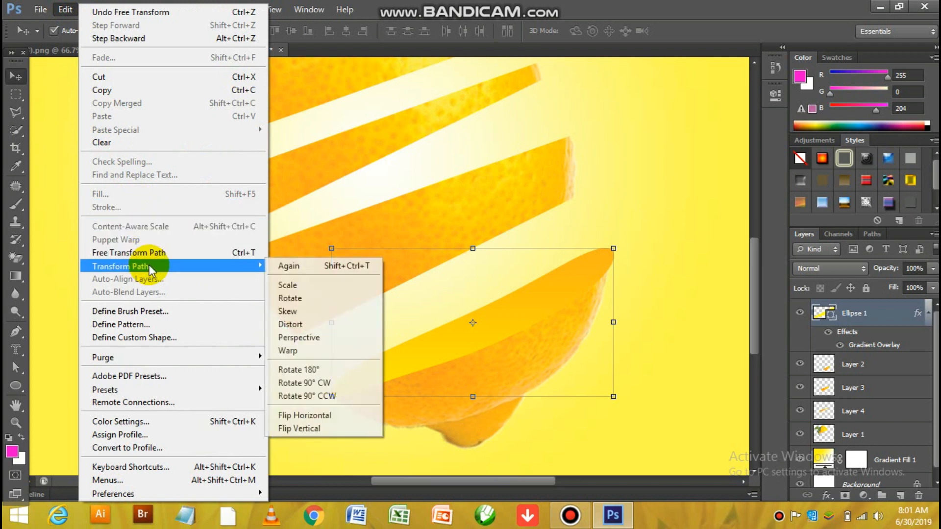
pyautogui.click(310, 352)
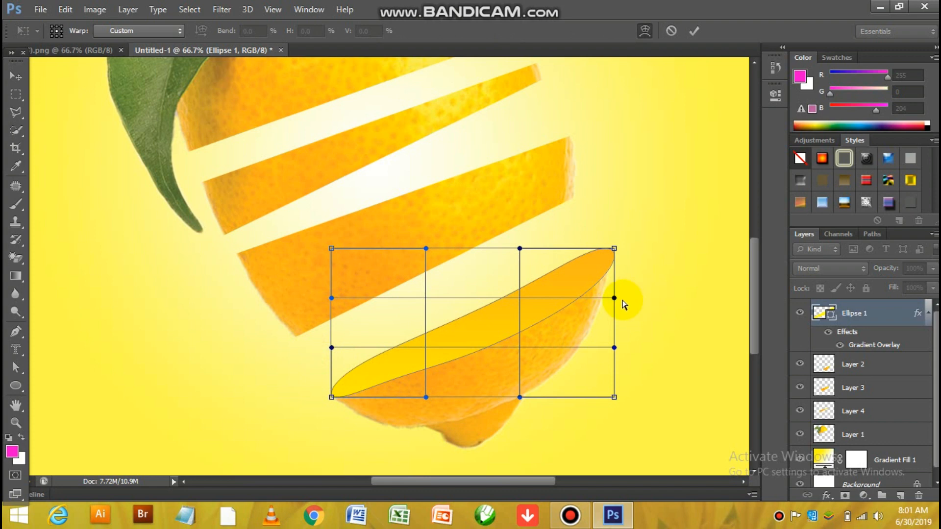
pyautogui.moveTo(614, 299); pyautogui.dragTo(584, 297)
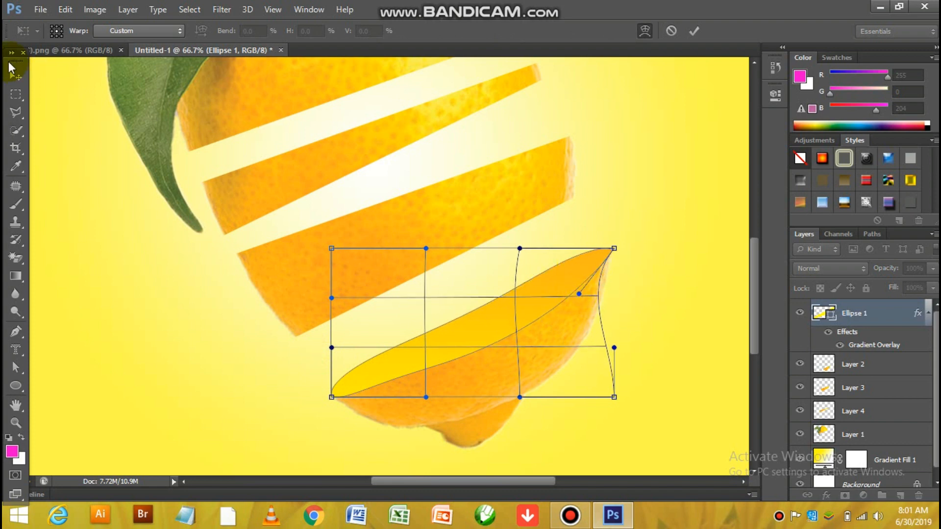
pyautogui.click(13, 78)
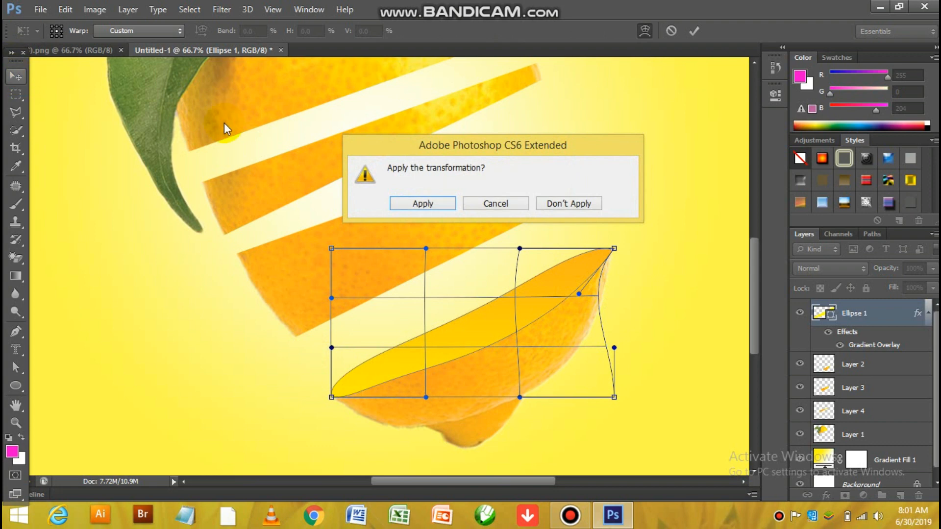
pyautogui.click(420, 205)
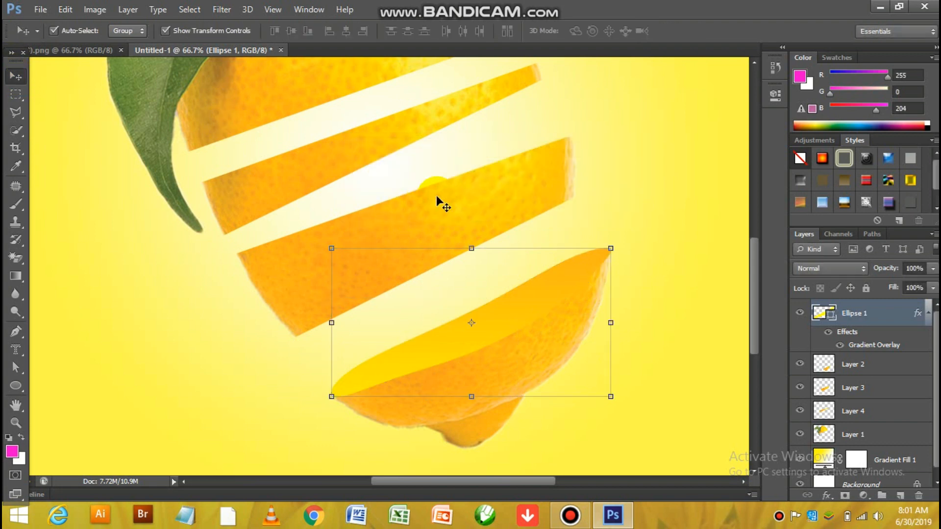
# Move the wide slice on Layer 3 down and to the right, closer to the bottom lemon piece.
pyautogui.click(597, 206)
pyautogui.click(541, 182)
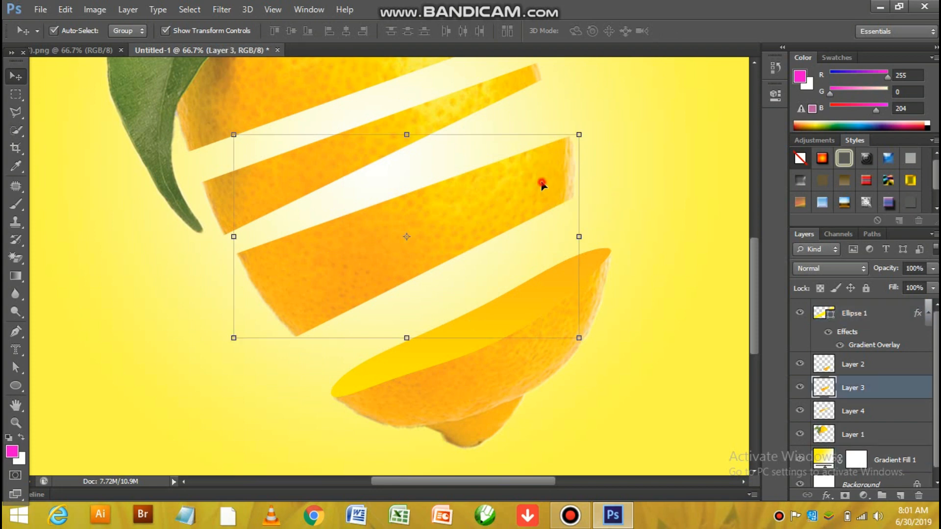
pyautogui.moveTo(540, 182); pyautogui.dragTo(562, 223)
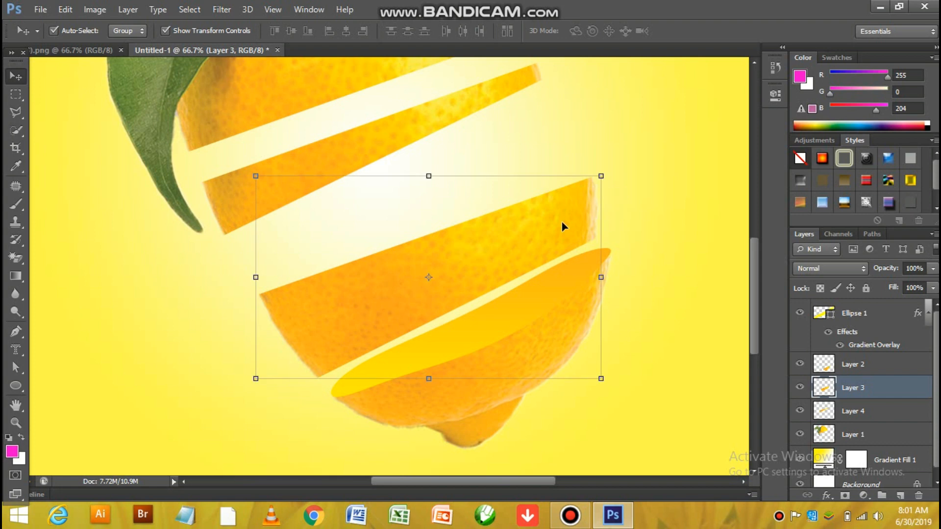
# Duplicate the bottom piece's gradient ellipse and place the copy over the upper cut of the wide slice.
pyautogui.click(566, 274)
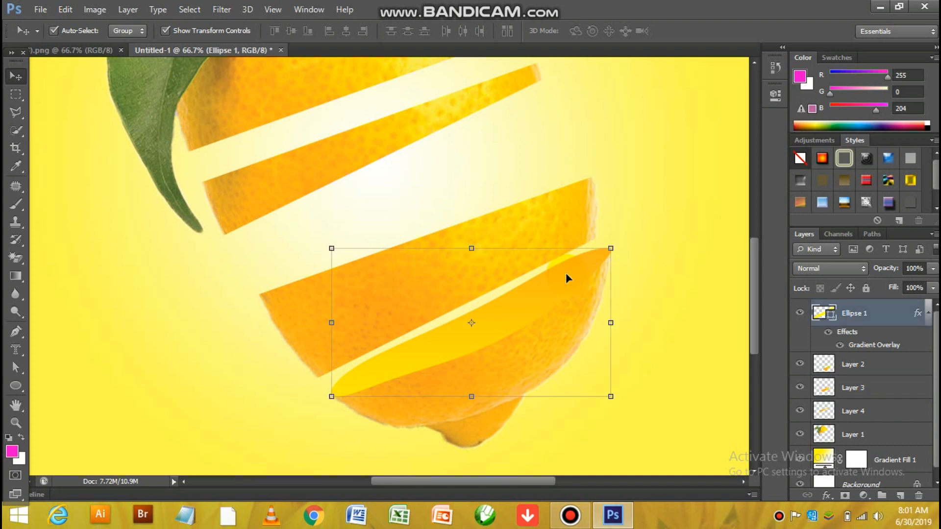
pyautogui.hotkey('ctrl', 'j')
pyautogui.moveTo(565, 277); pyautogui.dragTo(508, 168)
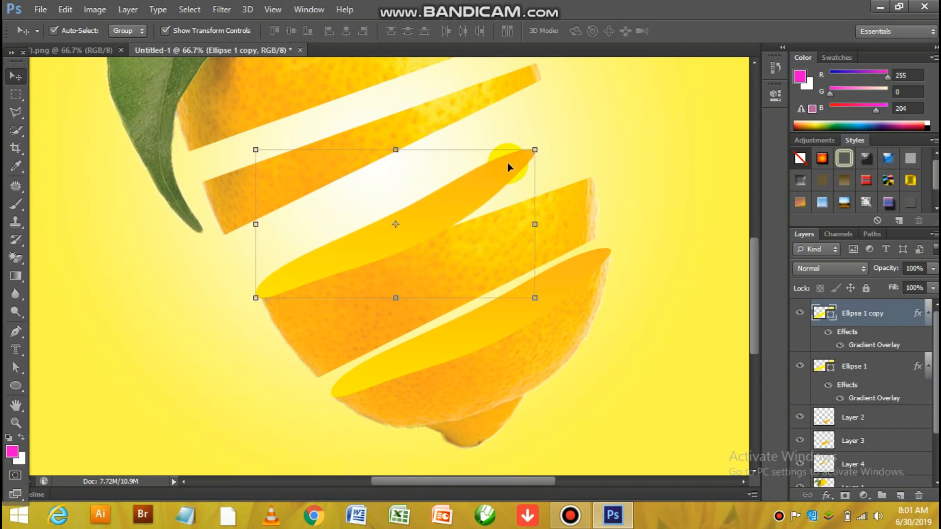
# Widen the ellipse copy to about 121%, rotate it about 6.6° clockwise, and enlarge it by a further 103% × 107%.
pyautogui.moveTo(535, 223); pyautogui.dragTo(596, 212)
pyautogui.moveTo(616, 130); pyautogui.dragTo(620, 153)
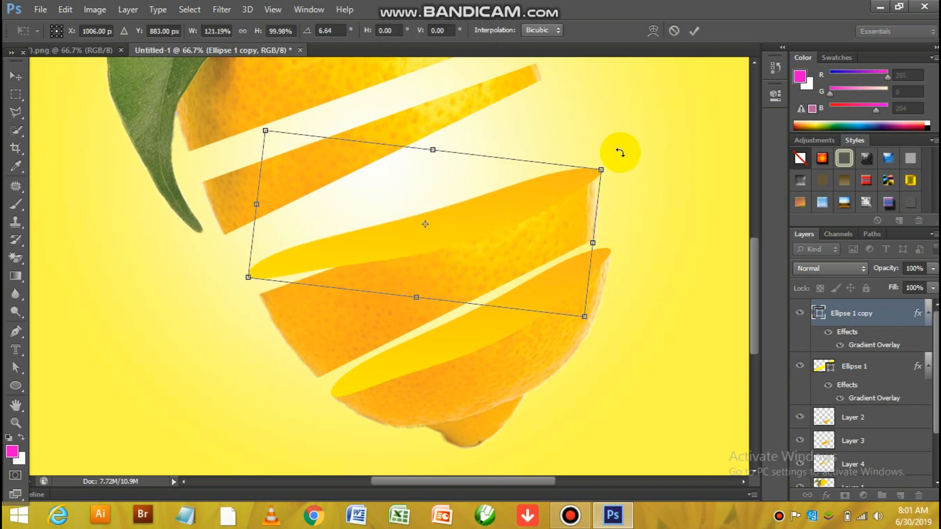
pyautogui.press('Return')
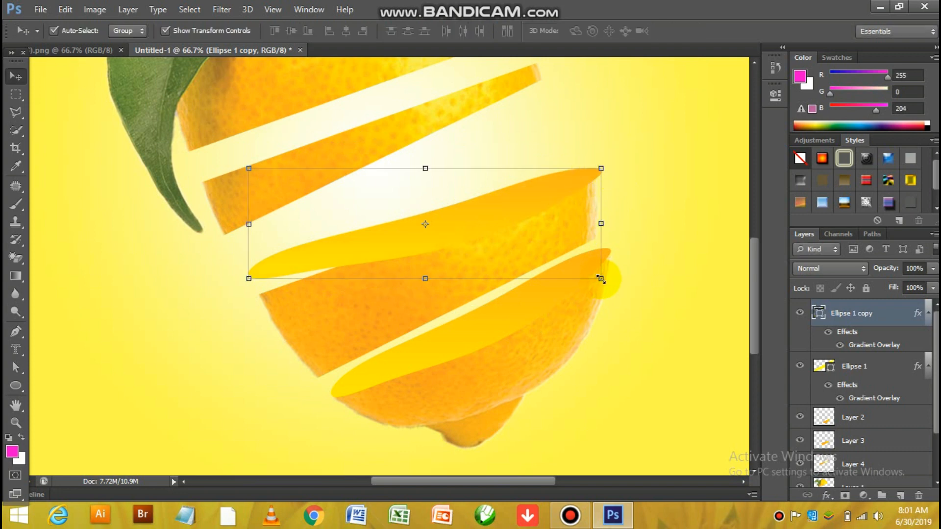
pyautogui.moveTo(600, 279); pyautogui.dragTo(610, 287)
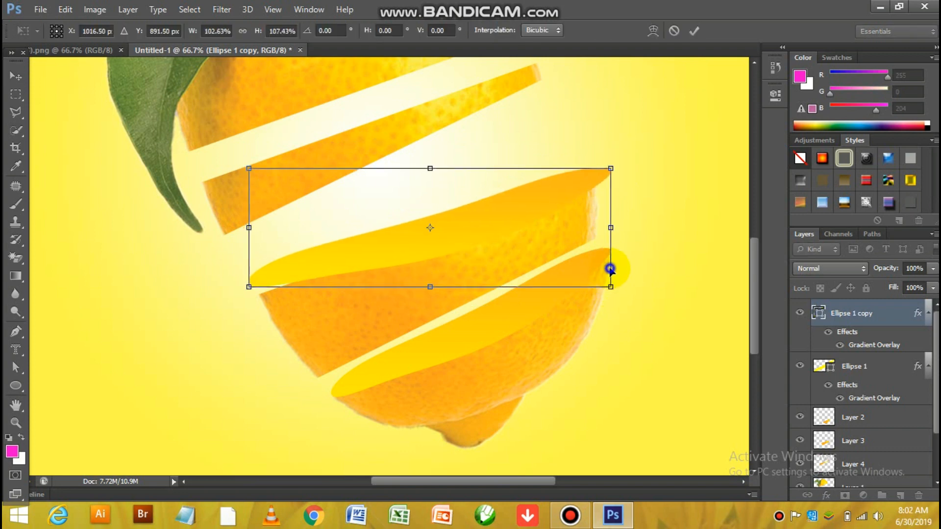
# Warp the ellipse copy by pulling its left and upper-right corners inward to meet the wide slice's ends.
pyautogui.rightClick(610, 269)
pyautogui.click(649, 374)
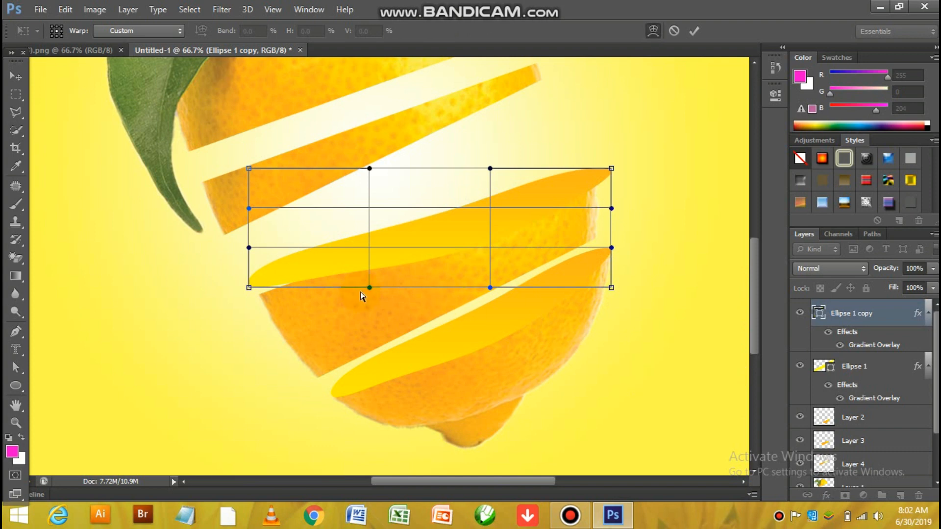
pyautogui.click(249, 285)
pyautogui.moveTo(248, 289); pyautogui.dragTo(257, 300)
pyautogui.moveTo(248, 167); pyautogui.dragTo(304, 207)
pyautogui.click(643, 174)
pyautogui.moveTo(618, 171); pyautogui.dragTo(593, 174)
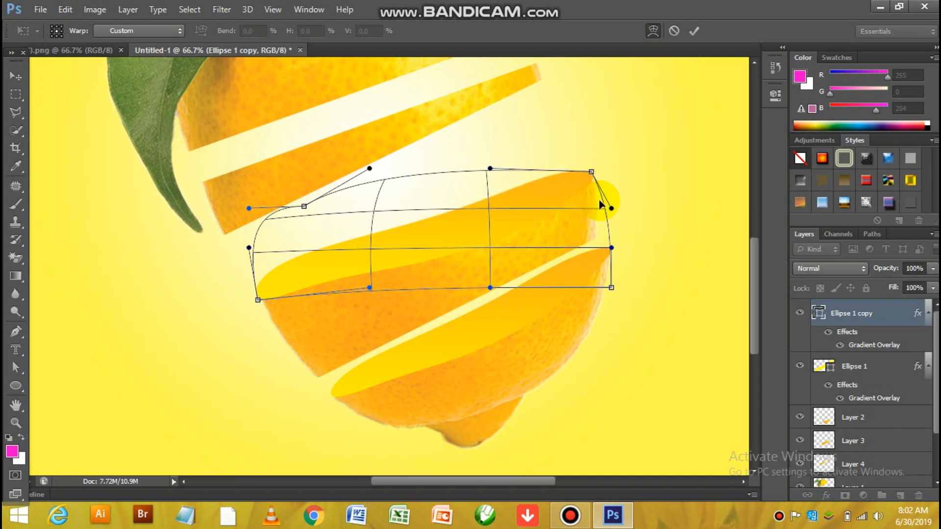
# Bend the ellipse copy's lower and upper edges to fit the wide slice's cut face, and apply the warp.
pyautogui.moveTo(611, 208); pyautogui.dragTo(531, 212)
pyautogui.moveTo(605, 290); pyautogui.dragTo(312, 312)
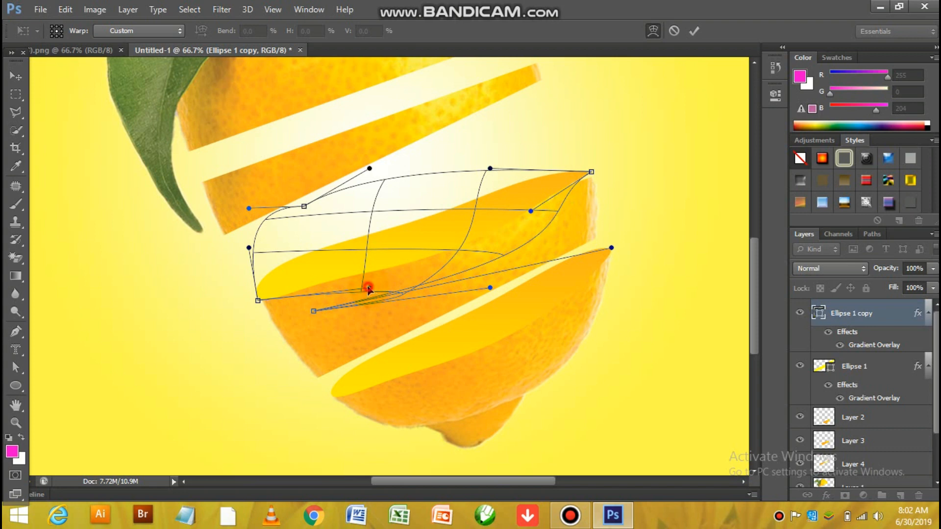
pyautogui.moveTo(368, 289); pyautogui.dragTo(326, 286)
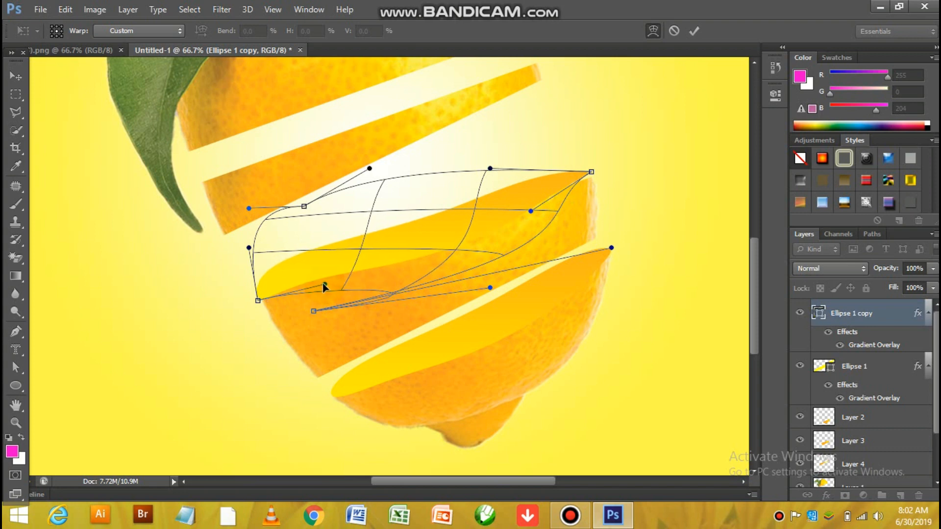
pyautogui.click(304, 216)
pyautogui.moveTo(304, 207); pyautogui.dragTo(421, 187)
pyautogui.click(252, 214)
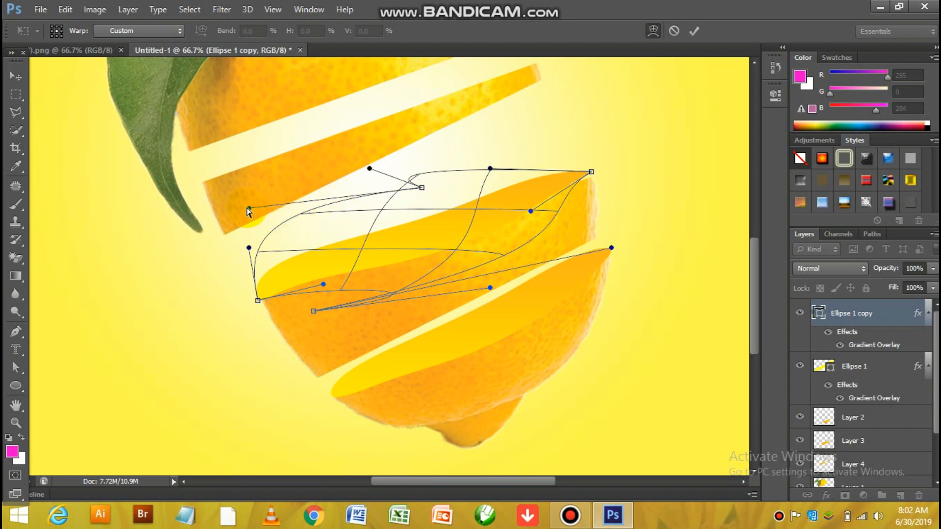
pyautogui.moveTo(251, 212); pyautogui.dragTo(380, 231)
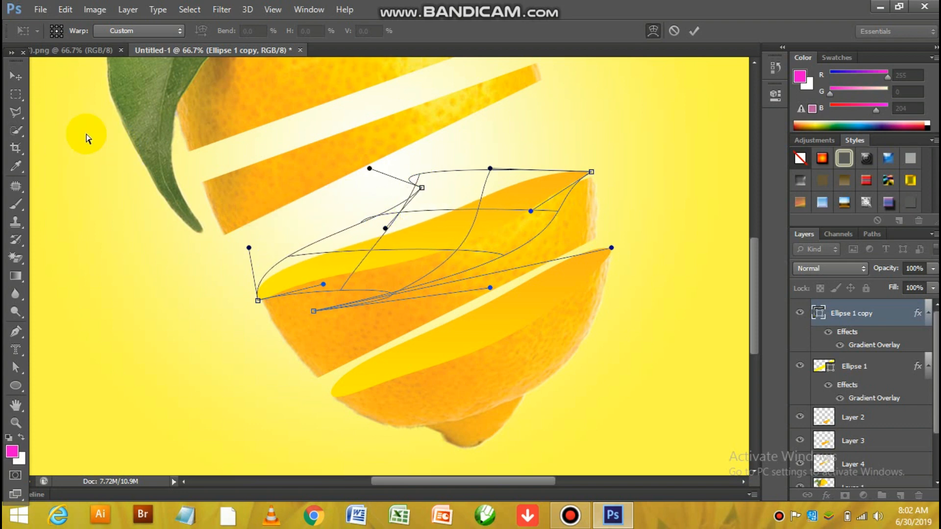
pyautogui.click(16, 74)
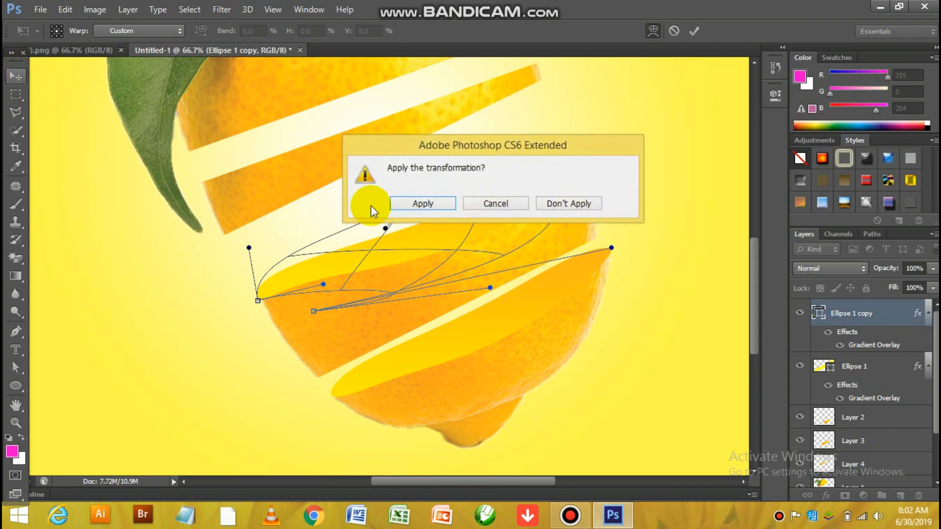
pyautogui.click(431, 201)
# Scale the warped ellipse copy to about 102% × 103% so it spans the wide slice, and deselect it.
pyautogui.click(599, 146)
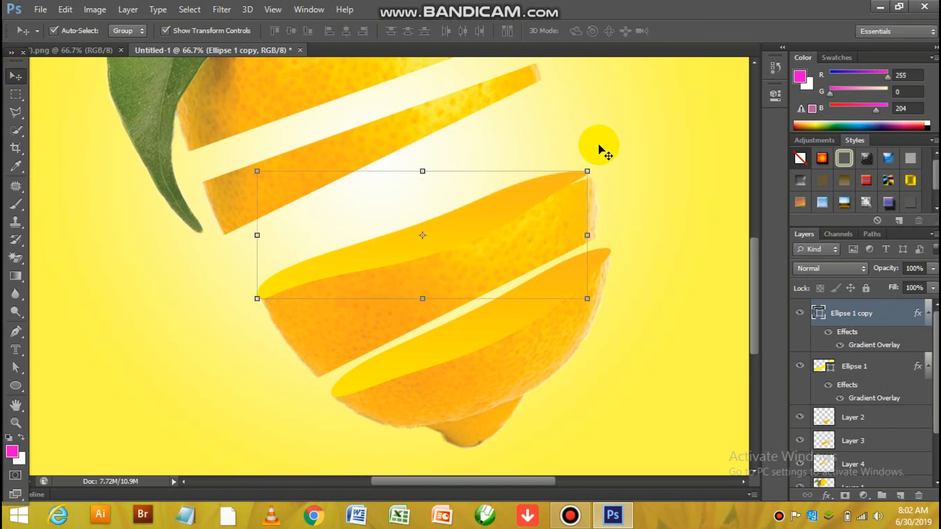
pyautogui.moveTo(587, 299); pyautogui.dragTo(595, 303)
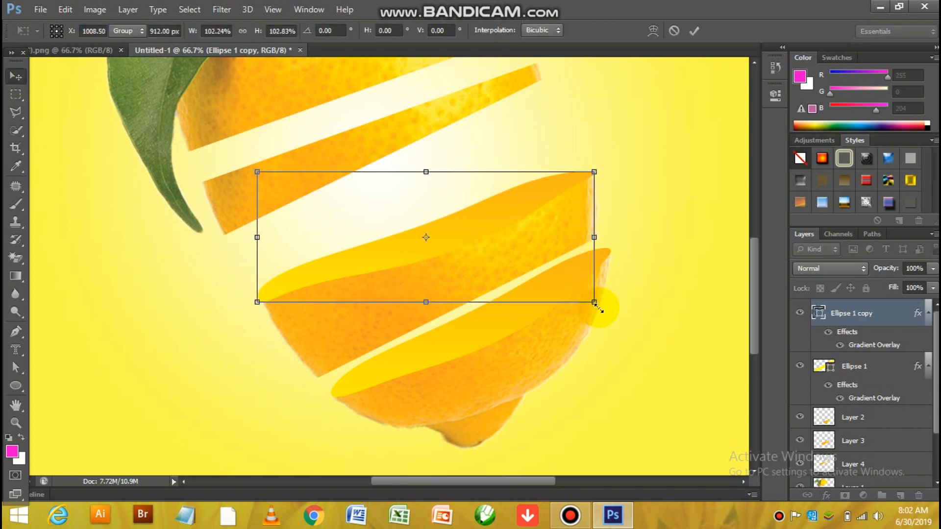
pyautogui.press('Return')
pyautogui.click(639, 258)
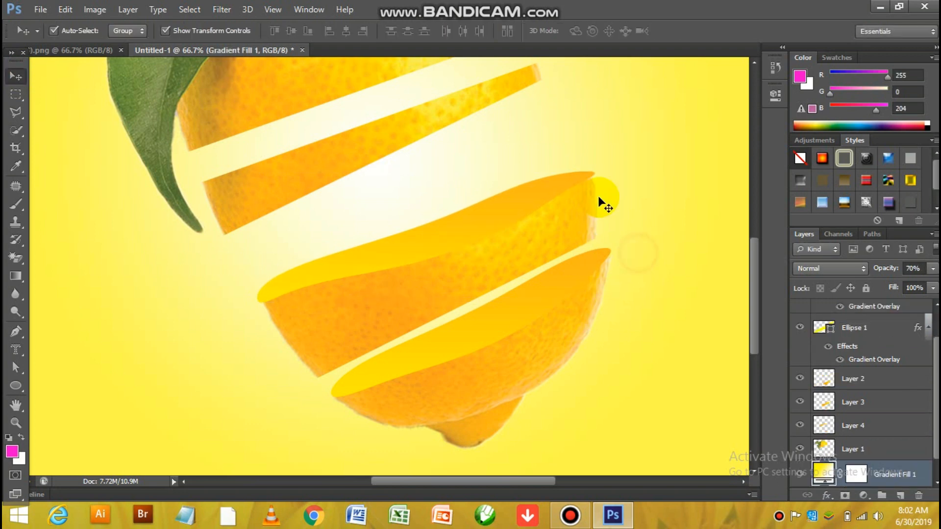
# Move the thin slice on Layer 4 down toward the wide slice and bring its layer to the front.
pyautogui.click(482, 111)
pyautogui.moveTo(495, 124); pyautogui.dragTo(515, 158)
pyautogui.hotkey('ctrl', 'shift', ']')
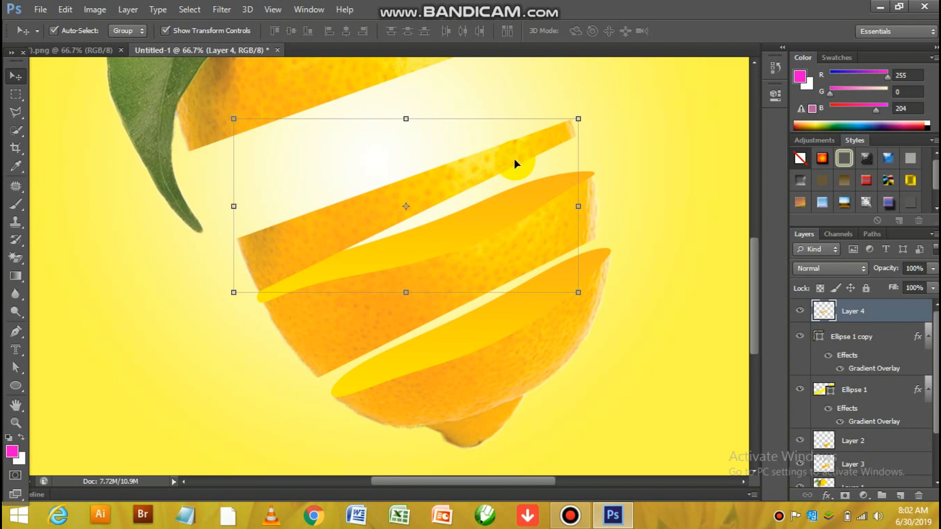
# Duplicate the bottom piece's gradient ellipse again, place the copy over the thin slice and bring it to the front.
pyautogui.click(527, 196)
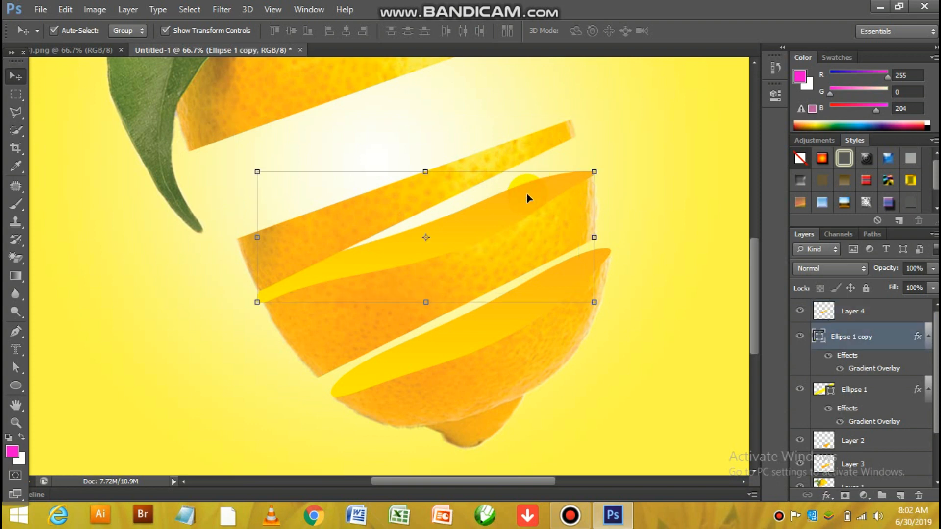
pyautogui.click(495, 332)
pyautogui.hotkey('ctrl', 'j')
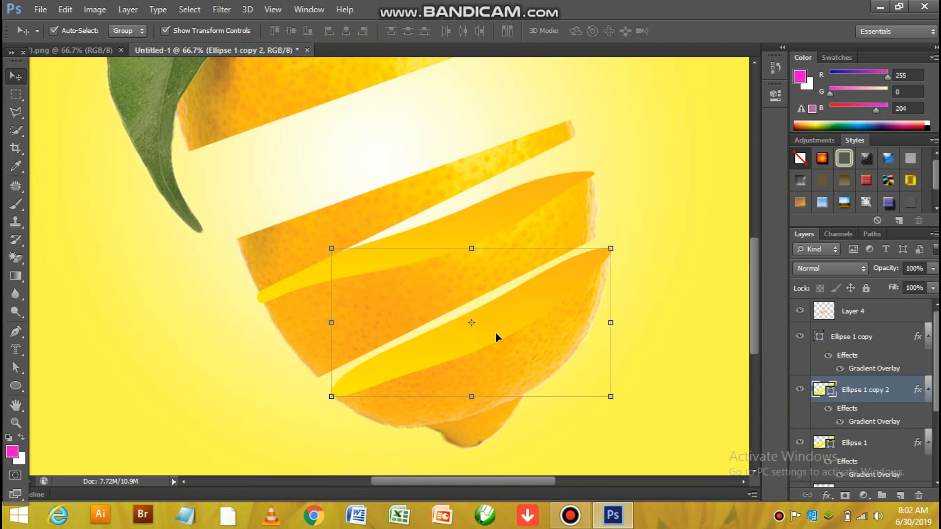
pyautogui.moveTo(496, 337); pyautogui.dragTo(402, 177)
pyautogui.hotkey('ctrl', 'shift', ']')
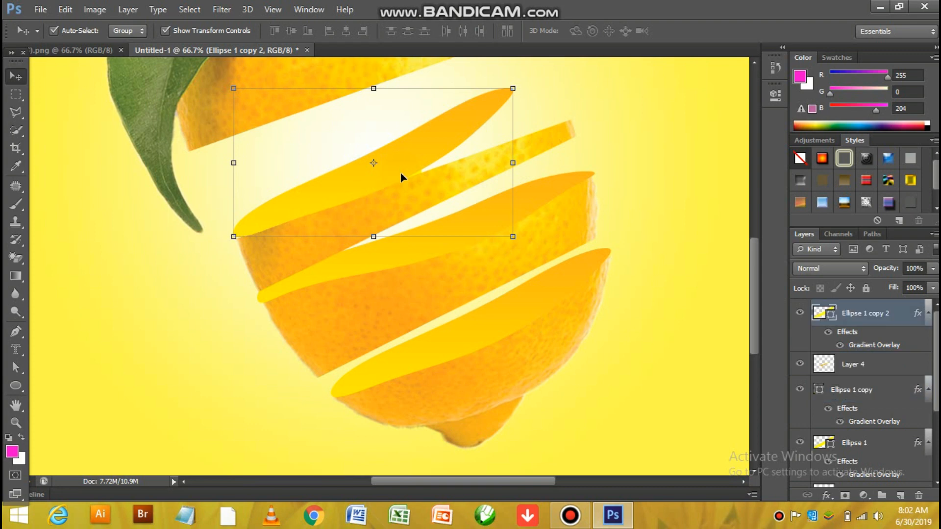
# Rotate the second ellipse copy about 5.4° clockwise and widen it to 118% to span the thin slice.
pyautogui.rightClick(510, 242)
pyautogui.click(512, 237)
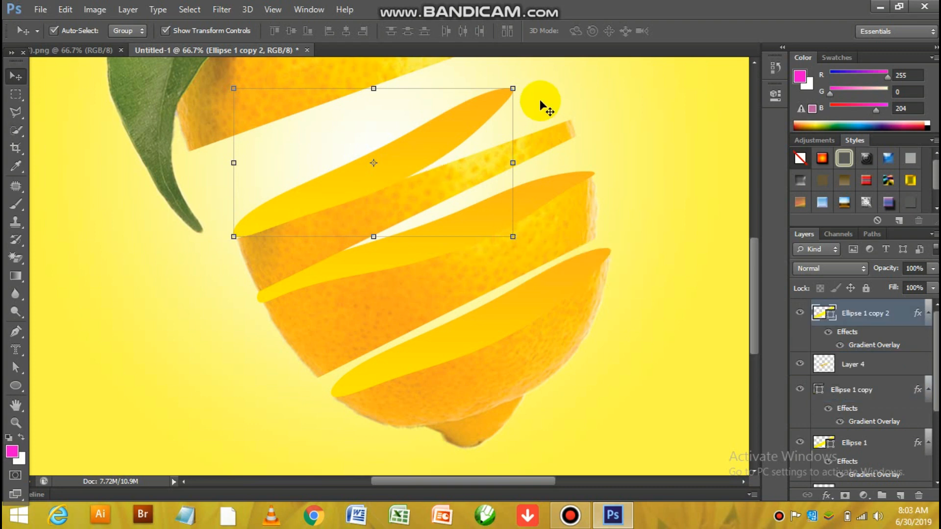
pyautogui.moveTo(525, 88)
pyautogui.mouseDown()
pyautogui.moveTo(543, 93)
pyautogui.moveTo(521, 96)
pyautogui.mouseUp()
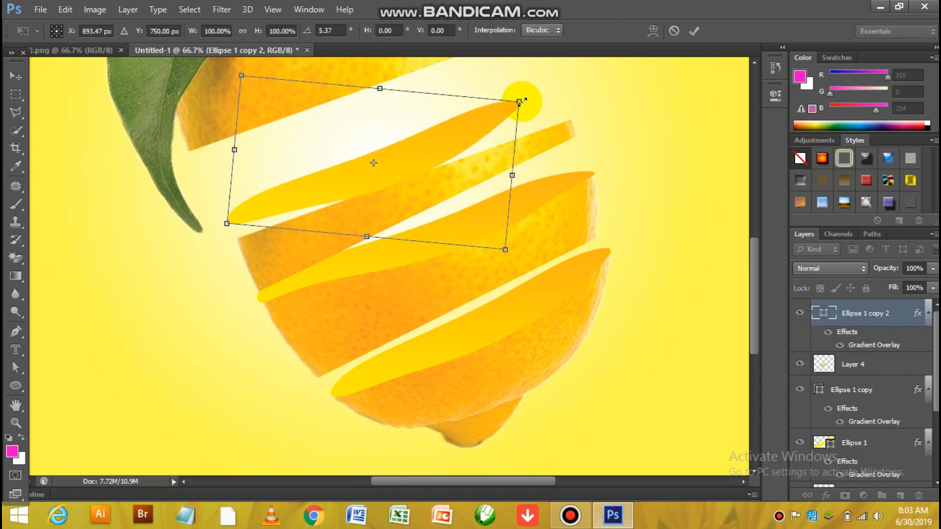
pyautogui.moveTo(512, 174); pyautogui.dragTo(562, 164)
# Warp the second ellipse copy so its ends and upper edge follow the cut edge of the thin slice.
pyautogui.rightClick(548, 129)
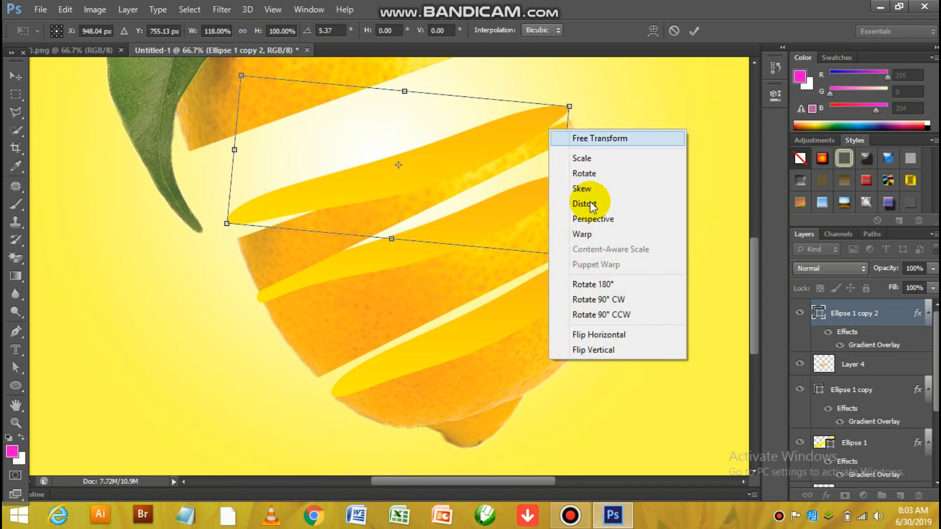
pyautogui.click(586, 234)
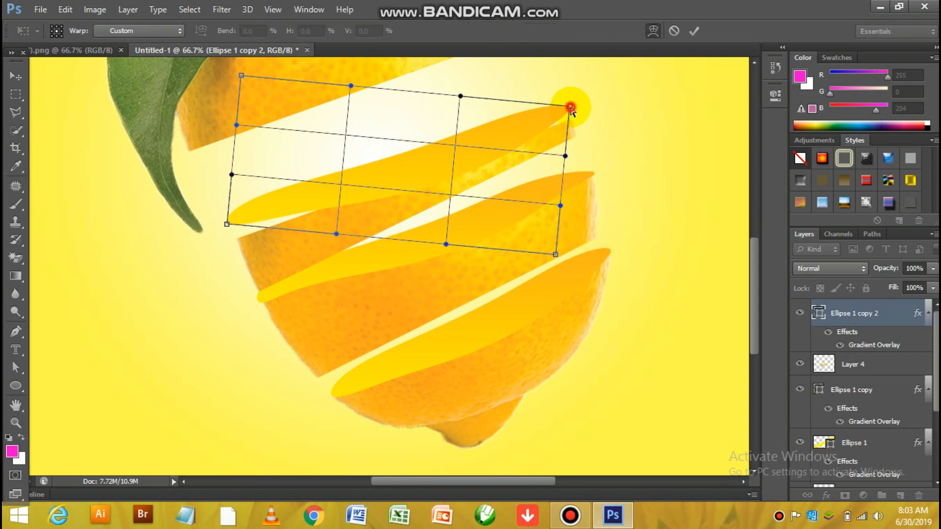
pyautogui.moveTo(570, 108); pyautogui.dragTo(570, 122)
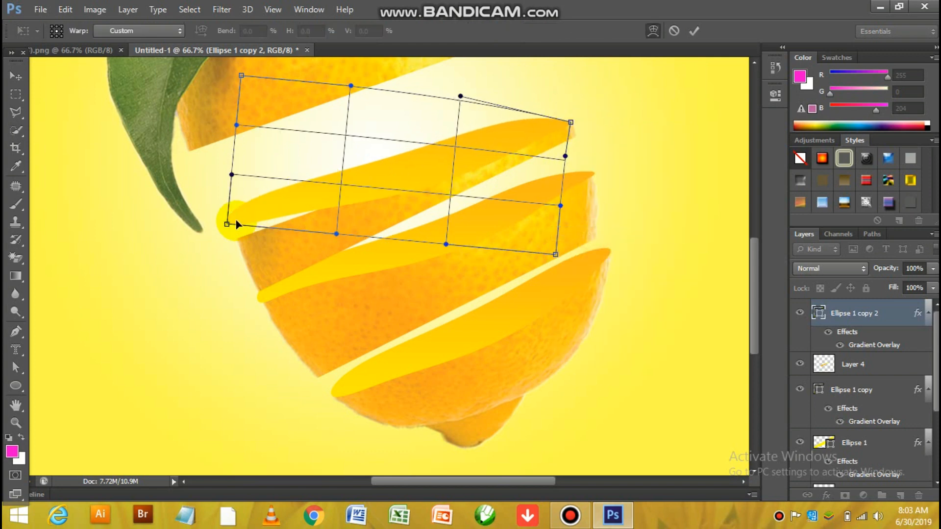
pyautogui.moveTo(227, 225); pyautogui.dragTo(235, 247)
pyautogui.moveTo(350, 89); pyautogui.dragTo(385, 160)
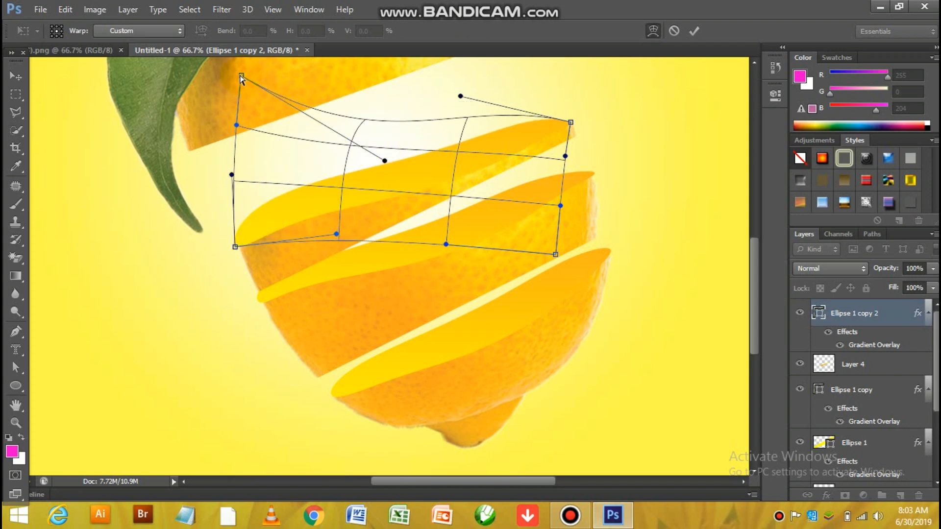
pyautogui.moveTo(241, 77); pyautogui.dragTo(361, 157)
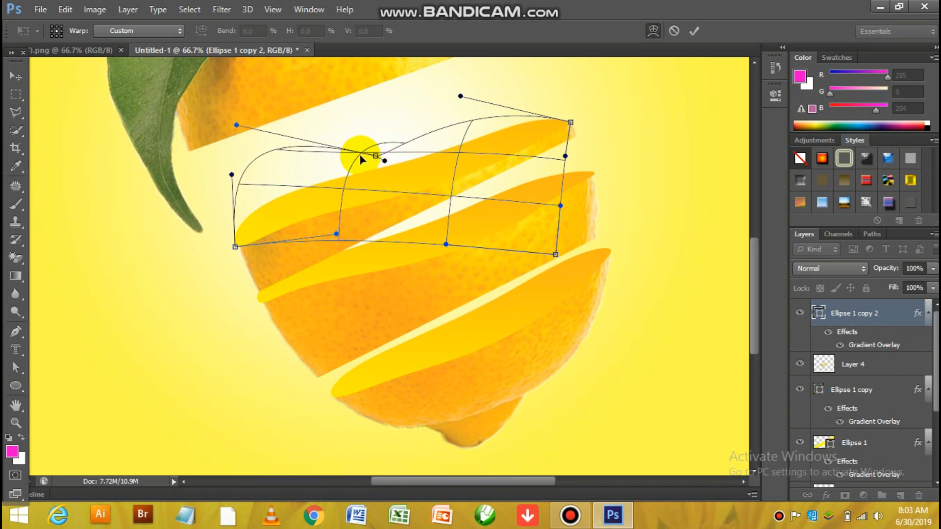
pyautogui.moveTo(231, 175); pyautogui.dragTo(359, 186)
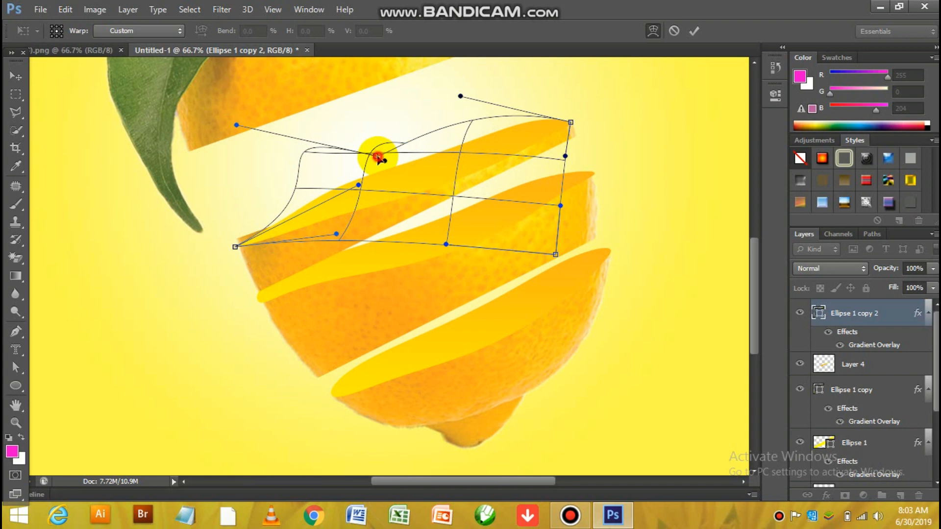
pyautogui.moveTo(375, 155); pyautogui.dragTo(385, 170)
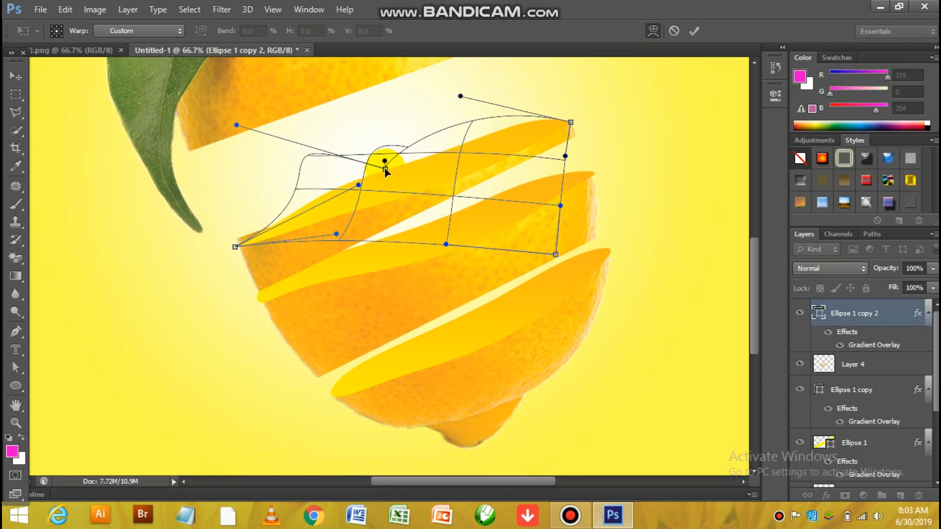
pyautogui.click(237, 126)
pyautogui.moveTo(242, 142); pyautogui.dragTo(254, 174)
pyautogui.press('Return')
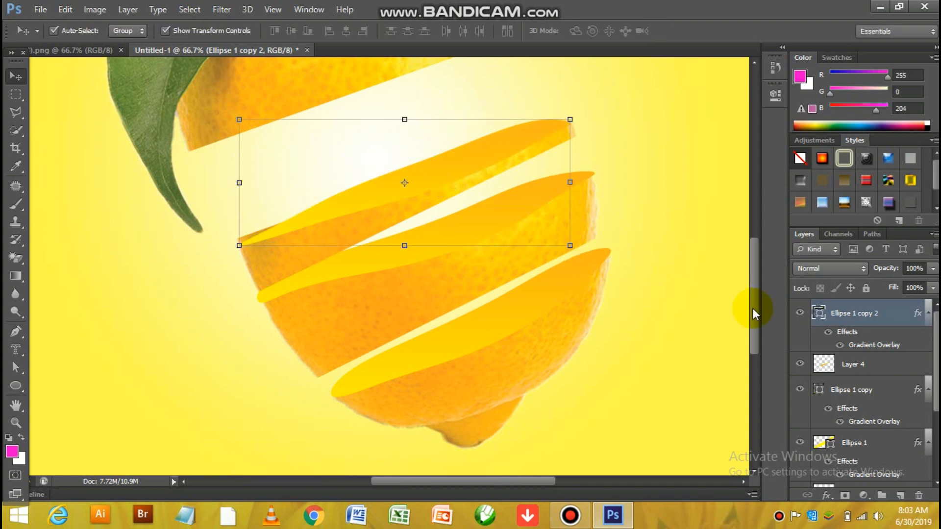
# Duplicate the bottom piece's gradient ellipse, place the copy at the top piece's cut edge, and shift the top piece slightly down toward it.
pyautogui.moveTo(752, 307); pyautogui.dragTo(749, 281)
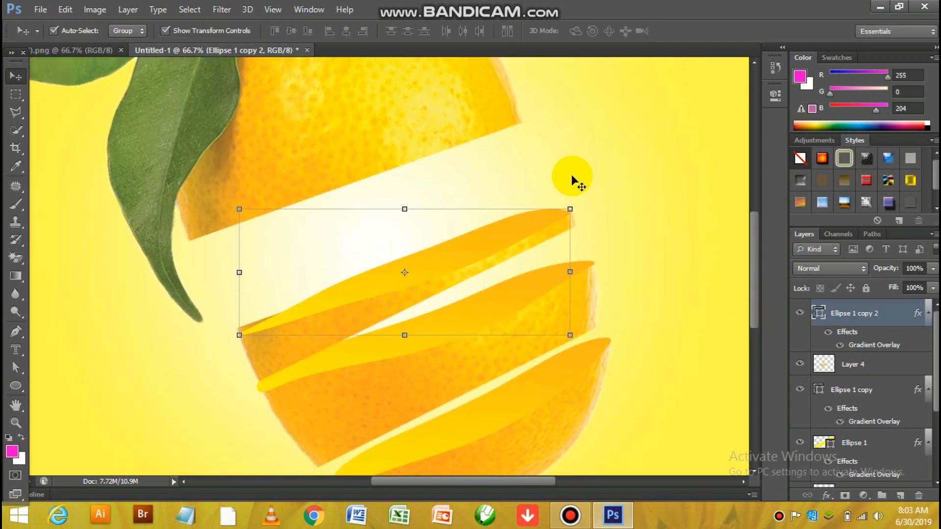
pyautogui.click(574, 181)
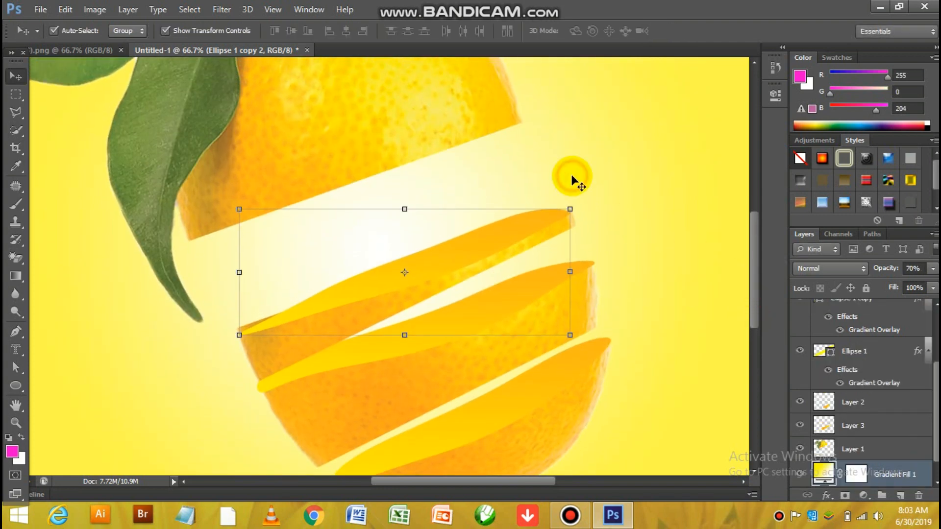
pyautogui.click(550, 367)
pyautogui.hotkey('ctrl', 'j')
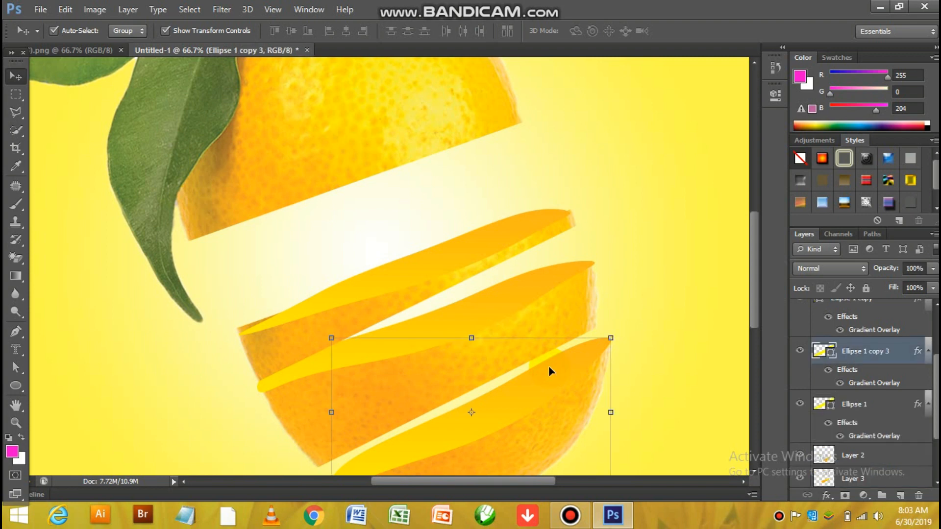
pyautogui.moveTo(549, 368); pyautogui.dragTo(434, 163)
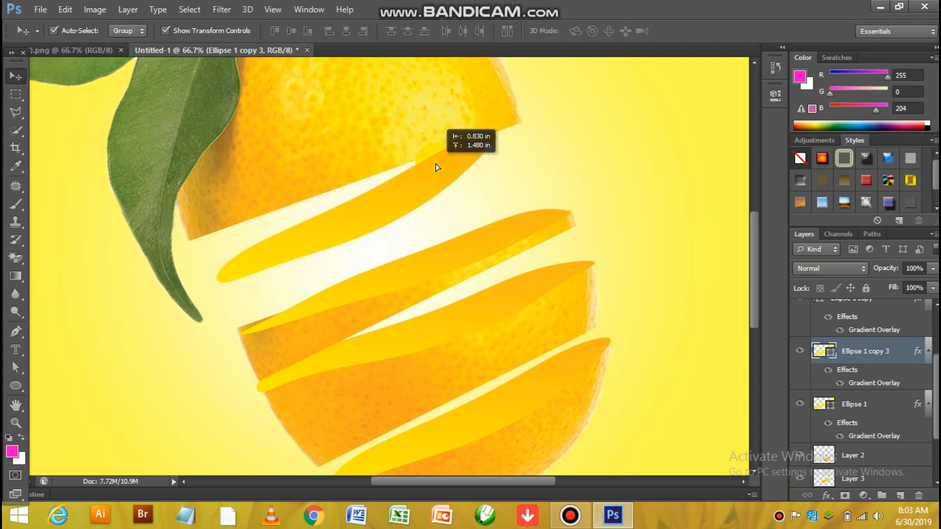
pyautogui.click(374, 99)
pyautogui.moveTo(374, 109)
pyautogui.mouseDown()
pyautogui.moveTo(392, 140)
pyautogui.moveTo(386, 121)
pyautogui.mouseUp()
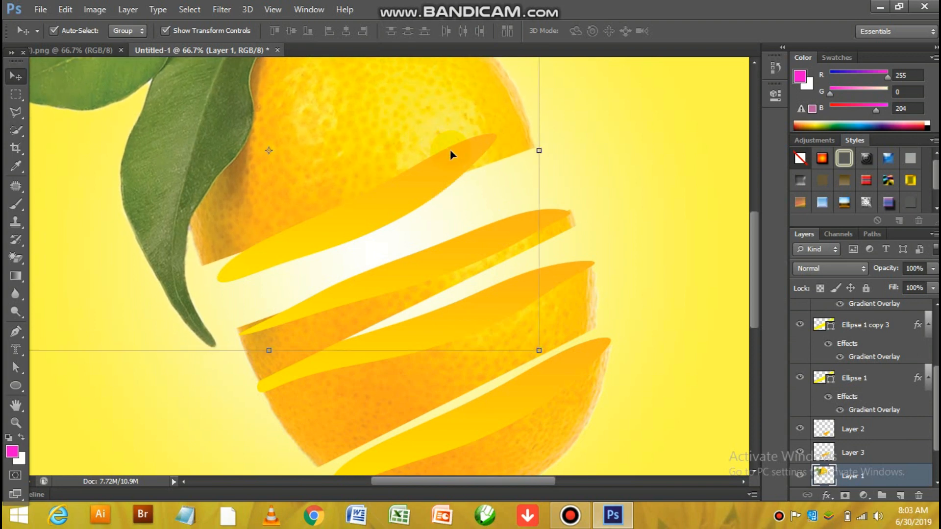
# Widen the third ellipse copy to about 118% and rotate it slightly clockwise to span the top piece's cut edge.
pyautogui.moveTo(450, 151); pyautogui.dragTo(438, 143)
pyautogui.moveTo(483, 199); pyautogui.dragTo(533, 198)
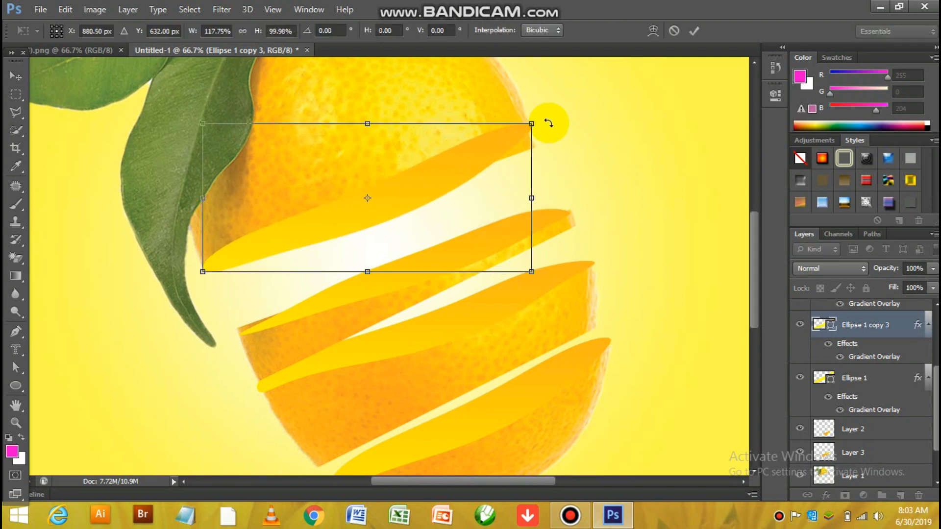
pyautogui.moveTo(549, 123); pyautogui.dragTo(557, 147)
pyautogui.press('Return')
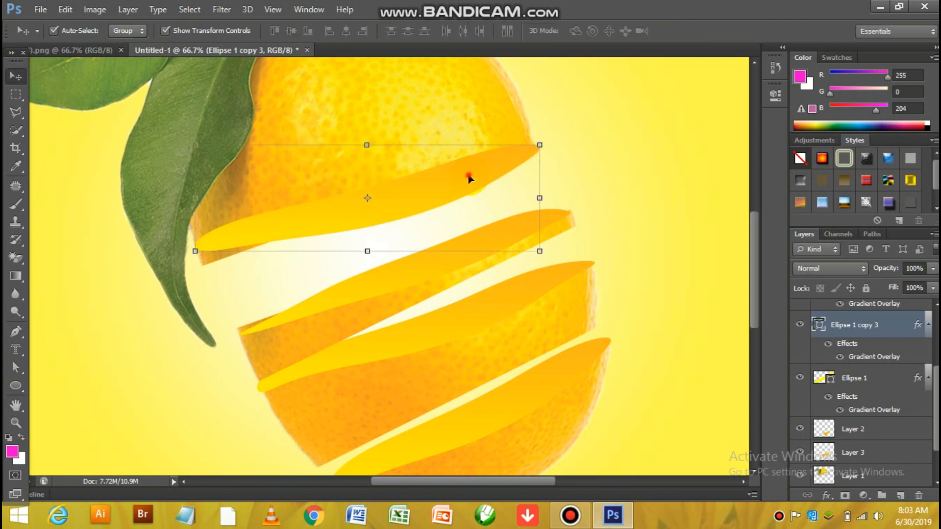
# Reposition the third ellipse copy, scale it to about 98% × 106%, and warp its corners and edges to follow the top piece's cut.
pyautogui.moveTo(470, 177); pyautogui.dragTo(475, 187)
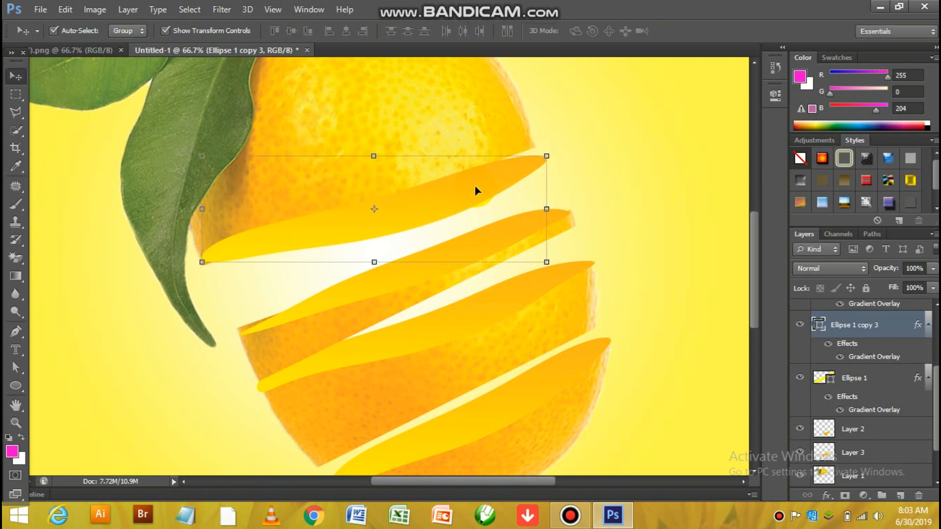
pyautogui.moveTo(546, 155); pyautogui.dragTo(536, 147)
pyautogui.rightClick(539, 147)
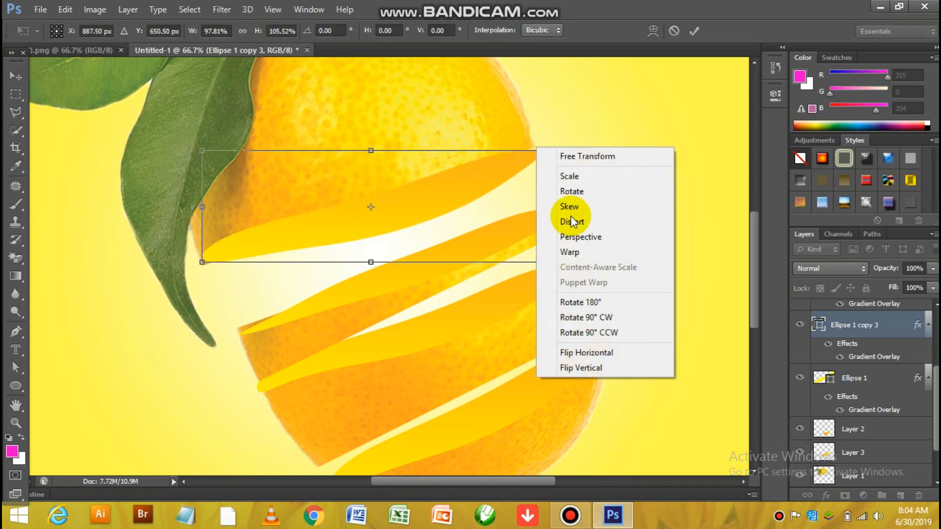
pyautogui.click(574, 250)
pyautogui.moveTo(540, 151); pyautogui.dragTo(531, 141)
pyautogui.moveTo(540, 188); pyautogui.dragTo(482, 184)
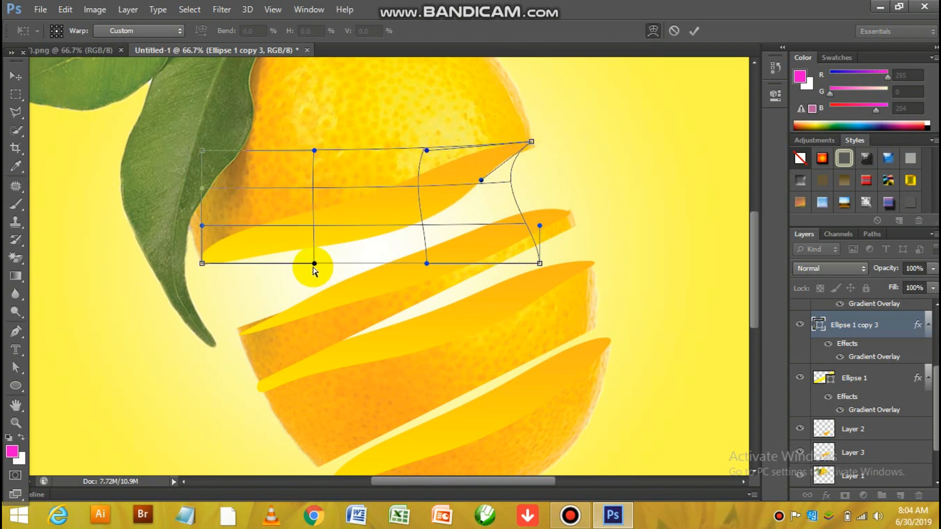
pyautogui.moveTo(318, 257); pyautogui.dragTo(319, 226)
pyautogui.moveTo(541, 266); pyautogui.dragTo(469, 229)
pyautogui.press('Return')
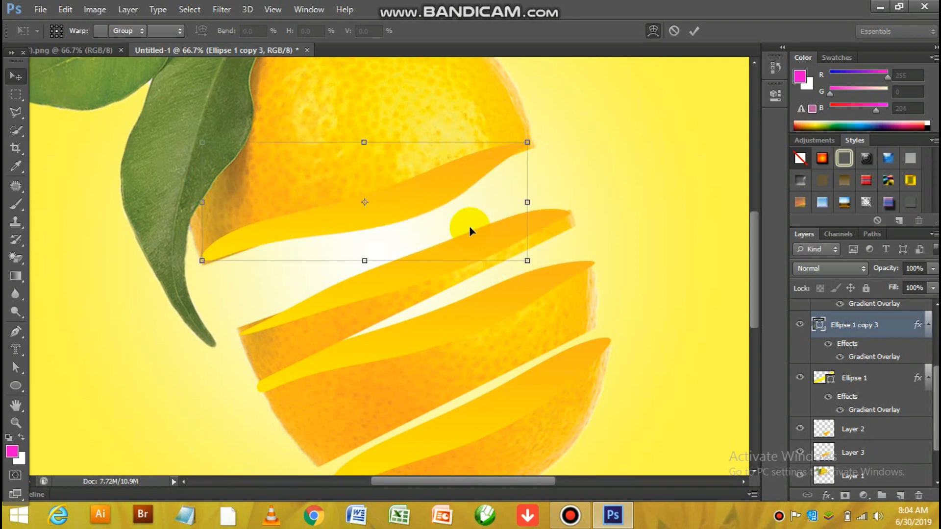
# Nudge the third ellipse copy down, enlarge it slightly to meet the top piece's edge, and deselect it.
pyautogui.hotkey('ctrl', '-')
pyautogui.hotkey('ctrl', '-')
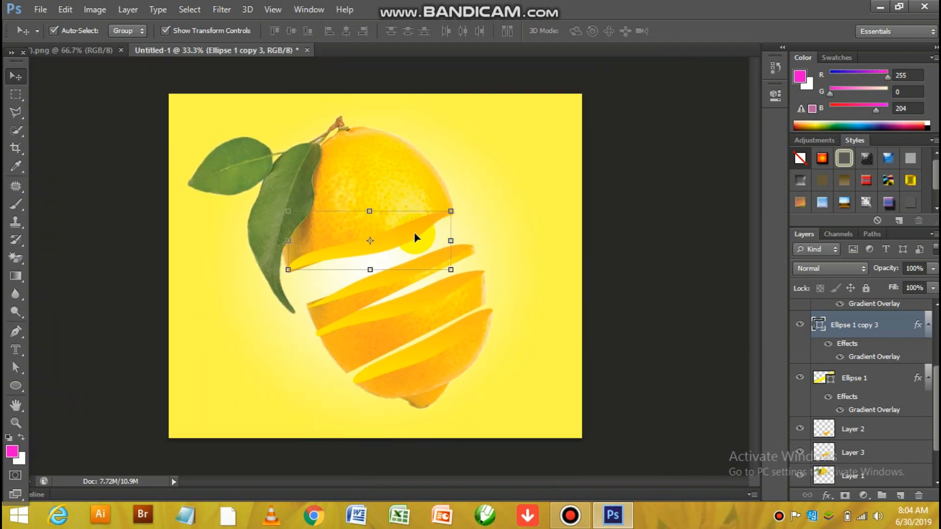
pyautogui.moveTo(414, 238); pyautogui.dragTo(416, 243)
pyautogui.moveTo(449, 214); pyautogui.dragTo(455, 216)
pyautogui.press('Return')
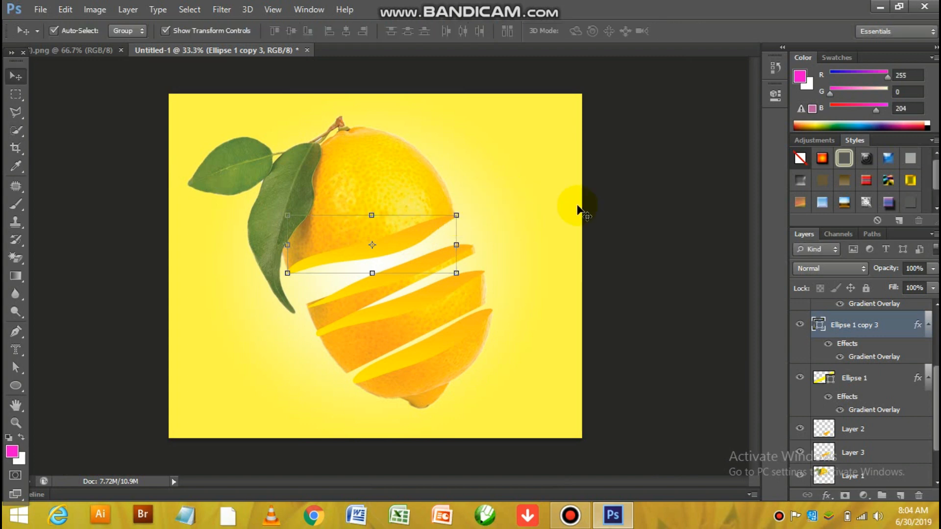
pyautogui.click(598, 208)
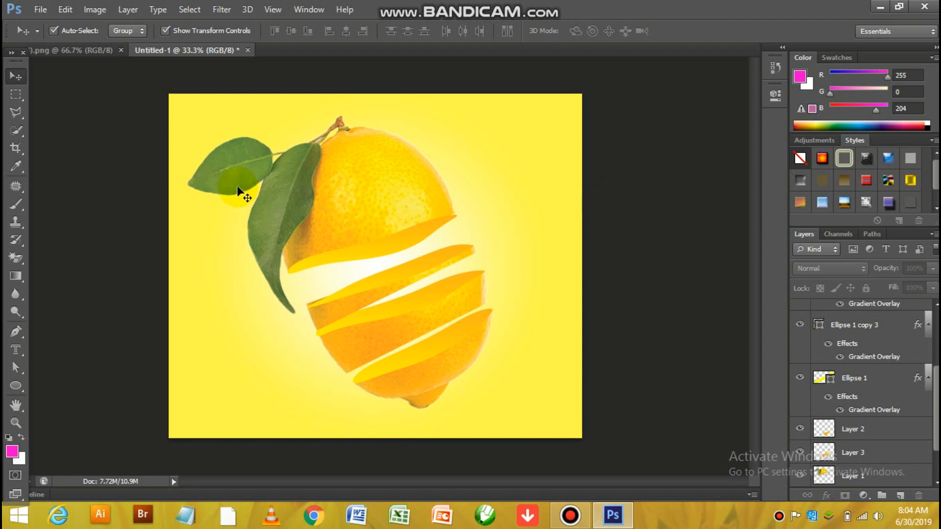
# Open the yellow splash image us1 (1).png from the Desktop and nudge its layer slightly sideways.
pyautogui.click(32, 13)
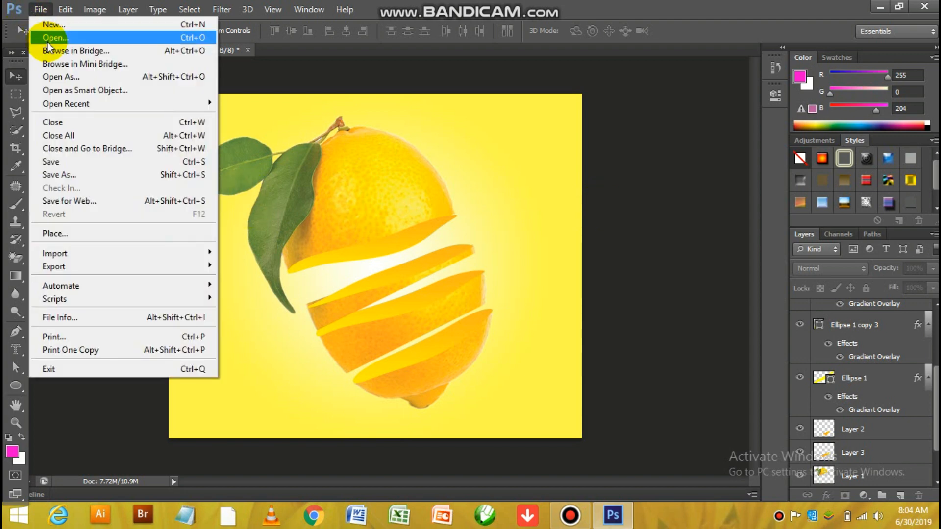
pyautogui.click(45, 37)
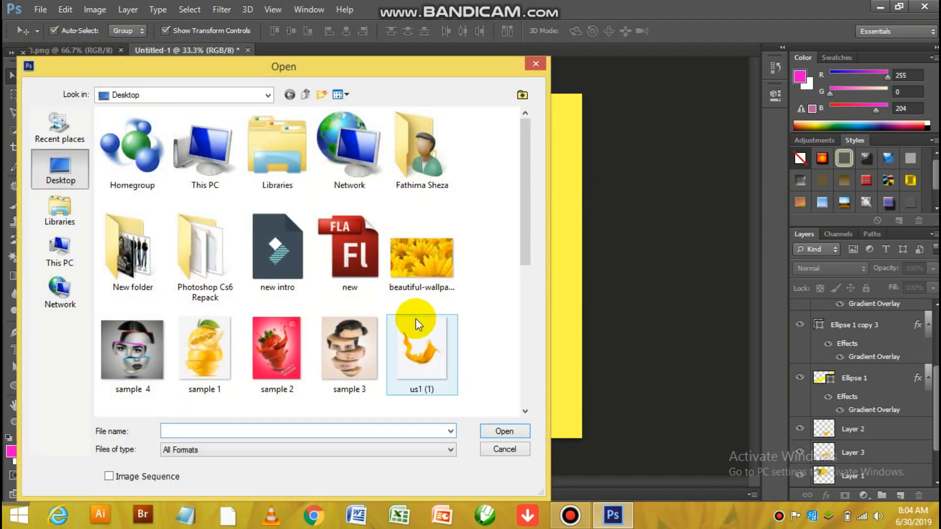
pyautogui.moveTo(523, 248); pyautogui.dragTo(530, 316)
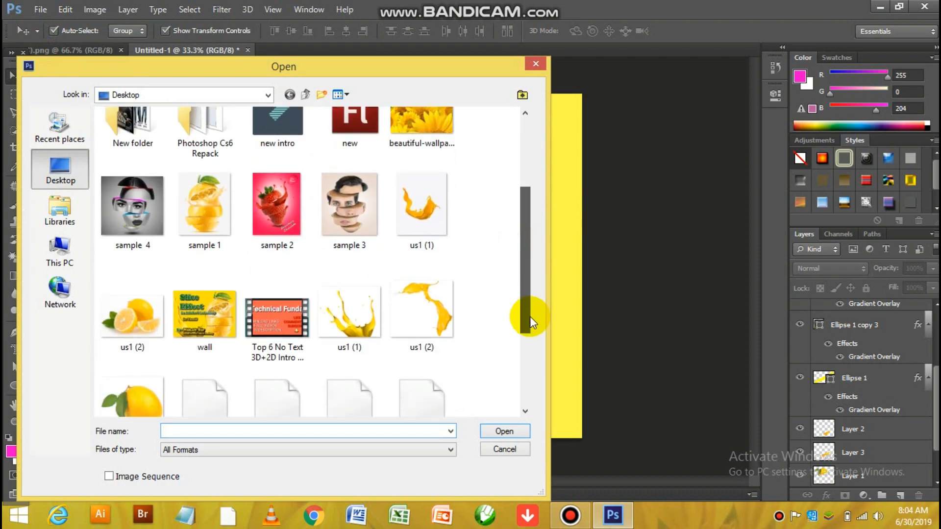
pyautogui.doubleClick(359, 308)
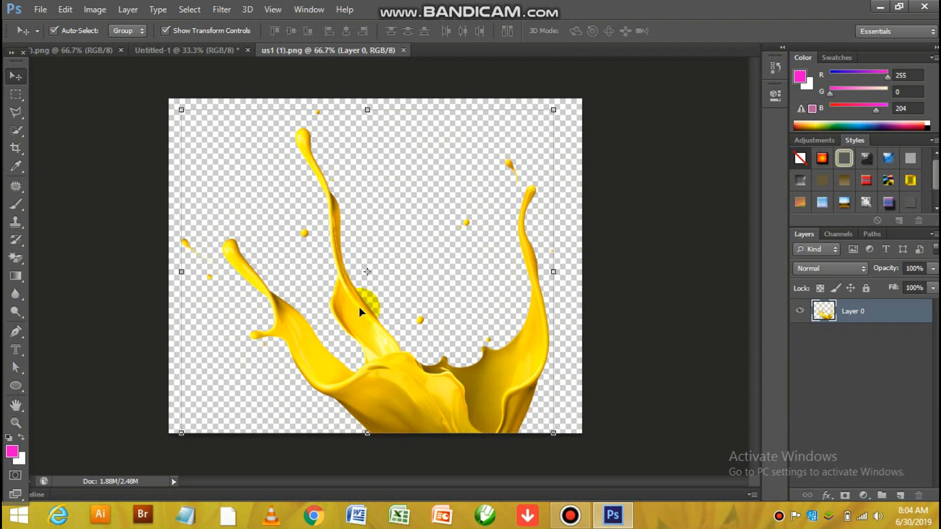
pyautogui.moveTo(358, 307)
pyautogui.mouseDown()
pyautogui.moveTo(326, 283)
pyautogui.moveTo(374, 315)
pyautogui.moveTo(357, 309)
pyautogui.mouseUp()
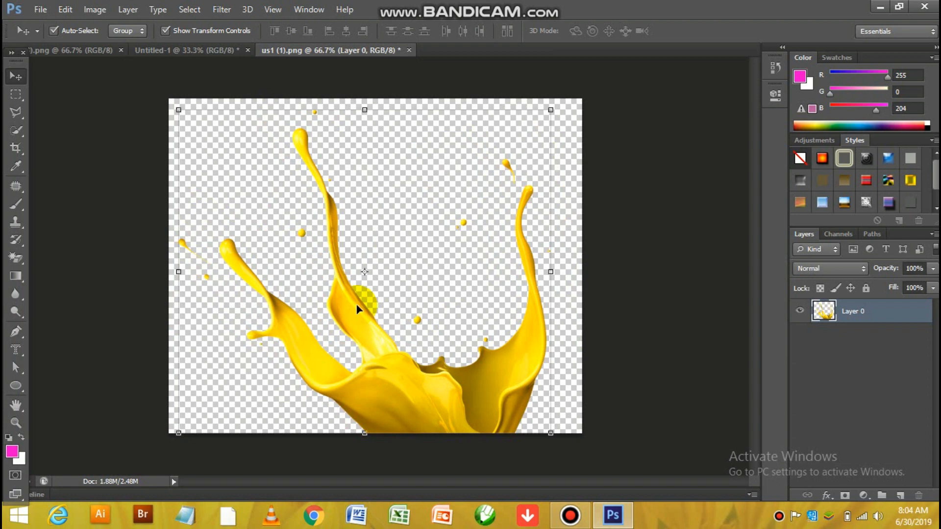
pyautogui.click(94, 9)
pyautogui.moveTo(114, 45)
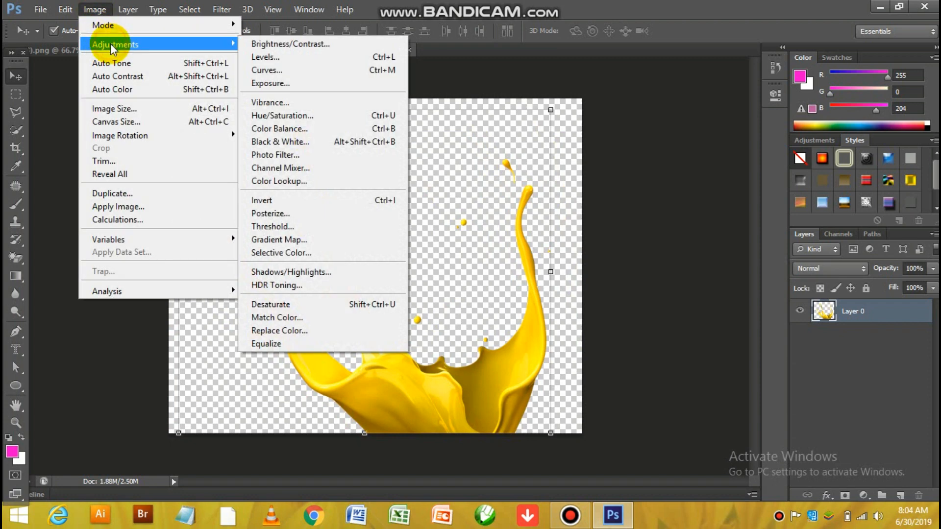
pyautogui.click(300, 115)
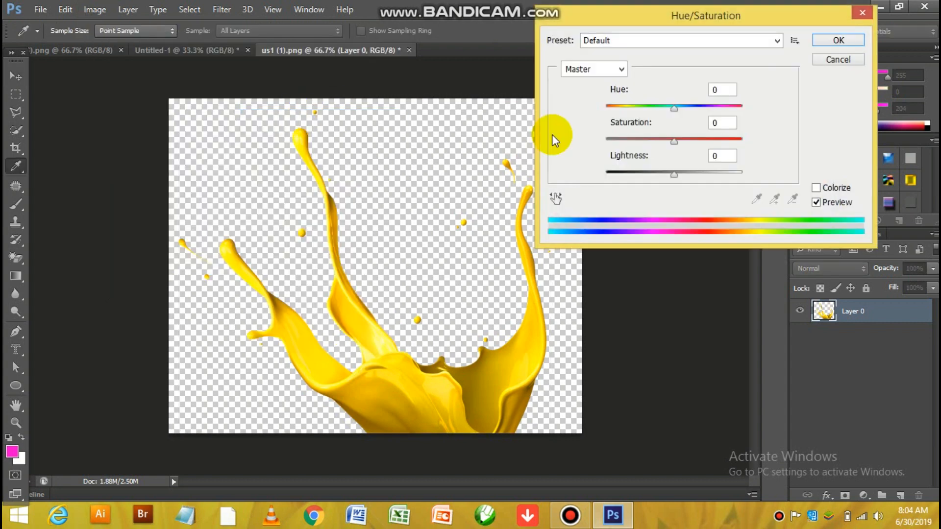
pyautogui.click(816, 188)
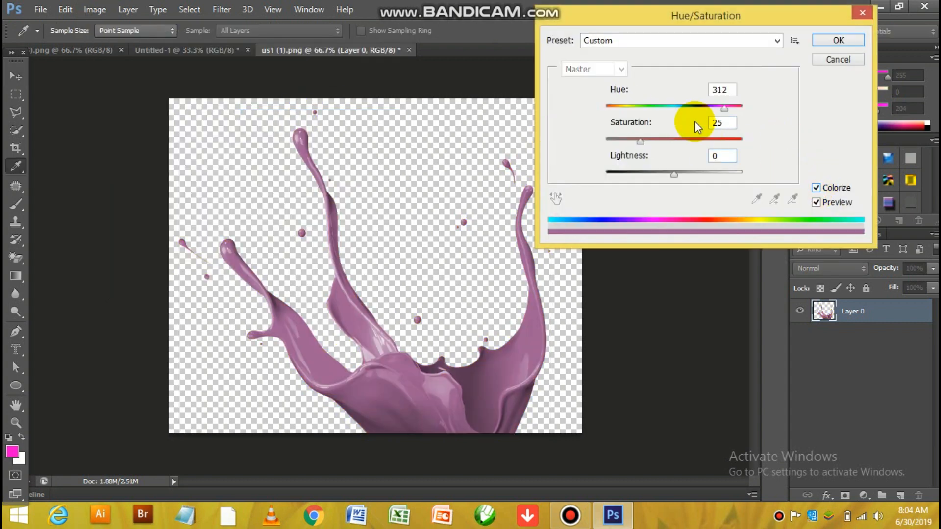
pyautogui.moveTo(724, 106); pyautogui.dragTo(759, 115)
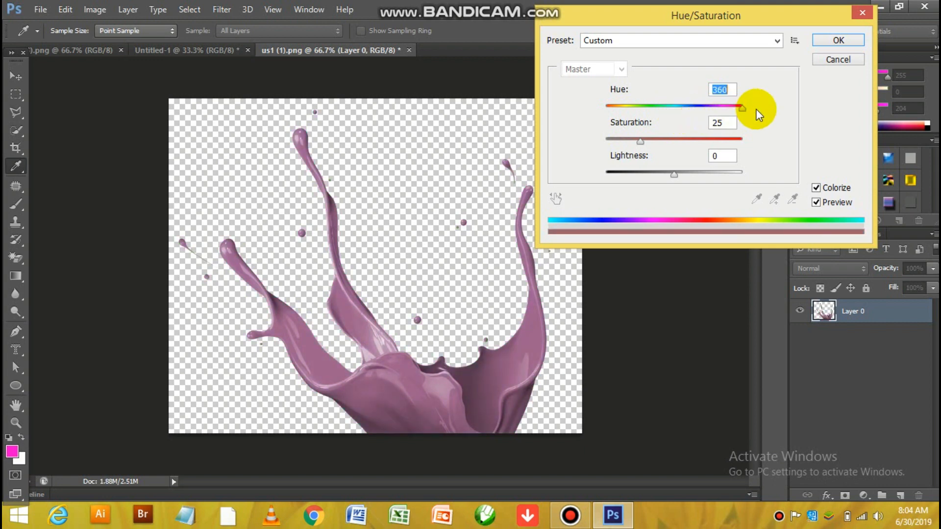
pyautogui.click(838, 59)
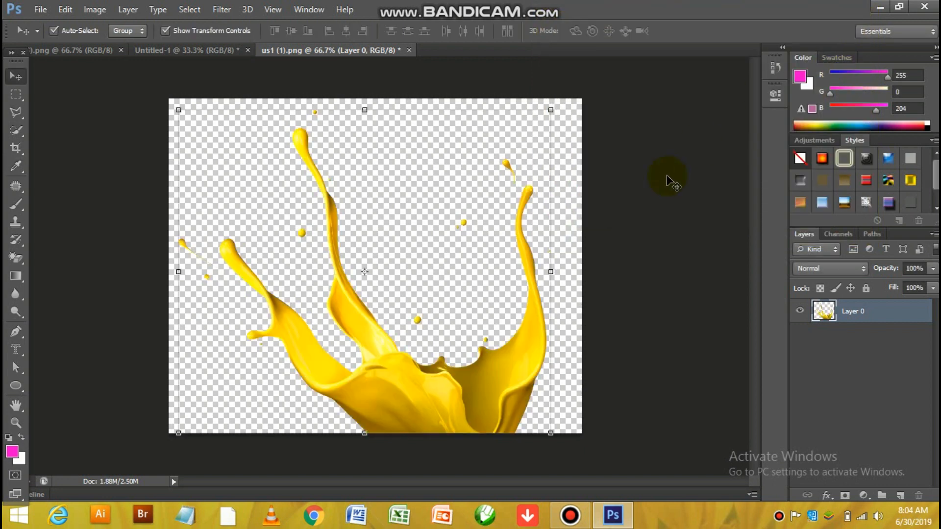
# Bring the yellow splash into the Untitled-1 document as a new layer over the lemon's top piece.
pyautogui.moveTo(433, 403); pyautogui.dragTo(352, 274)
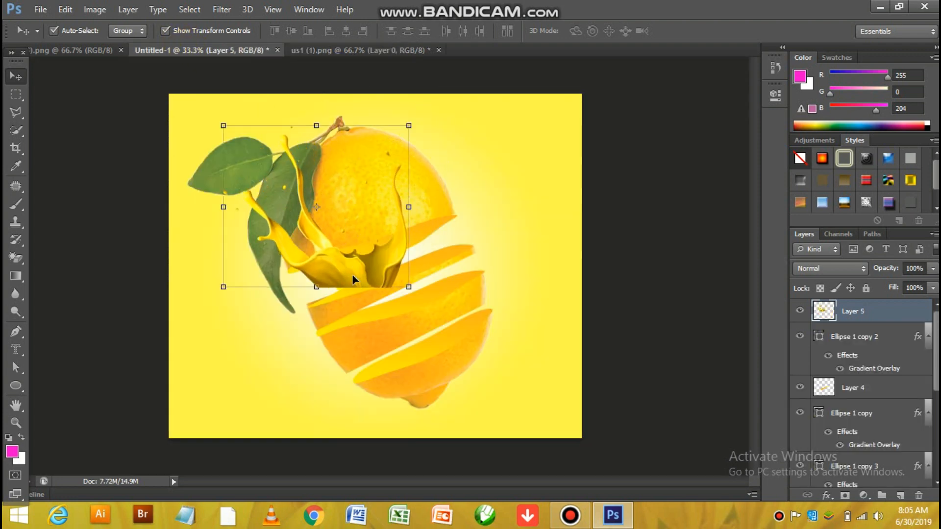
pyautogui.hotkey('ctrl', '+')
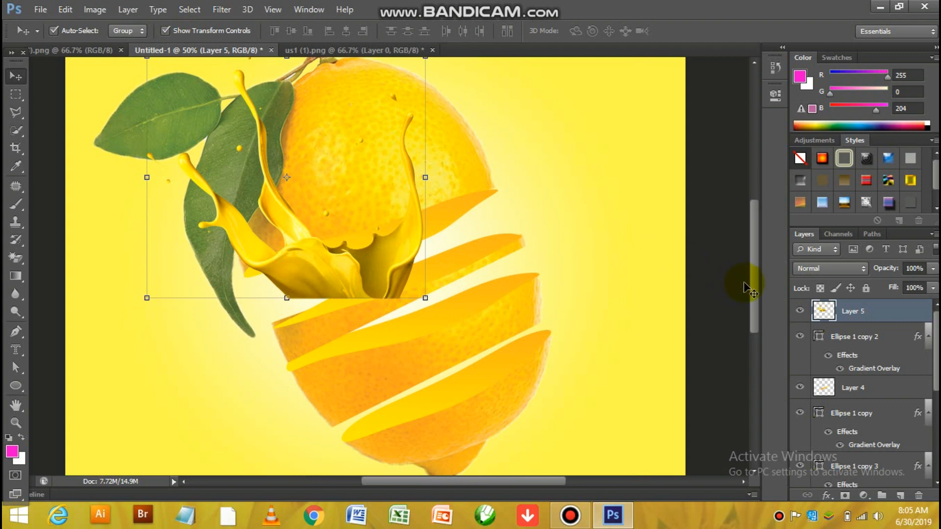
pyautogui.moveTo(751, 284); pyautogui.dragTo(749, 265)
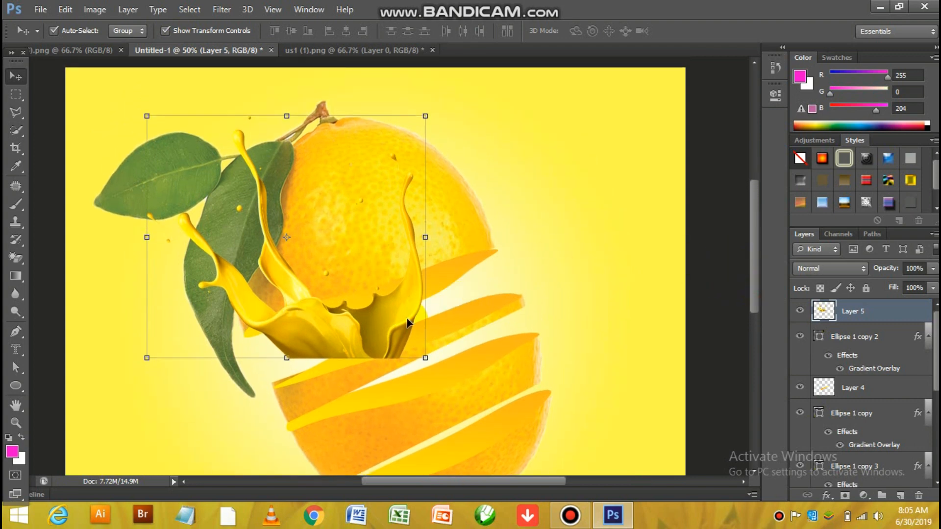
# Move the yellow splash over the lemon's top piece and warp its lower corners and bottom edge to follow the slanted cut.
pyautogui.moveTo(406, 319); pyautogui.dragTo(427, 302)
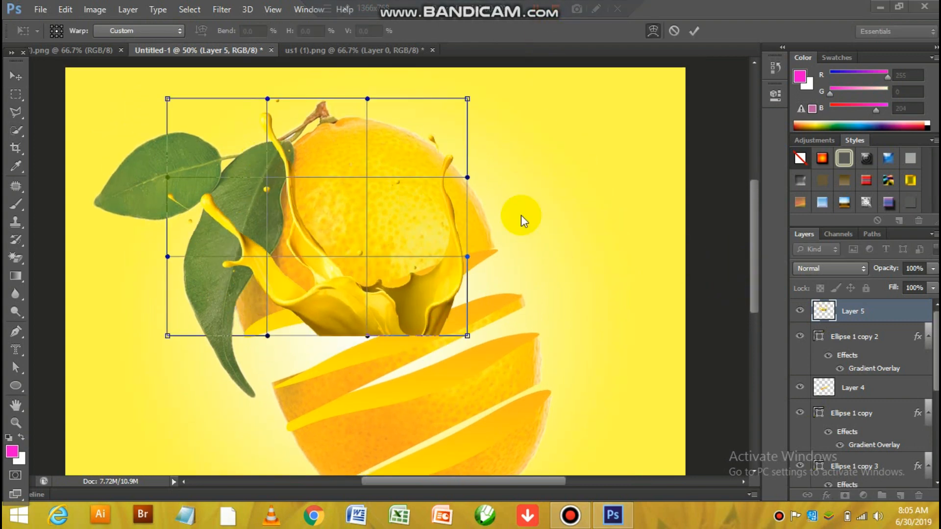
pyautogui.click(521, 215)
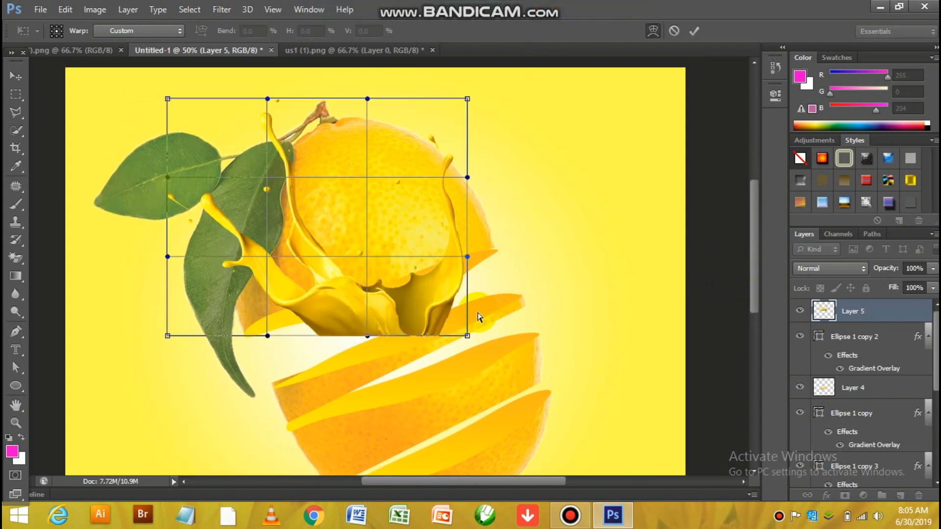
pyautogui.click(466, 337)
pyautogui.moveTo(484, 323); pyautogui.dragTo(574, 286)
pyautogui.moveTo(167, 337); pyautogui.dragTo(110, 491)
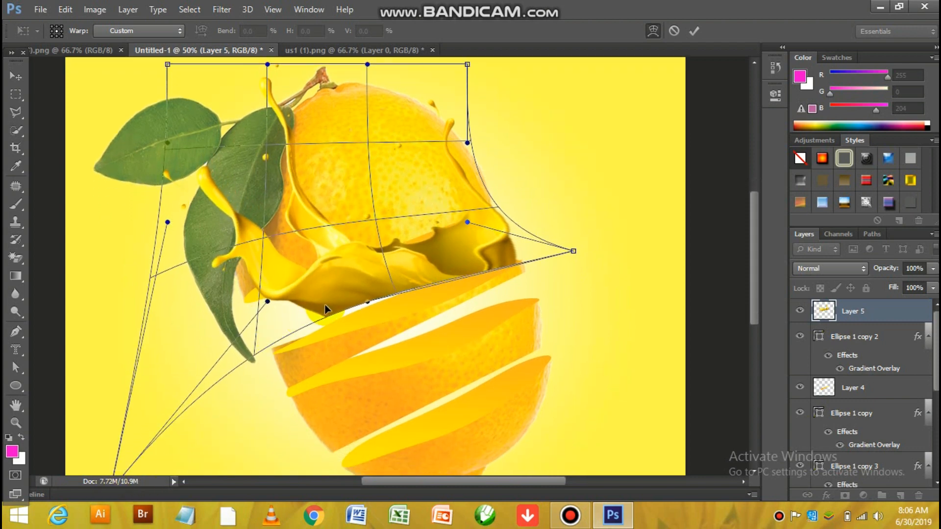
pyautogui.moveTo(317, 318); pyautogui.dragTo(284, 348)
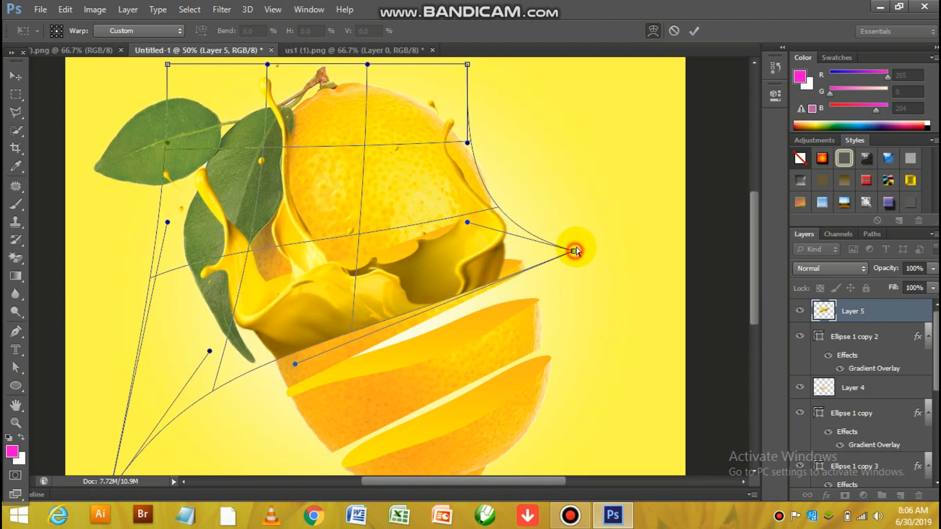
pyautogui.moveTo(574, 251); pyautogui.dragTo(605, 229)
# Warp the yellow splash's upper corners and side edges outward so its arms spread around the lemon's top piece.
pyautogui.moveTo(755, 249); pyautogui.dragTo(748, 212)
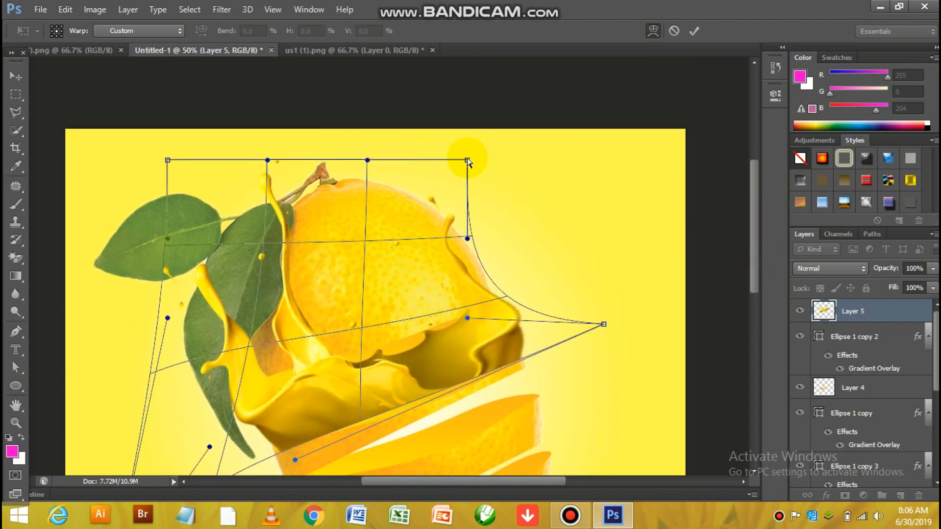
pyautogui.moveTo(467, 160); pyautogui.dragTo(559, 114)
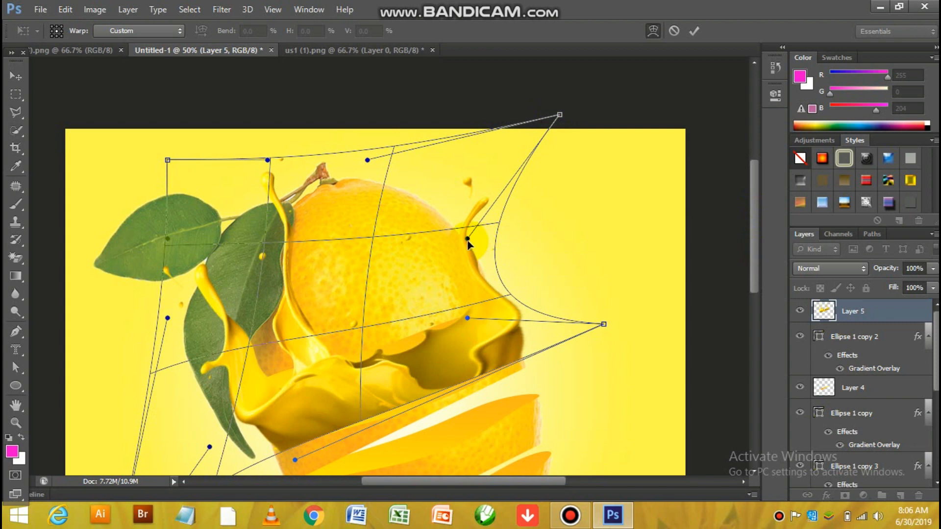
pyautogui.moveTo(467, 240); pyautogui.dragTo(603, 216)
pyautogui.moveTo(167, 161); pyautogui.dragTo(64, 179)
pyautogui.click(168, 318)
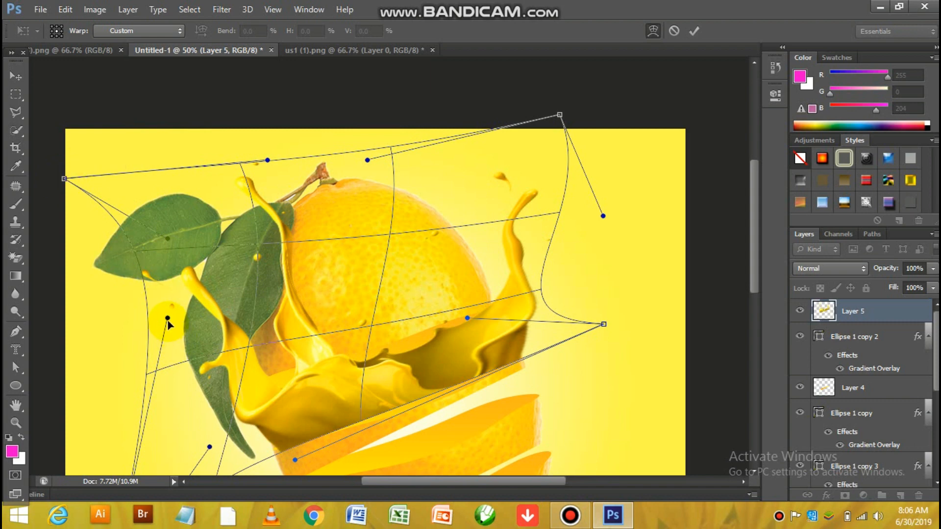
pyautogui.moveTo(168, 318); pyautogui.dragTo(146, 319)
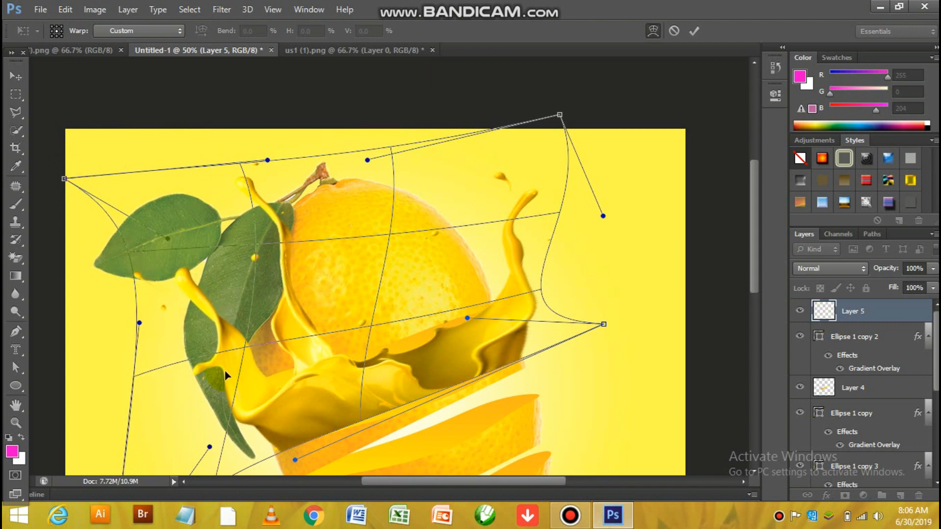
pyautogui.click(151, 230)
pyautogui.moveTo(168, 242); pyautogui.dragTo(90, 285)
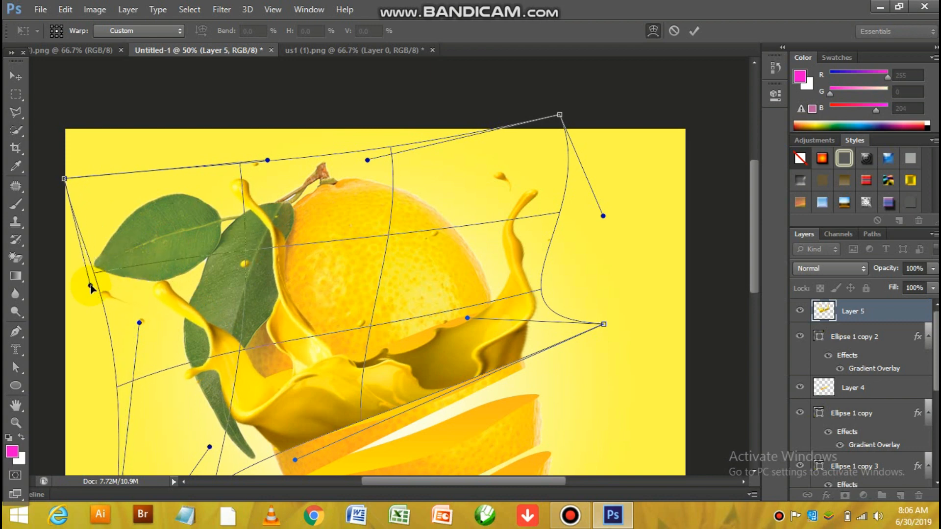
# Fine-tune the splash's bottom edge and lower right corner along the slice's cut, and apply the warp.
pyautogui.moveTo(757, 275); pyautogui.dragTo(756, 310)
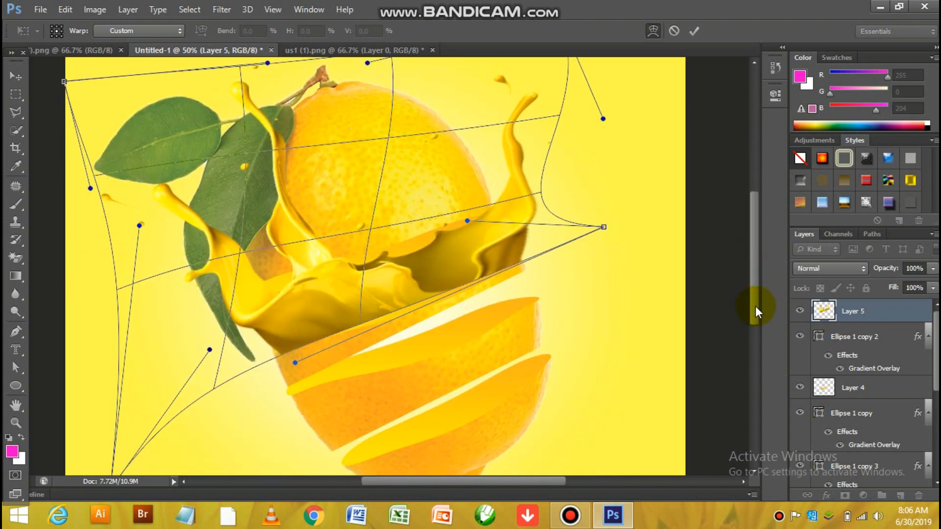
pyautogui.moveTo(296, 368); pyautogui.dragTo(275, 374)
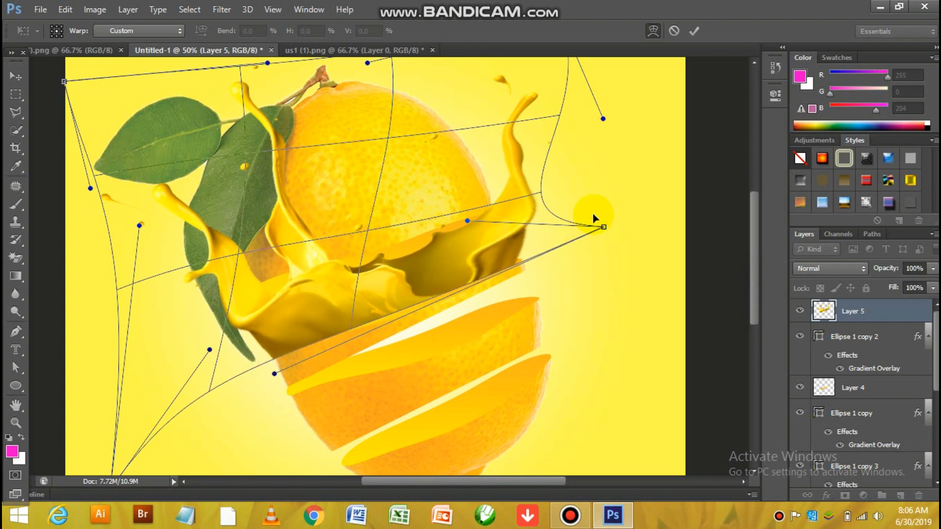
pyautogui.moveTo(604, 227); pyautogui.dragTo(612, 223)
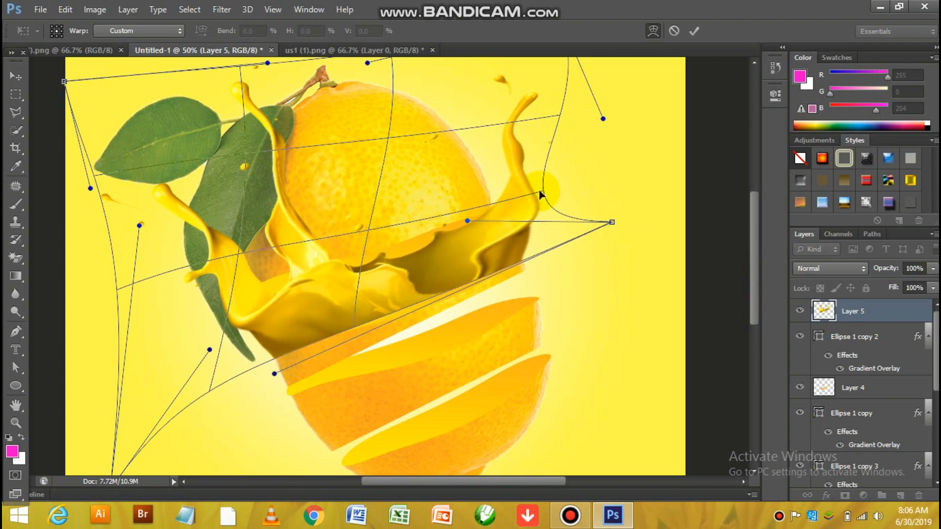
pyautogui.press('Return')
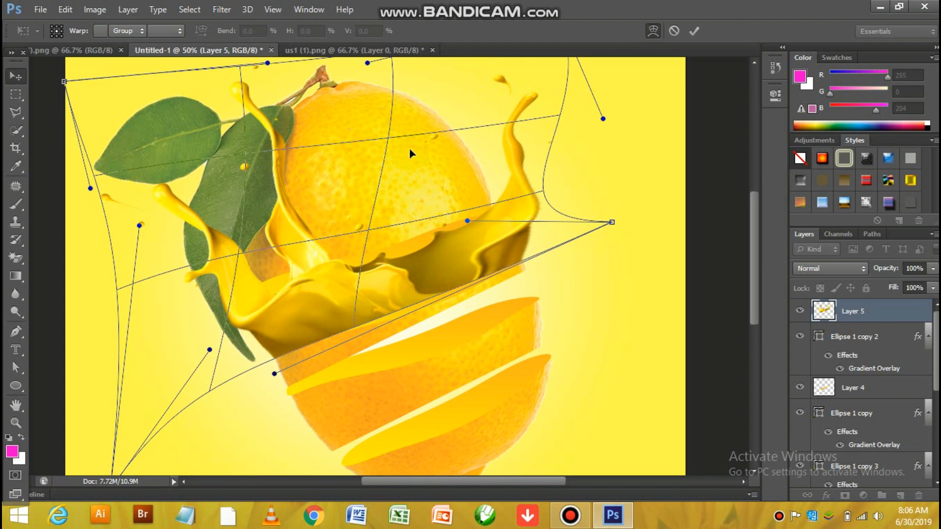
# Stretch the yellow splash layer upward to the canvas's upper edge and apply the transform.
pyautogui.hotkey('ctrl', '-')
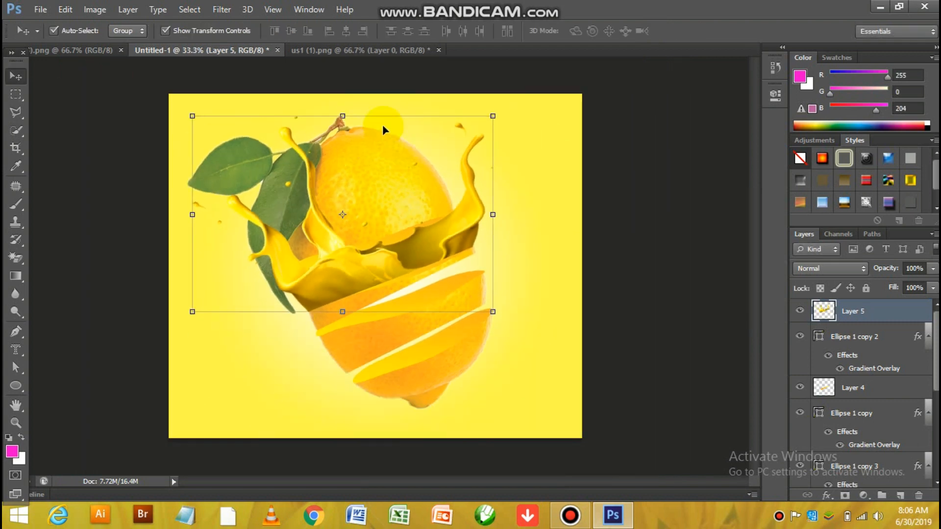
pyautogui.moveTo(343, 117); pyautogui.dragTo(336, 97)
pyautogui.press('Return')
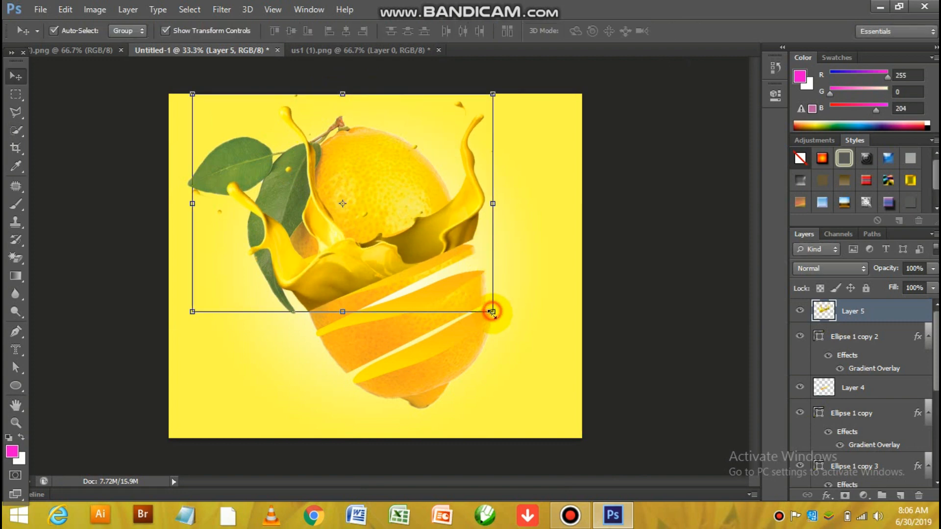
# Warp the yellow splash again, bending its lower right side and bottom edge downward to meet the slice, and apply it.
pyautogui.moveTo(493, 311); pyautogui.dragTo(491, 311)
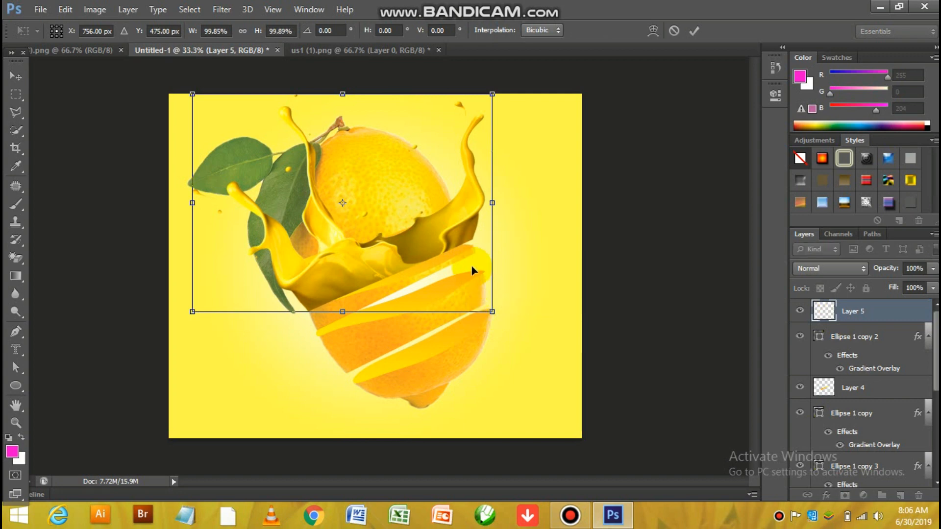
pyautogui.rightClick(492, 302)
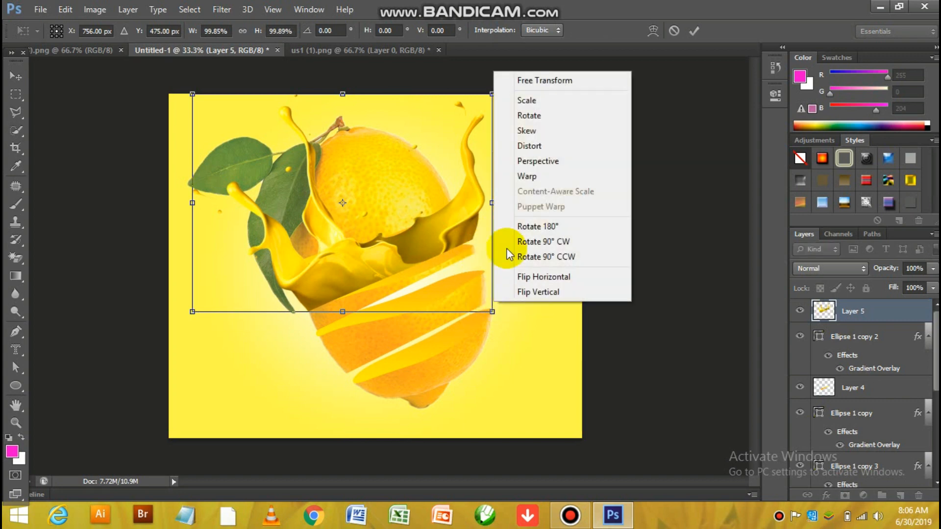
pyautogui.click(536, 177)
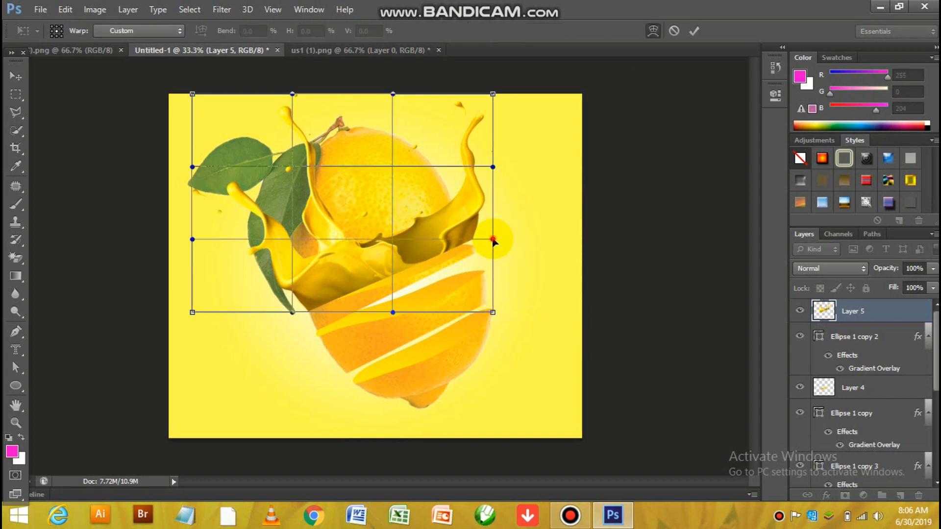
pyautogui.moveTo(492, 240); pyautogui.dragTo(495, 268)
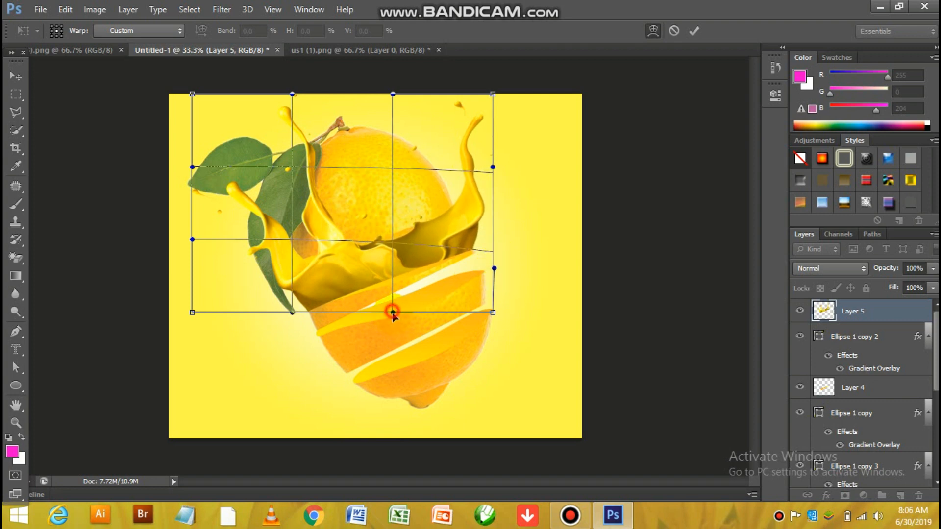
pyautogui.moveTo(392, 312); pyautogui.dragTo(397, 334)
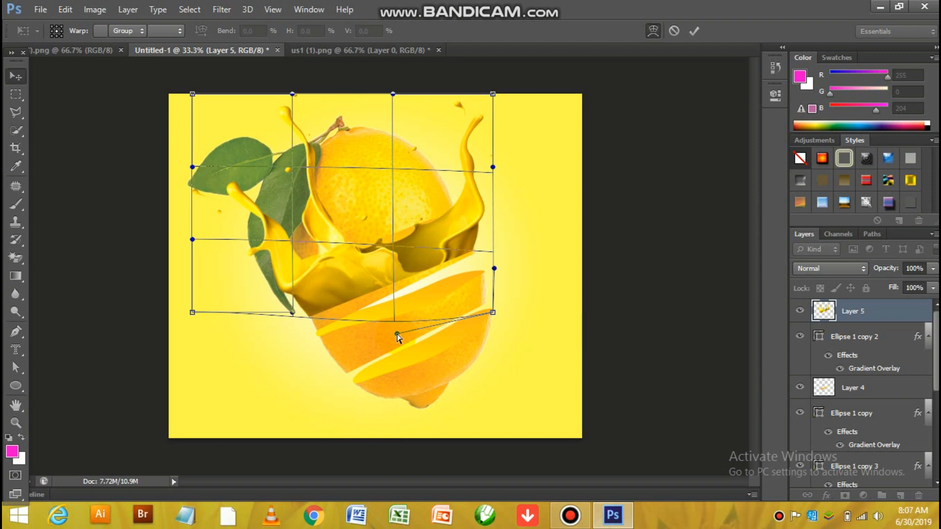
pyautogui.press('Return')
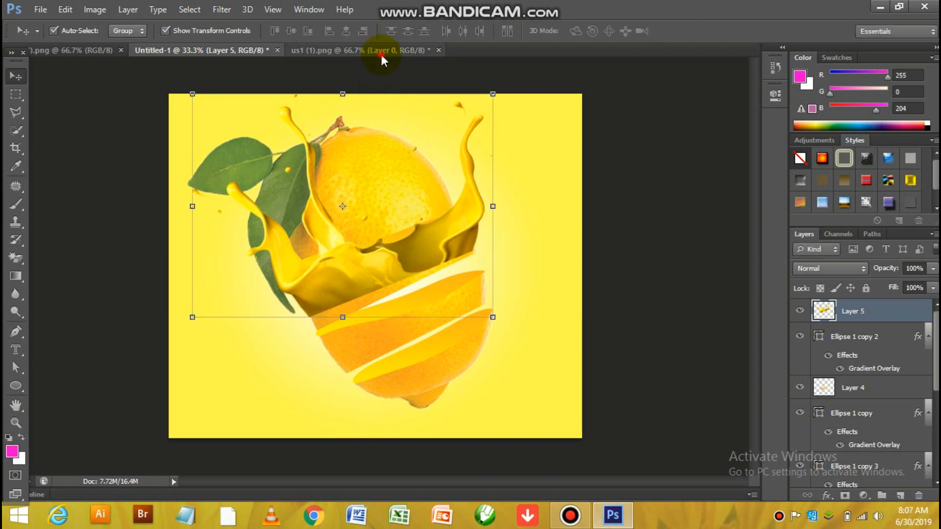
# Close the us1 (1).png splash document without saving its changes.
pyautogui.click(383, 51)
pyautogui.click(440, 50)
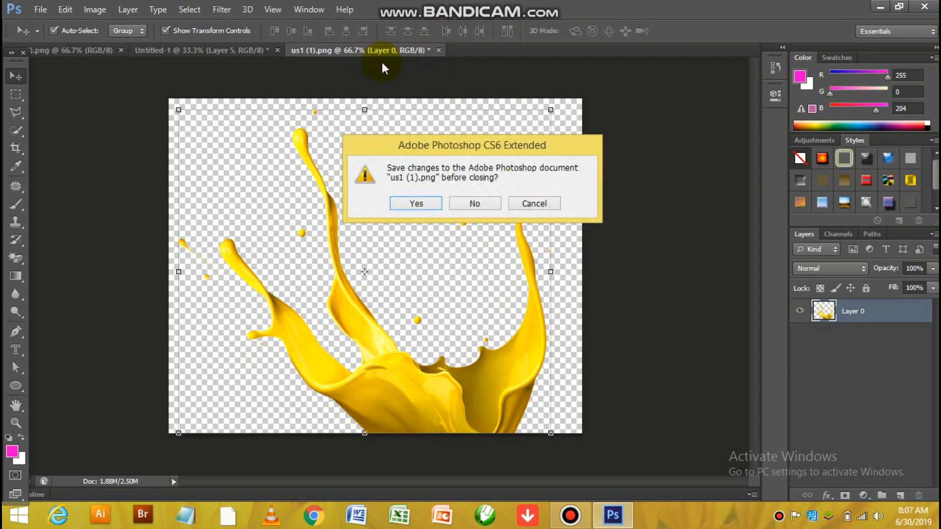
pyautogui.click(485, 203)
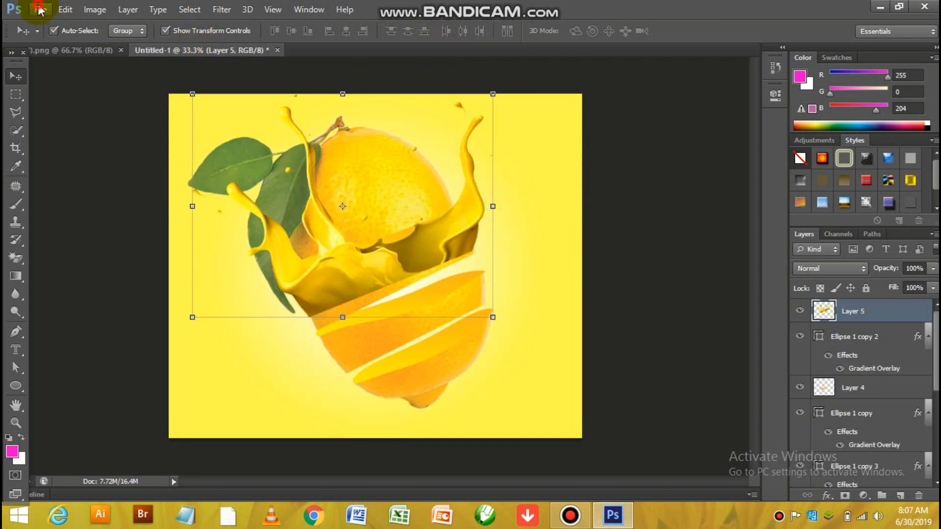
# Open the orange splash us1 (1).jpg from the Desktop and remove its white background with the Magic Eraser.
pyautogui.click(39, 9)
pyautogui.click(49, 38)
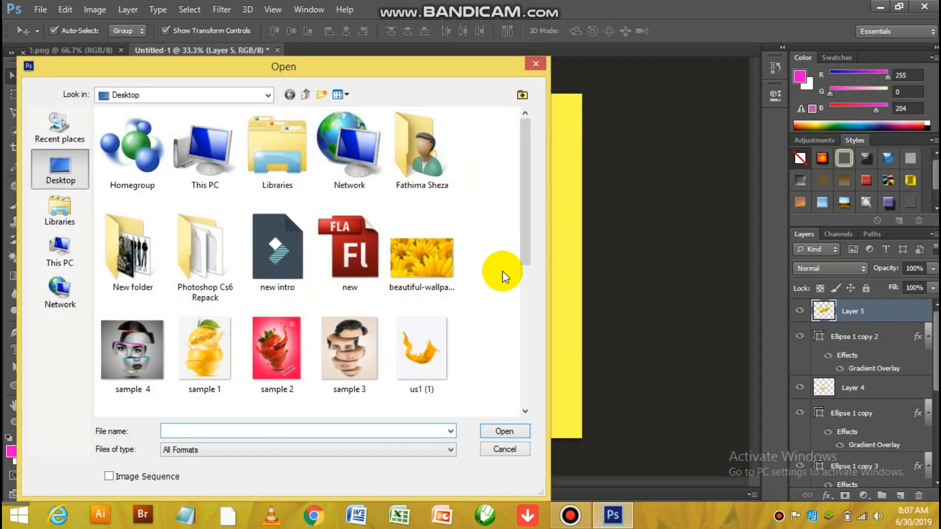
pyautogui.doubleClick(424, 355)
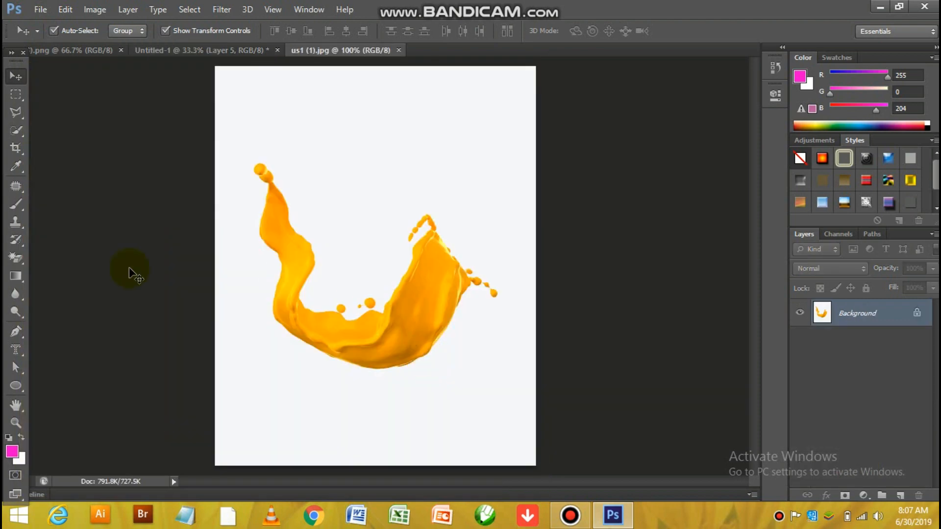
pyautogui.click(15, 257)
pyautogui.click(338, 186)
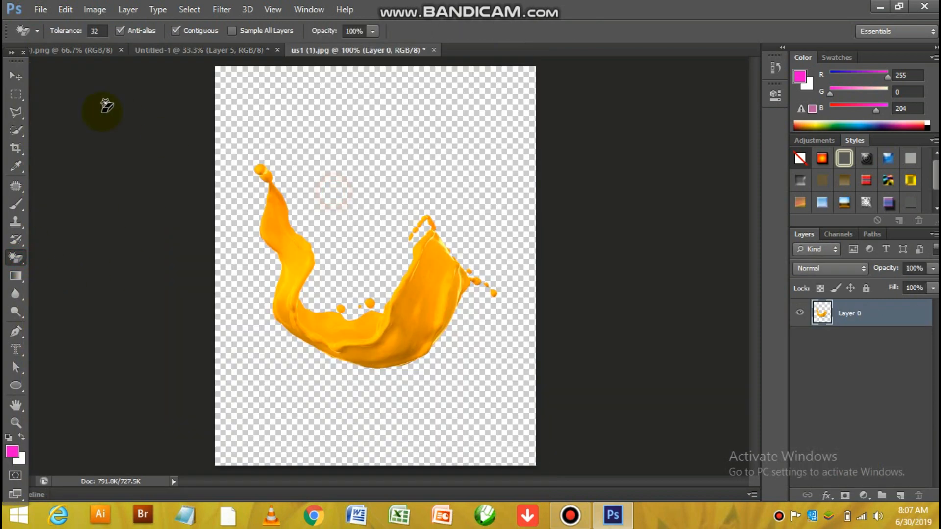
# Place the orange splash in Untitled-1, mirrored horizontally, enlarged to about 142% × 145%, and rotated against the lower slices' right side.
pyautogui.click(16, 76)
pyautogui.moveTo(281, 248); pyautogui.dragTo(591, 234)
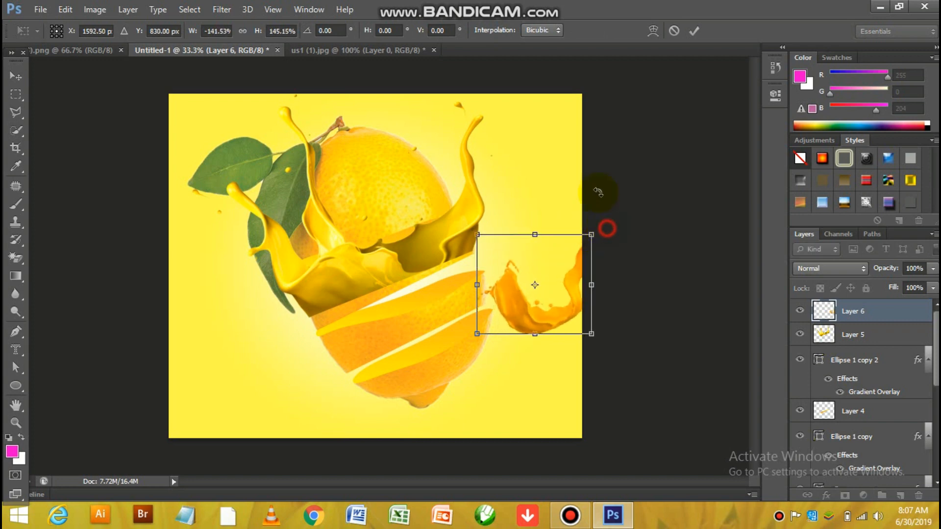
pyautogui.moveTo(597, 192); pyautogui.dragTo(562, 213)
pyautogui.moveTo(559, 249); pyautogui.dragTo(532, 256)
pyautogui.press('Return')
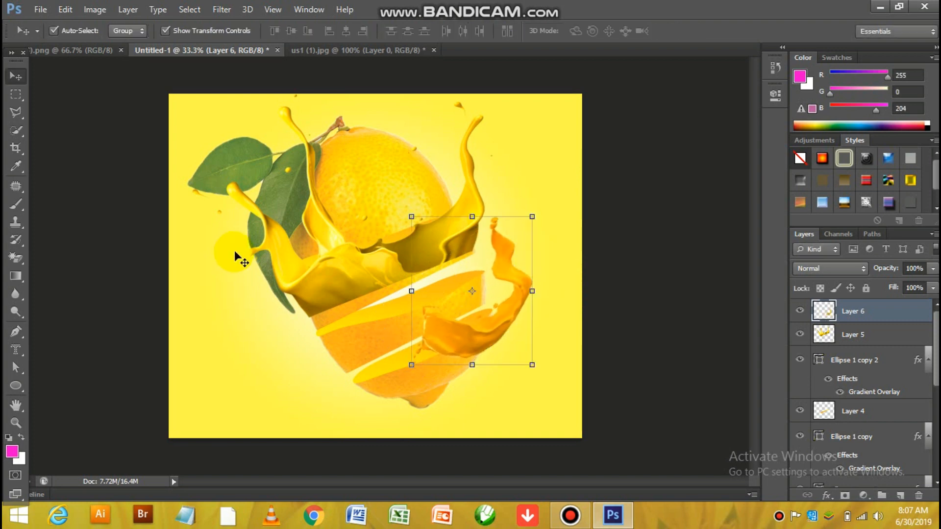
# Erase the part of the orange splash covering the lower lemon slices with a 60 px Eraser, leaving the outer arm.
pyautogui.click(16, 257)
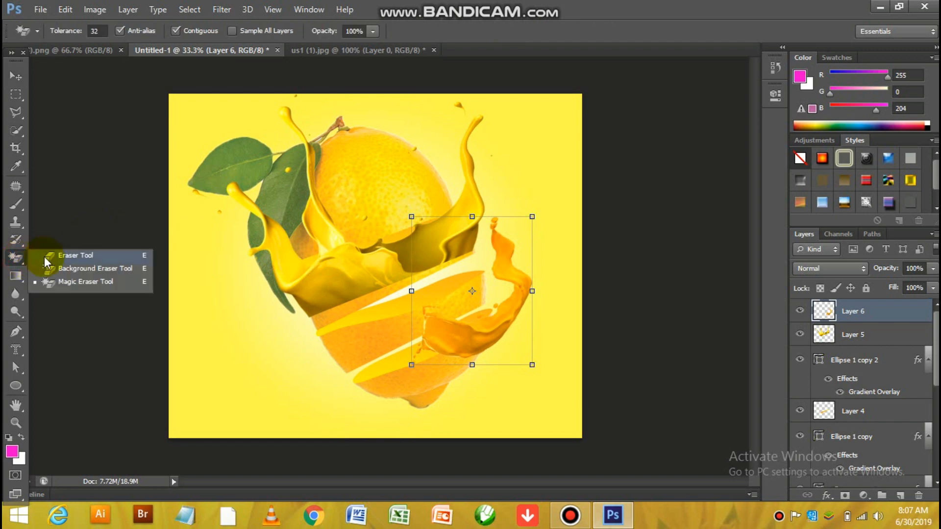
pyautogui.click(73, 255)
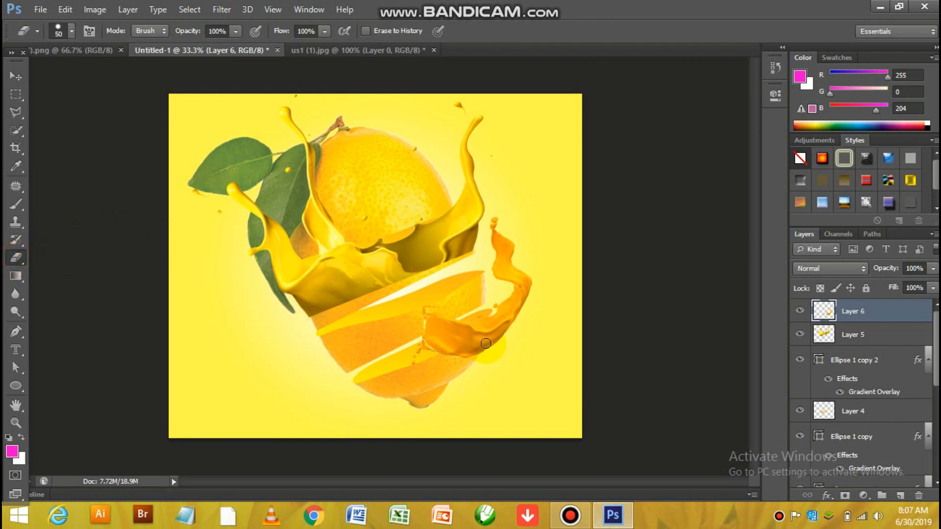
pyautogui.moveTo(486, 343)
pyautogui.mouseDown()
pyautogui.moveTo(480, 310)
pyautogui.moveTo(461, 354)
pyautogui.mouseUp()
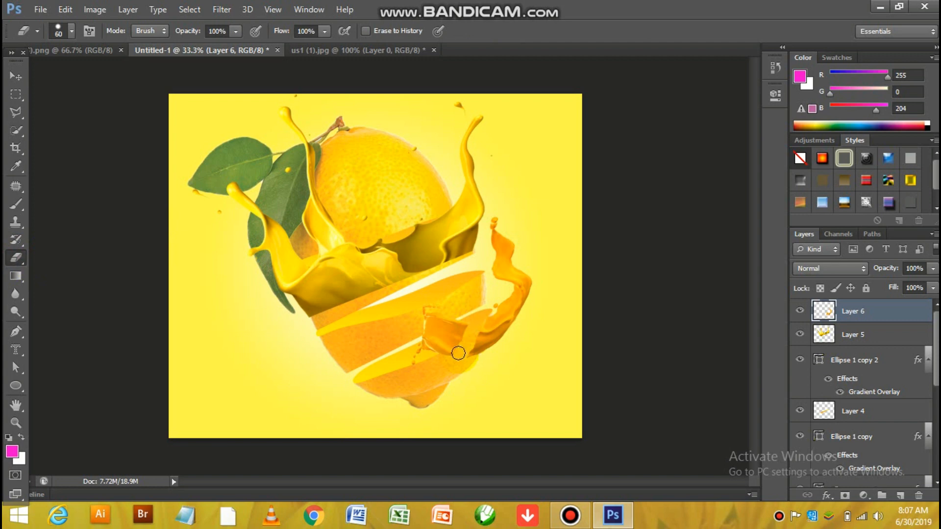
pyautogui.moveTo(458, 352)
pyautogui.mouseDown()
pyautogui.moveTo(456, 327)
pyautogui.moveTo(464, 334)
pyautogui.moveTo(434, 356)
pyautogui.mouseUp()
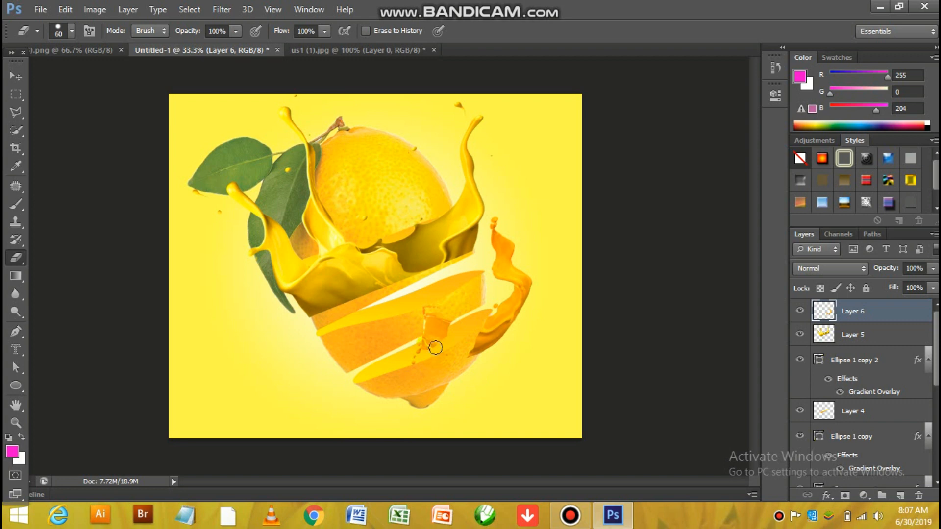
pyautogui.moveTo(435, 347)
pyautogui.mouseDown()
pyautogui.moveTo(427, 312)
pyautogui.moveTo(441, 295)
pyautogui.moveTo(425, 370)
pyautogui.moveTo(426, 341)
pyautogui.moveTo(413, 354)
pyautogui.moveTo(433, 352)
pyautogui.mouseUp()
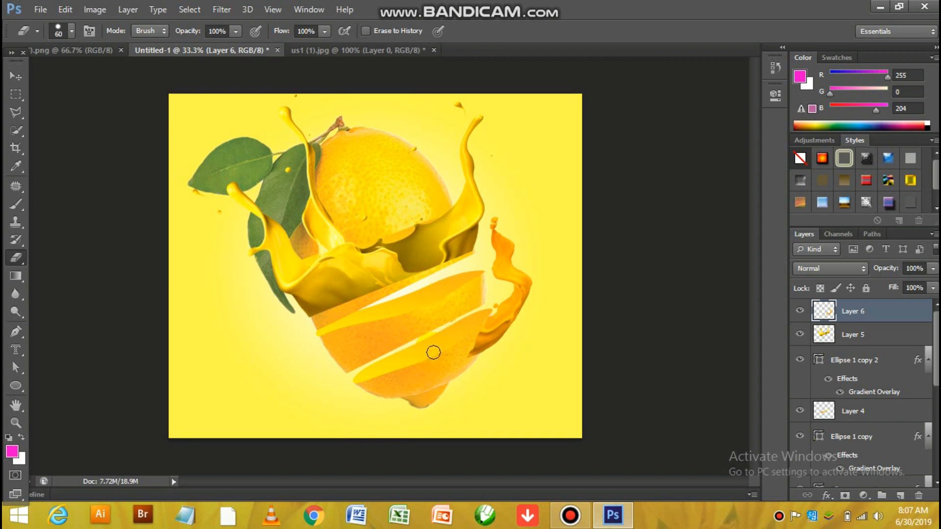
pyautogui.moveTo(477, 329)
pyautogui.mouseDown()
pyautogui.moveTo(484, 315)
pyautogui.moveTo(456, 367)
pyautogui.moveTo(470, 318)
pyautogui.mouseUp()
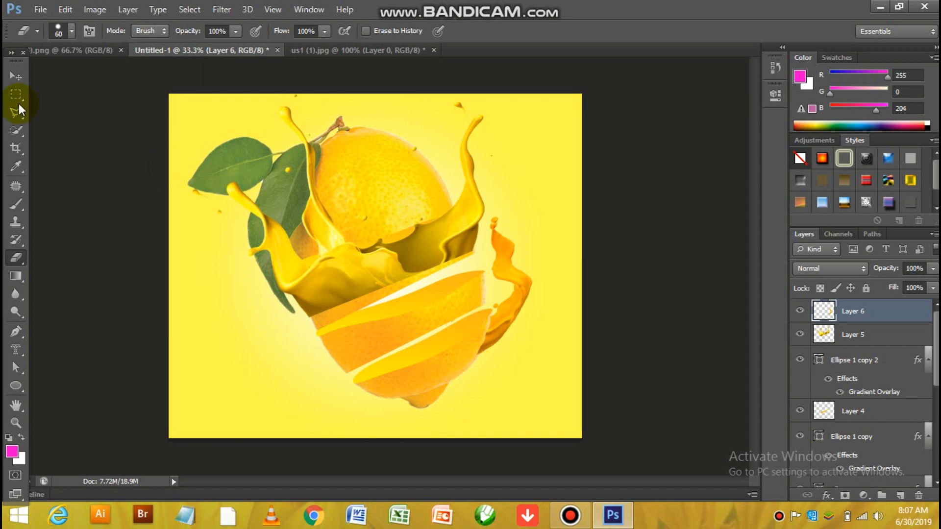
pyautogui.click(15, 76)
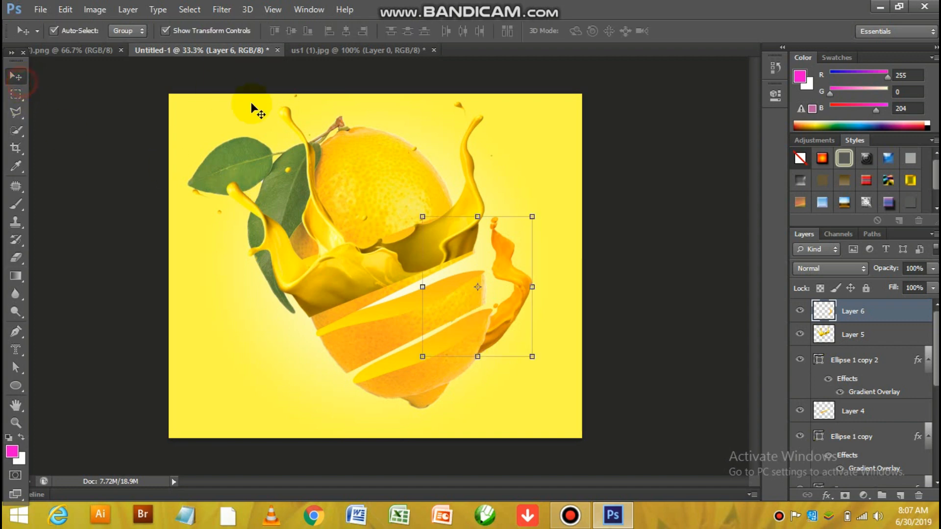
# Close the us1 (1).jpg splash document without saving its changes, and close the whole-lemon PNG source document.
pyautogui.click(323, 51)
pyautogui.click(434, 51)
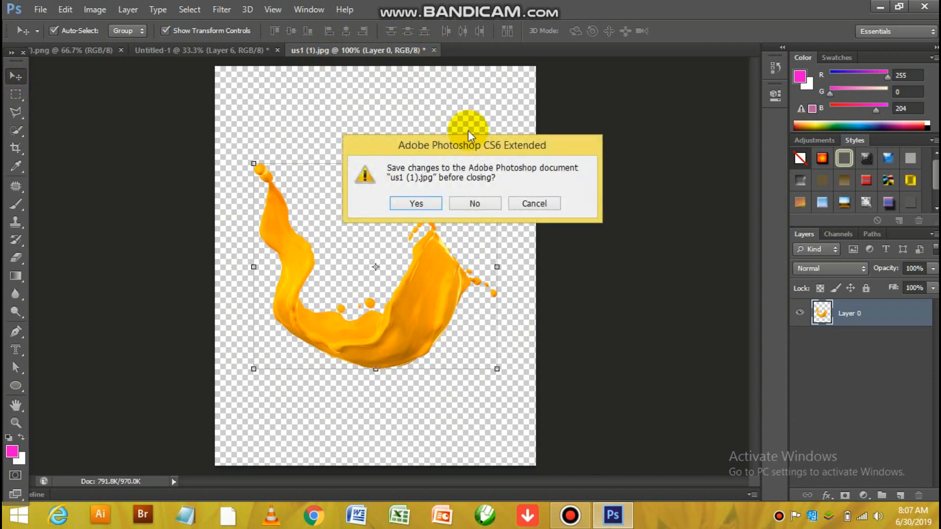
pyautogui.click(474, 201)
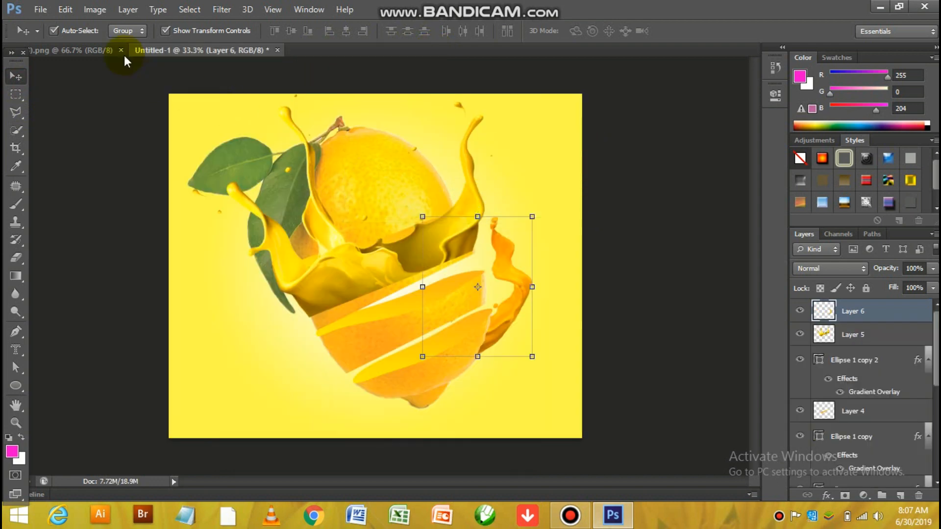
pyautogui.click(102, 50)
pyautogui.click(120, 50)
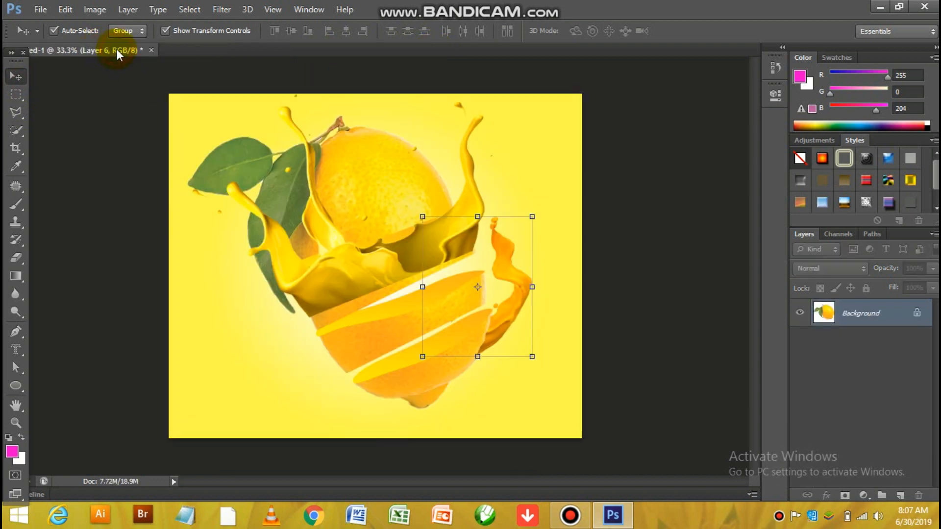
# Open the halved-lemon photo us1 (2).jpg from the Desktop.
pyautogui.click(38, 10)
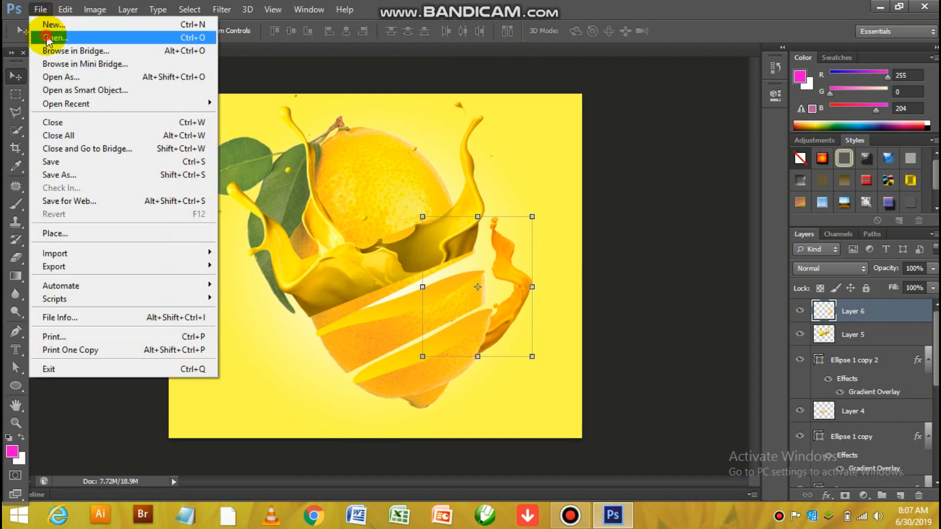
pyautogui.click(44, 34)
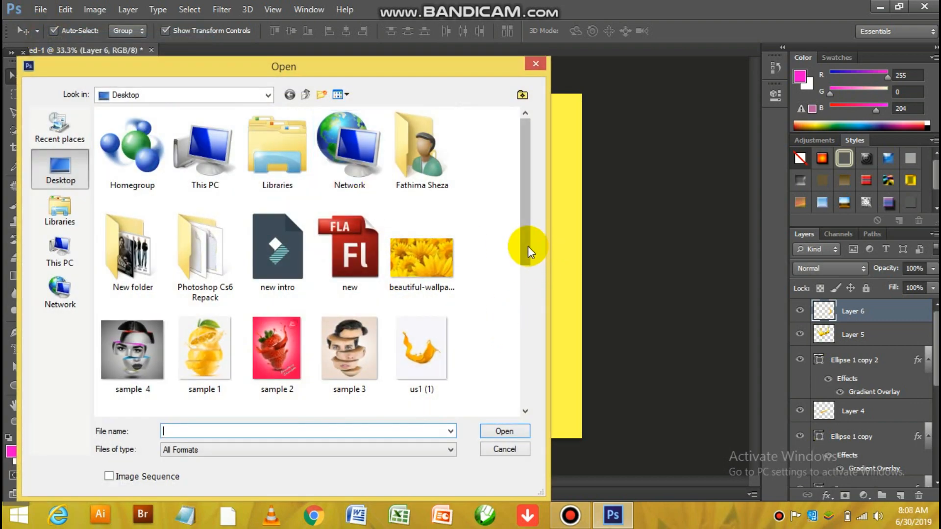
pyautogui.moveTo(528, 246); pyautogui.dragTo(529, 336)
pyautogui.click(153, 295)
pyautogui.click(145, 342)
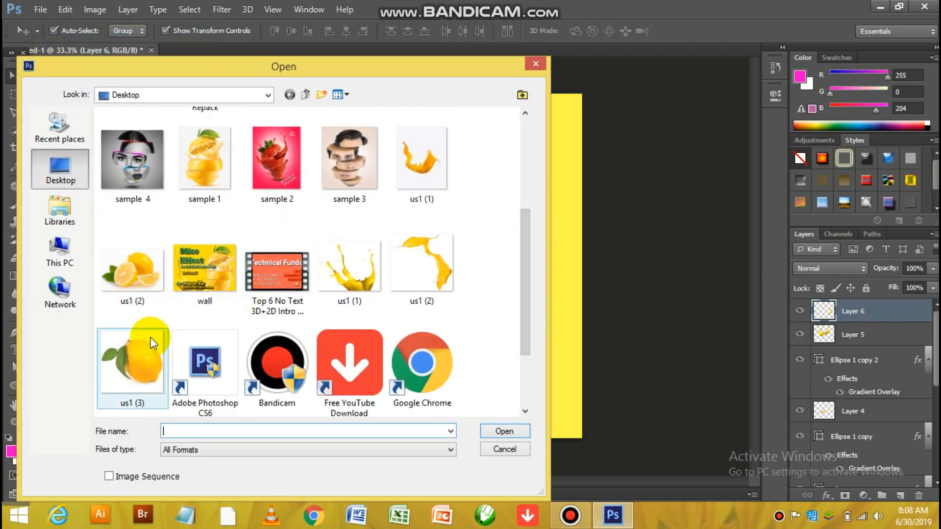
pyautogui.click(142, 282)
pyautogui.doubleClick(143, 282)
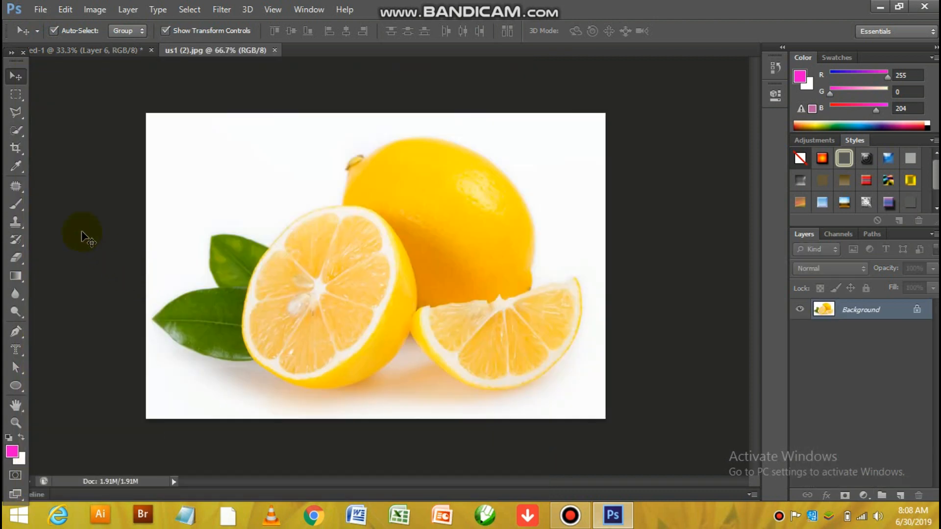
# Select the halved lemon, its leaves and the lemon wedge with the Quick Selection tool, excluding the whole lemon behind.
pyautogui.click(17, 129)
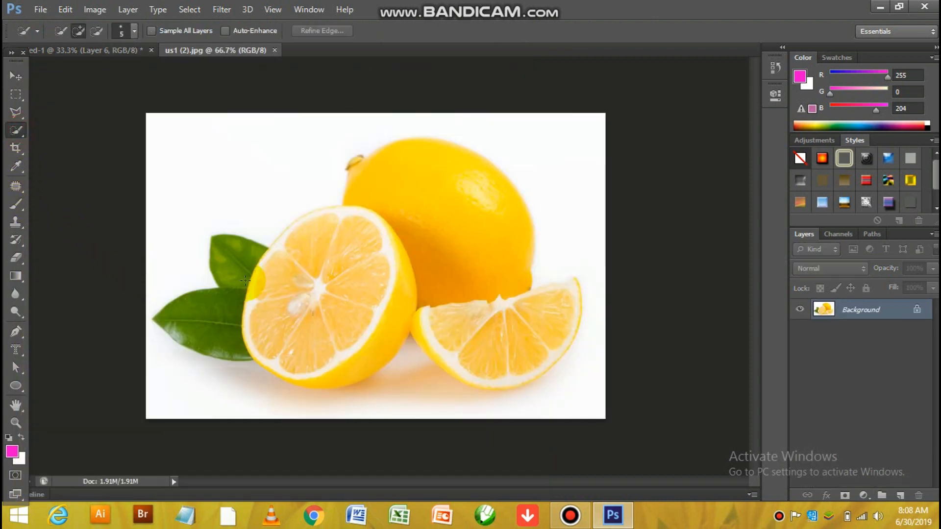
pyautogui.moveTo(238, 314)
pyautogui.mouseDown()
pyautogui.moveTo(308, 289)
pyautogui.moveTo(388, 321)
pyautogui.moveTo(384, 275)
pyautogui.moveTo(361, 237)
pyautogui.moveTo(399, 260)
pyautogui.moveTo(385, 342)
pyautogui.moveTo(365, 343)
pyautogui.moveTo(365, 377)
pyautogui.moveTo(357, 375)
pyautogui.mouseUp()
pyautogui.moveTo(458, 328)
pyautogui.mouseDown()
pyautogui.moveTo(546, 309)
pyautogui.moveTo(557, 330)
pyautogui.moveTo(535, 357)
pyautogui.moveTo(549, 340)
pyautogui.moveTo(468, 342)
pyautogui.moveTo(443, 361)
pyautogui.moveTo(451, 376)
pyautogui.moveTo(487, 393)
pyautogui.moveTo(524, 377)
pyautogui.moveTo(566, 292)
pyautogui.moveTo(556, 283)
pyautogui.moveTo(542, 290)
pyautogui.mouseUp()
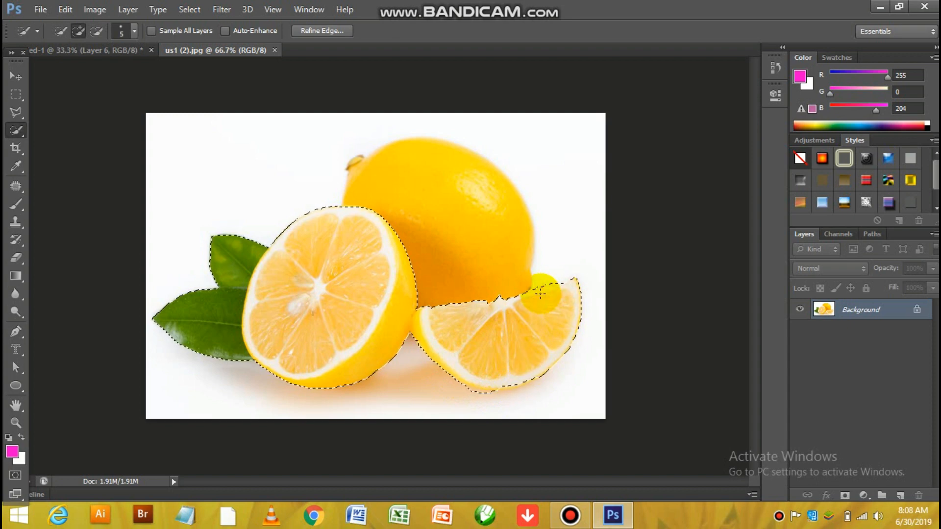
# Place the selected lemon half, leaves and wedge in Untitled-1, in front of the lower slices, and enlarge them slightly.
pyautogui.click(16, 76)
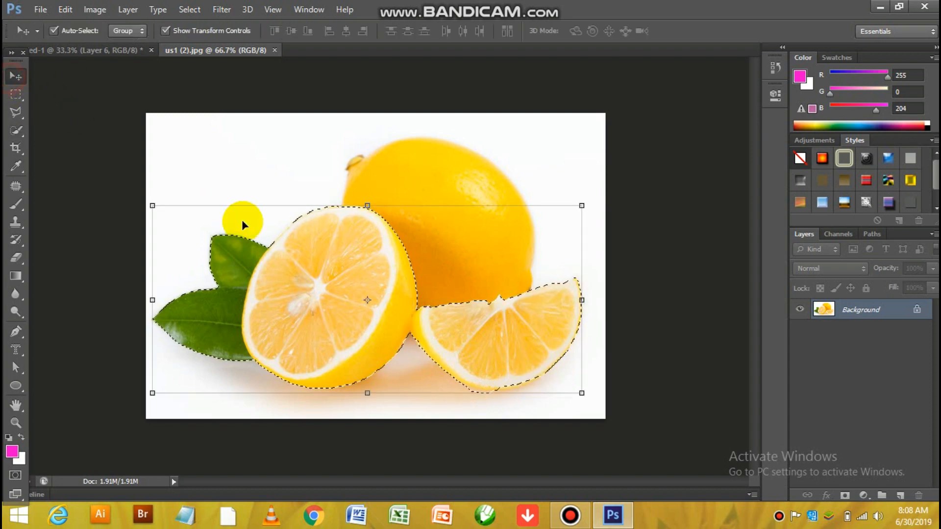
pyautogui.moveTo(279, 247); pyautogui.dragTo(261, 358)
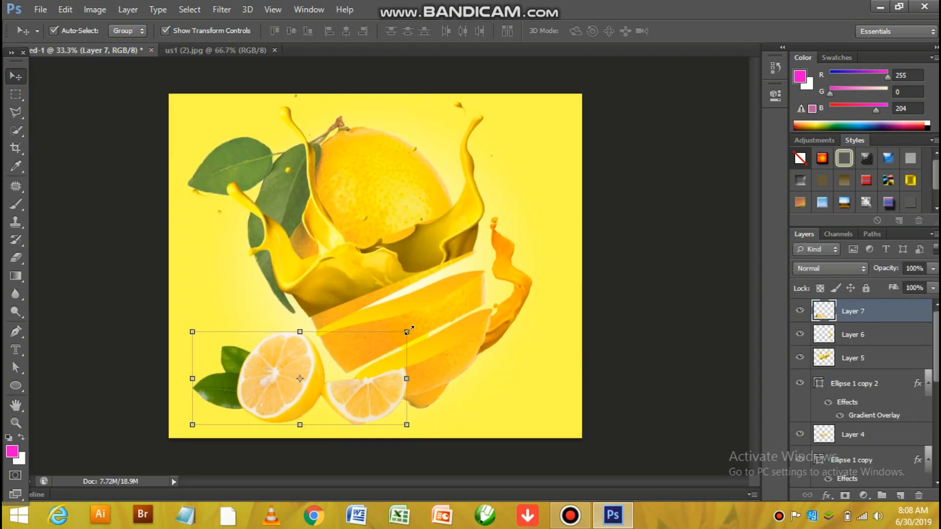
pyautogui.moveTo(406, 332); pyautogui.dragTo(439, 308)
pyautogui.press('Return')
pyautogui.click(677, 260)
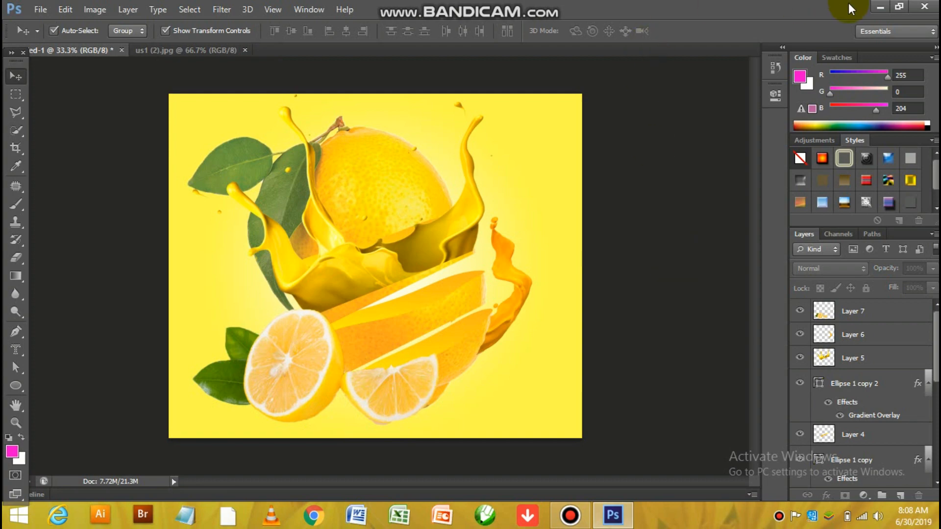
# Switch to the Windows desktop and view the sample 1 and sample 2 sliced-fruit images.
pyautogui.click(880, 8)
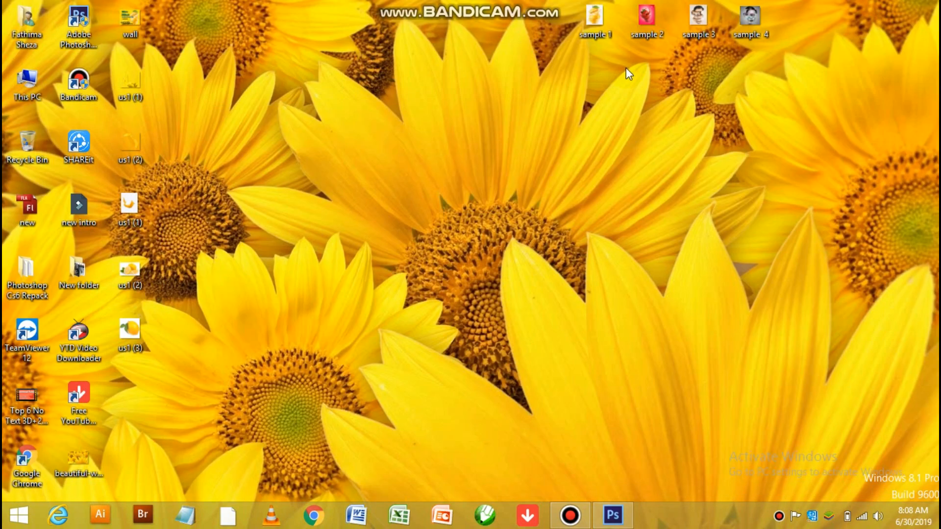
pyautogui.doubleClick(602, 27)
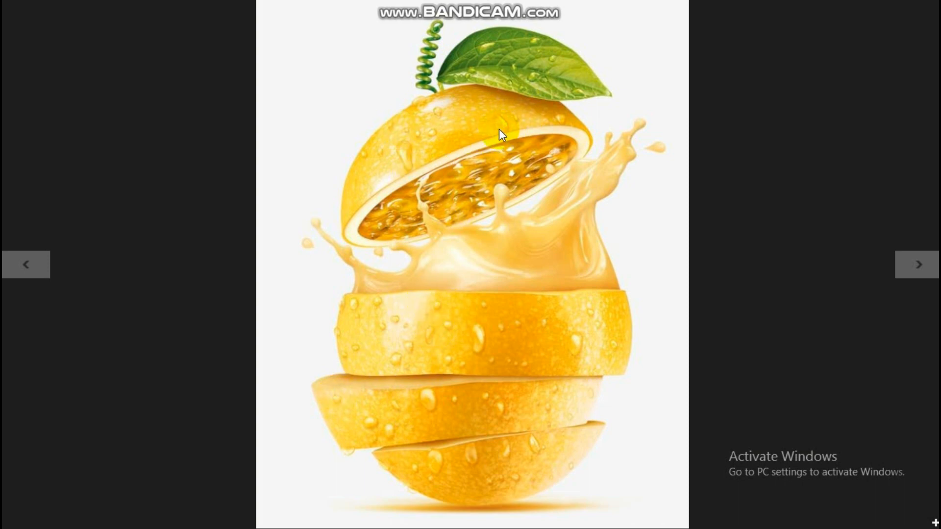
pyautogui.hotkey('alt', 'F4')
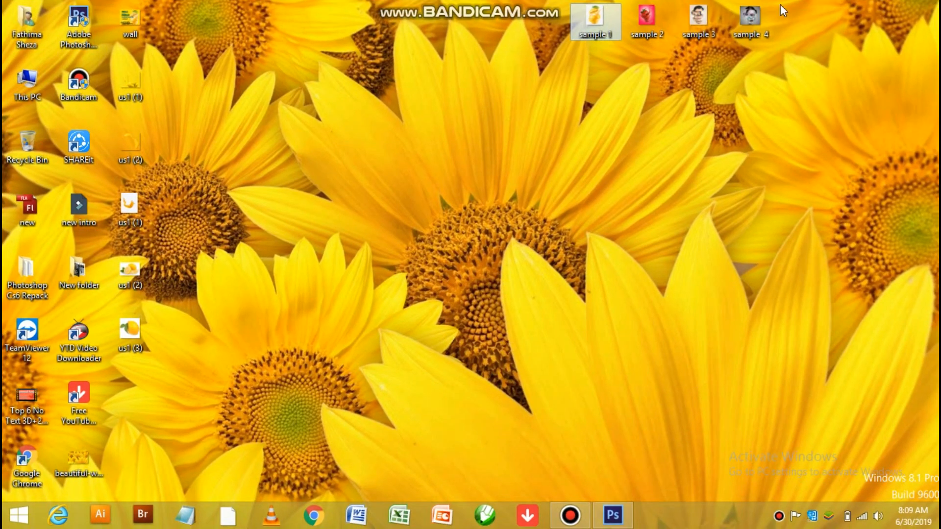
pyautogui.doubleClick(661, 15)
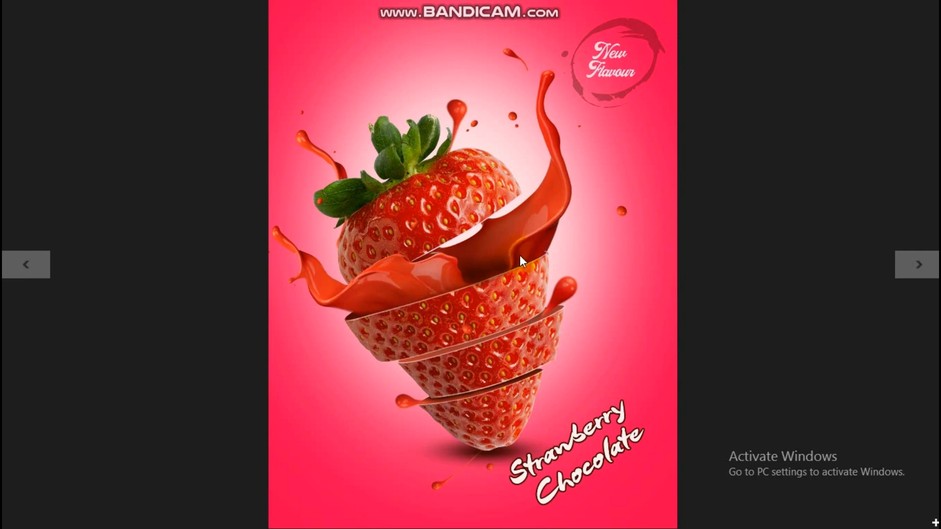
pyautogui.hotkey('alt', 'F4')
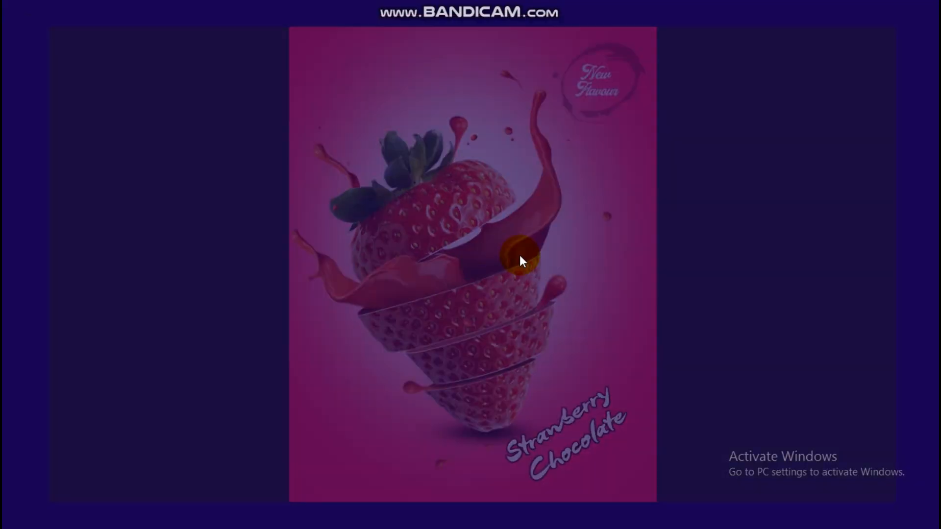
# View the sample 3 and sample 4 sliced-face images from the desktop, and open the wall image.
pyautogui.doubleClick(701, 21)
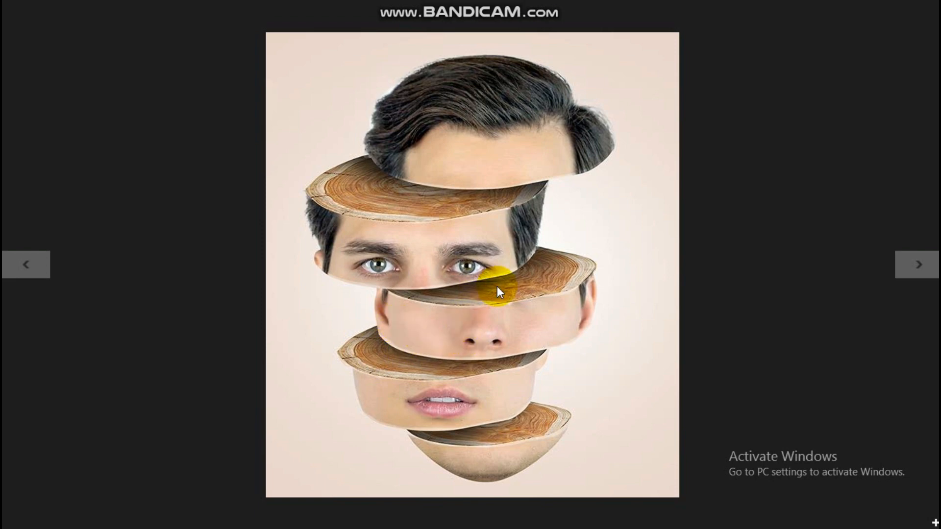
pyautogui.hotkey('alt', 'F4')
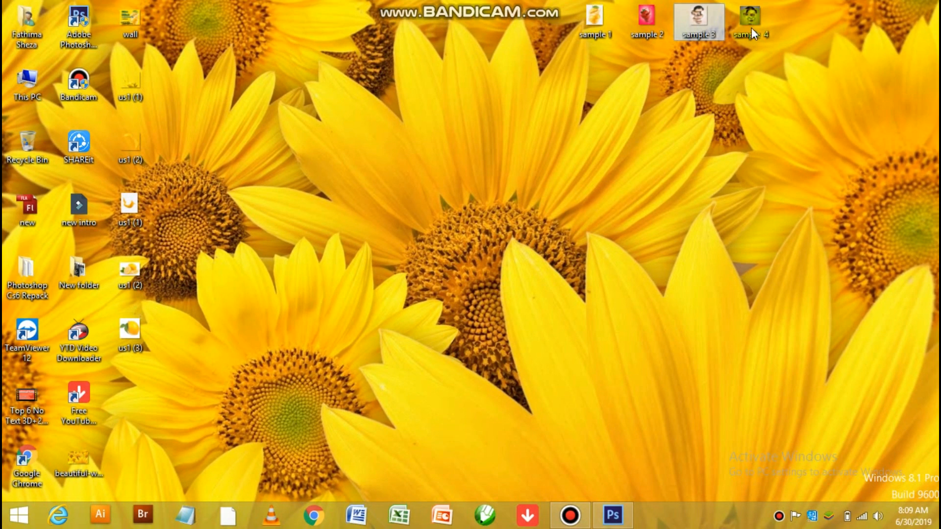
pyautogui.doubleClick(751, 28)
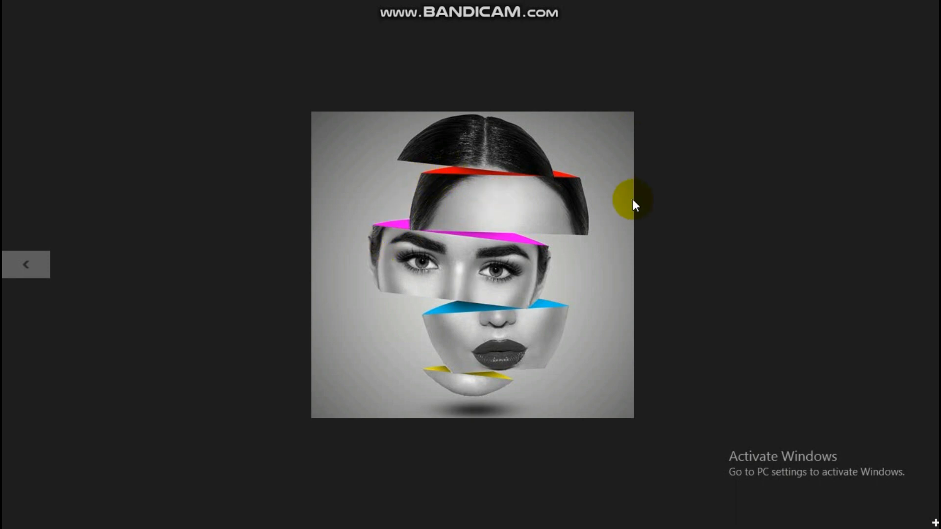
pyautogui.press('super+d')
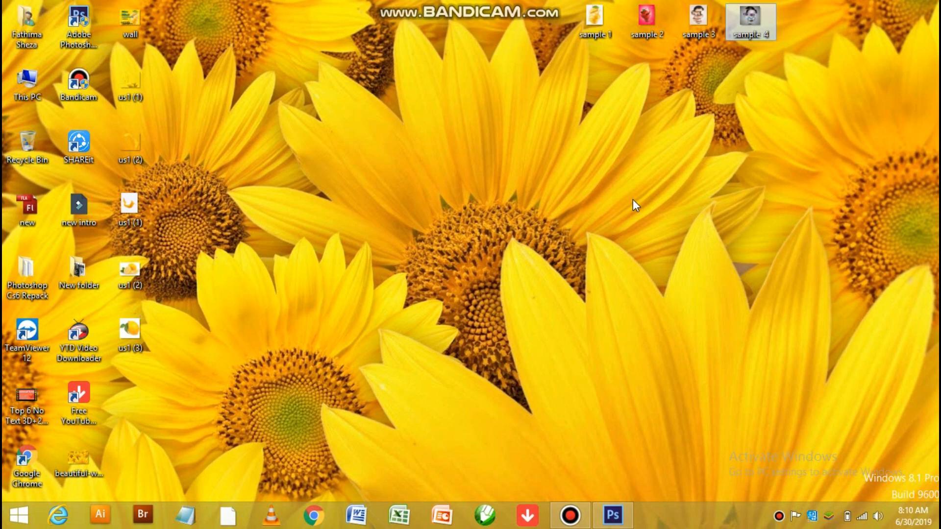
pyautogui.doubleClick(128, 23)
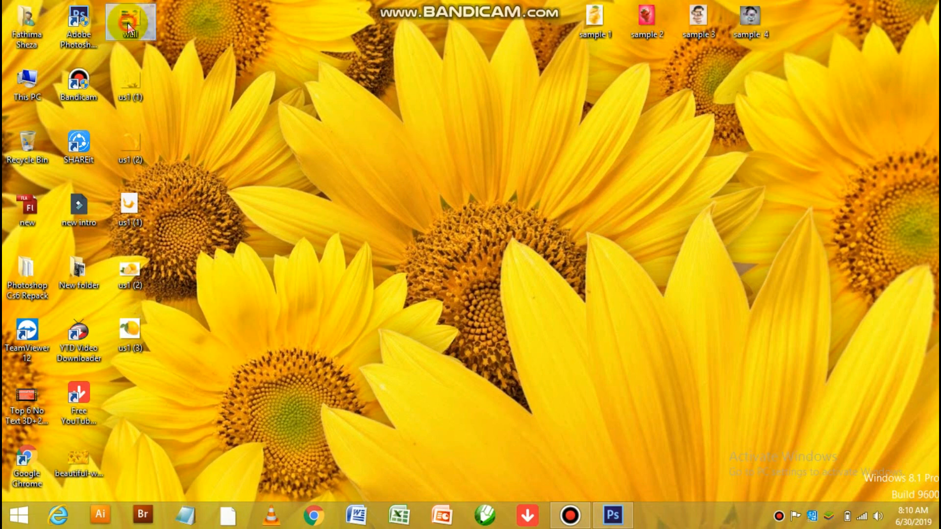